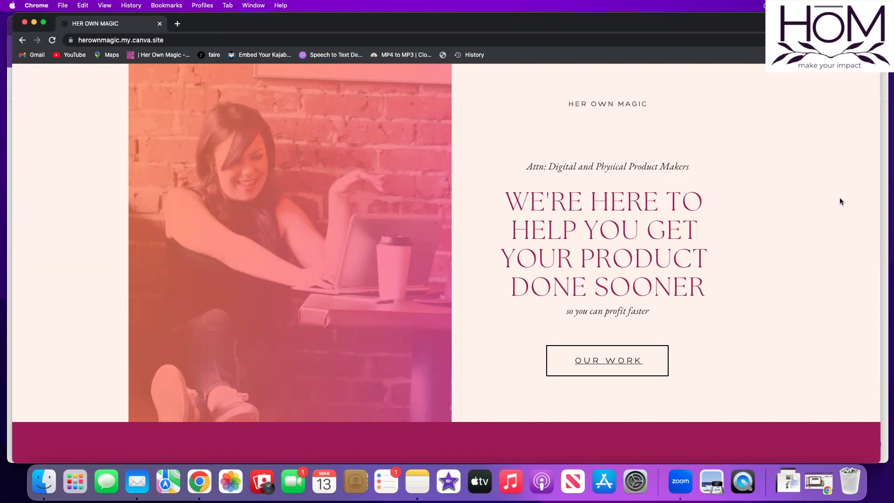
Step: Examine the published Her Own Magic site from its opening section through the product examples, service package and client feedback, and close its window
scroll(829, 226, "down", 2)
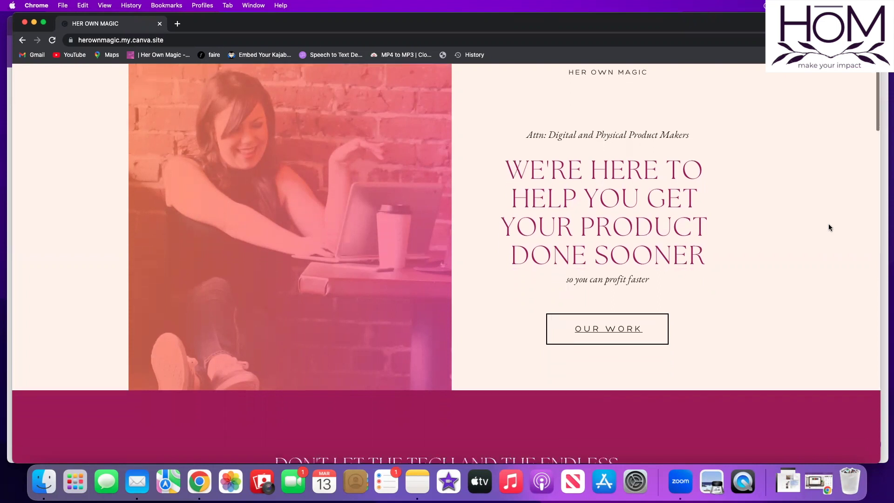
scroll(829, 227, "down", 6)
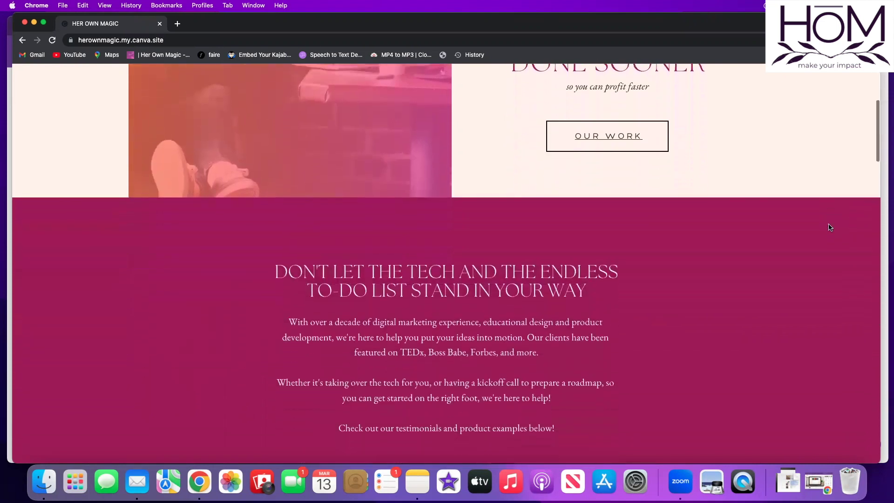
scroll(831, 228, "down", 6)
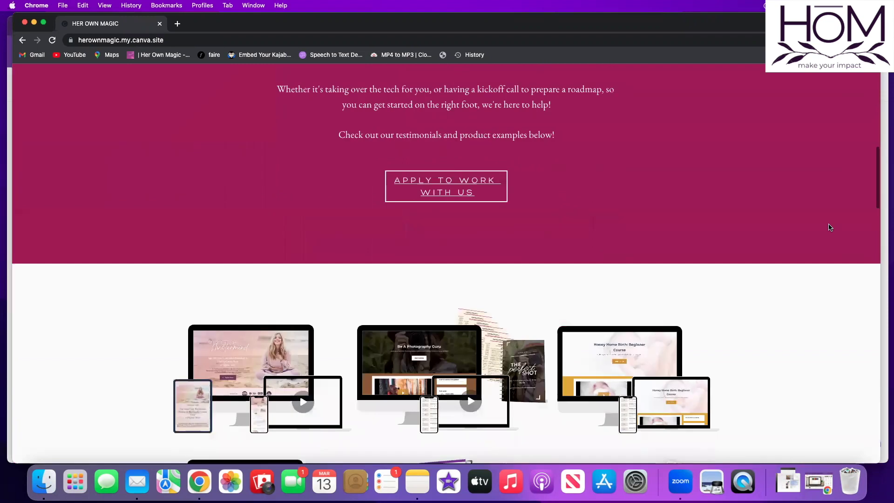
scroll(829, 227, "down", 2)
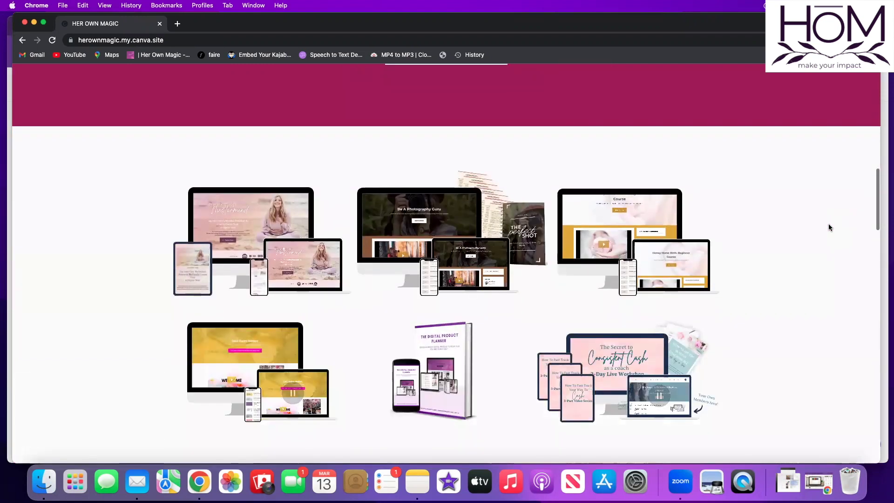
scroll(828, 227, "down", 2)
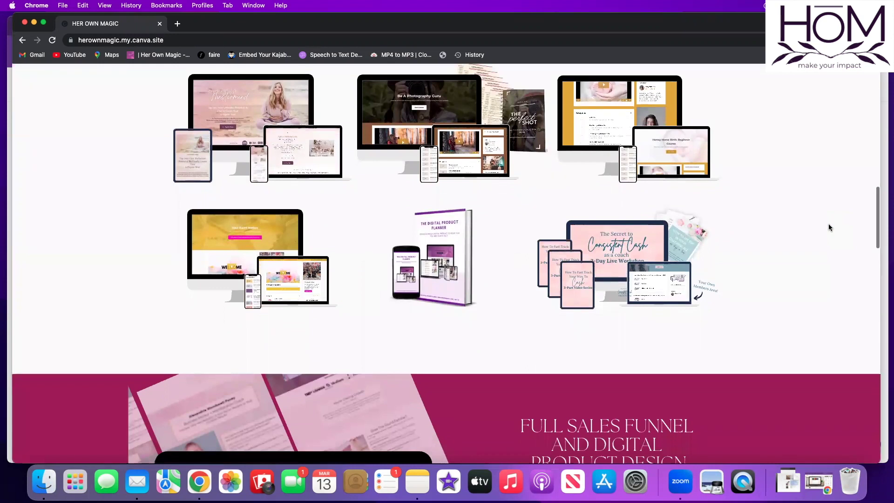
scroll(828, 227, "down", 1)
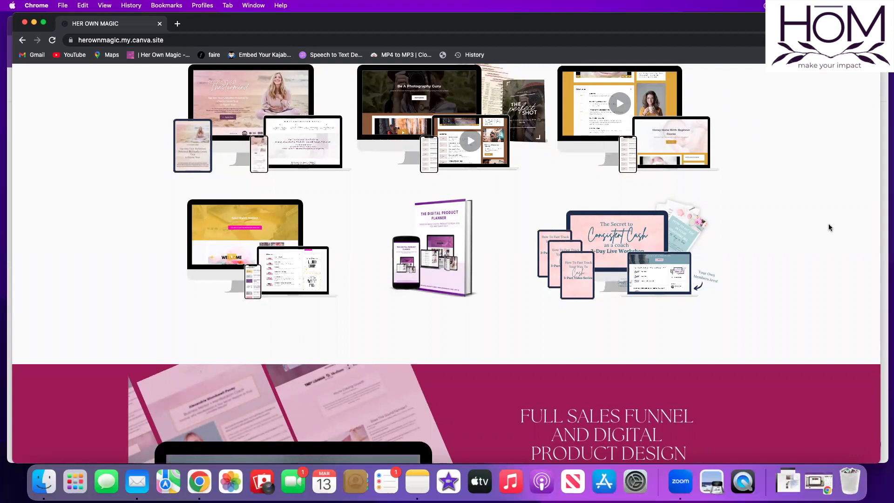
scroll(828, 228, "down", 5)
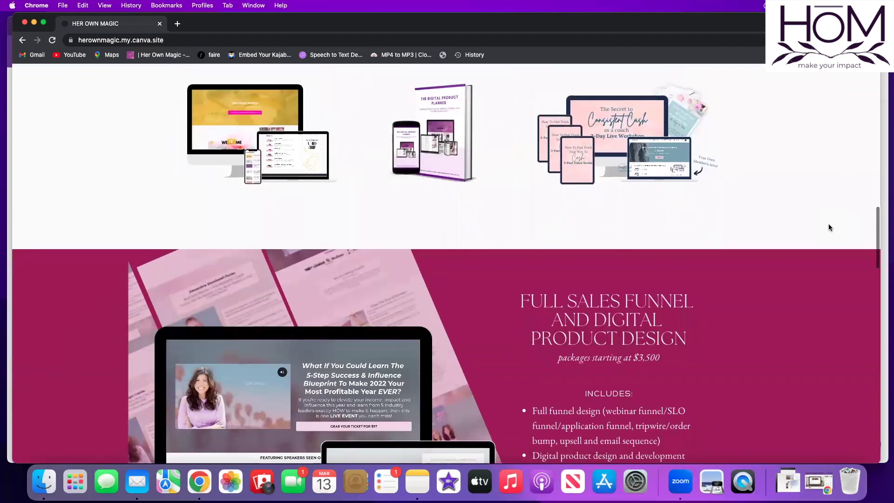
scroll(828, 228, "down", 2)
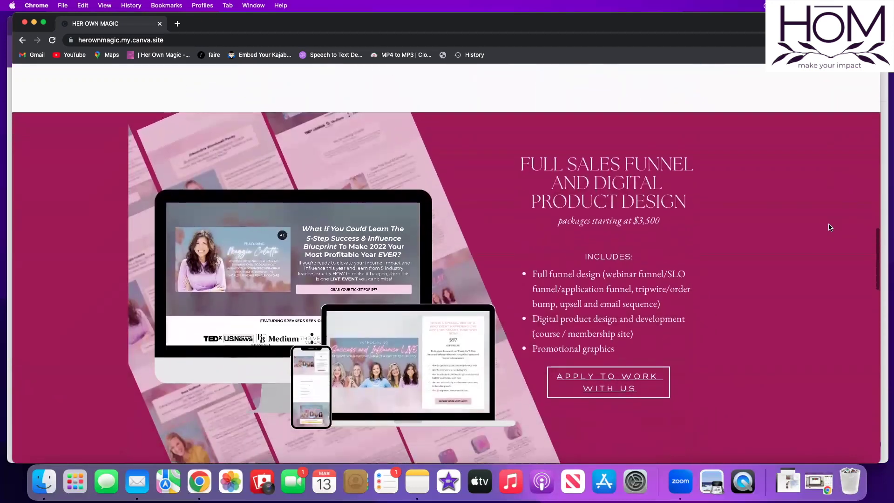
scroll(828, 227, "down", 2)
scroll(830, 227, "down", 3)
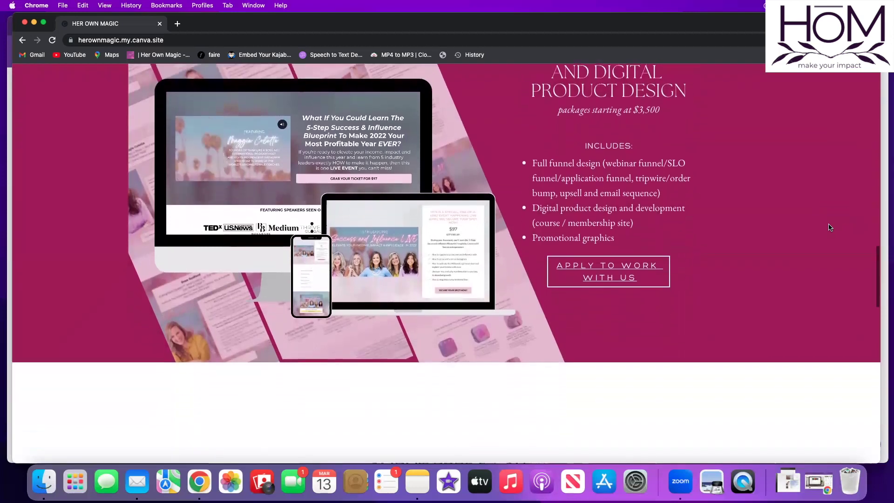
scroll(830, 227, "down", 3)
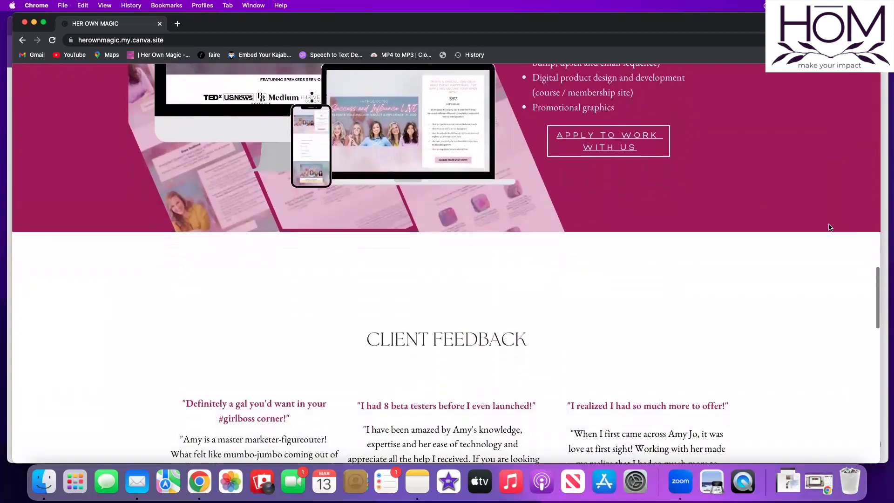
scroll(830, 227, "down", 3)
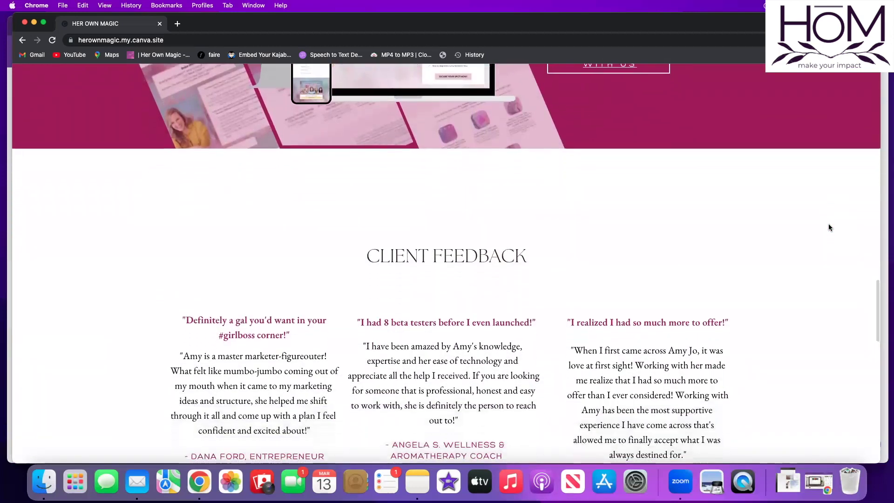
scroll(830, 227, "down", 2)
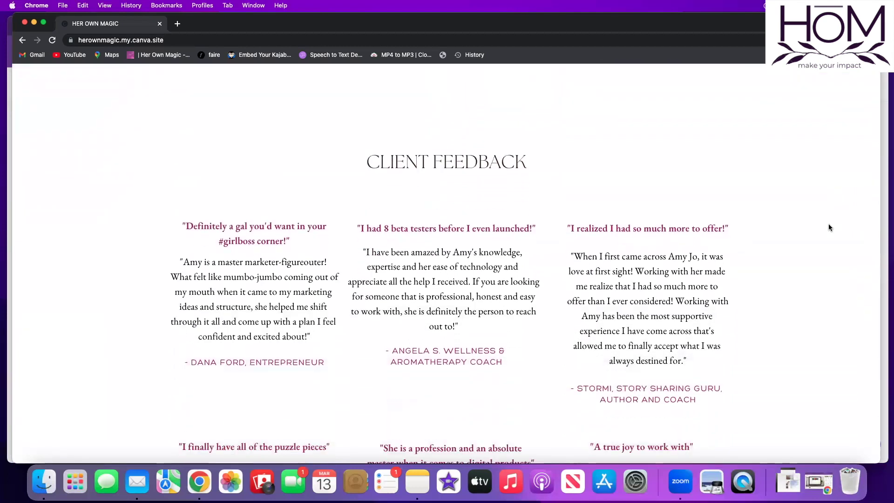
scroll(828, 227, "down", 12)
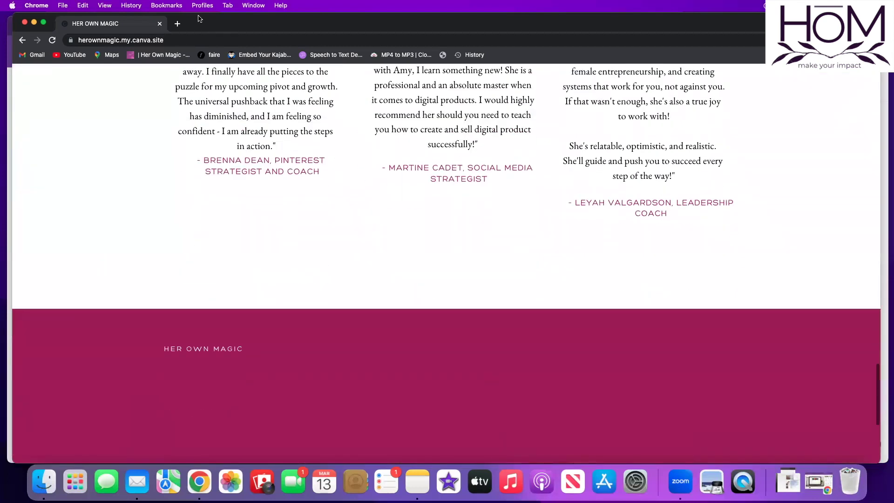
left_click(24, 22)
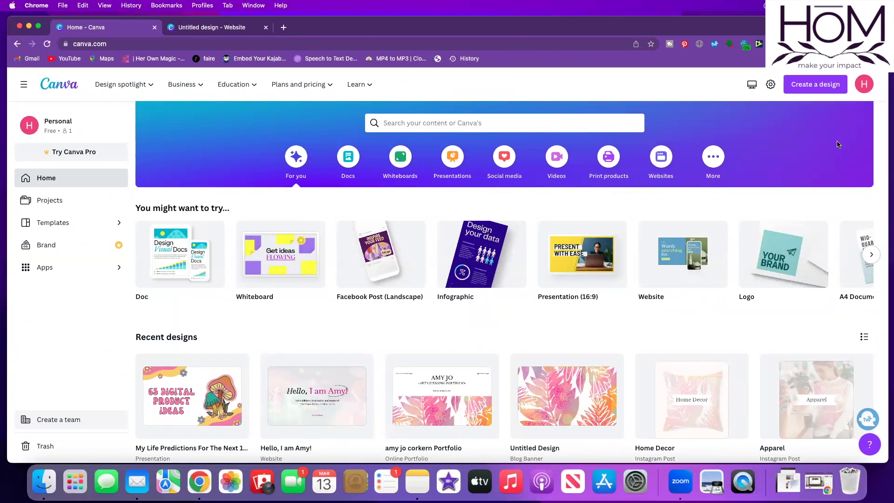
Step: Create a new blank website design by searching the design types for "website", and close the older untitled design's tab
left_click(814, 87)
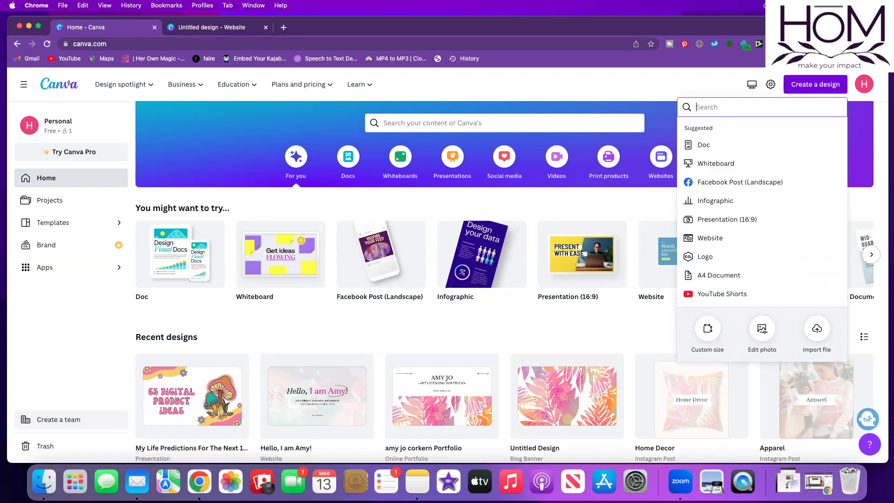
type("website")
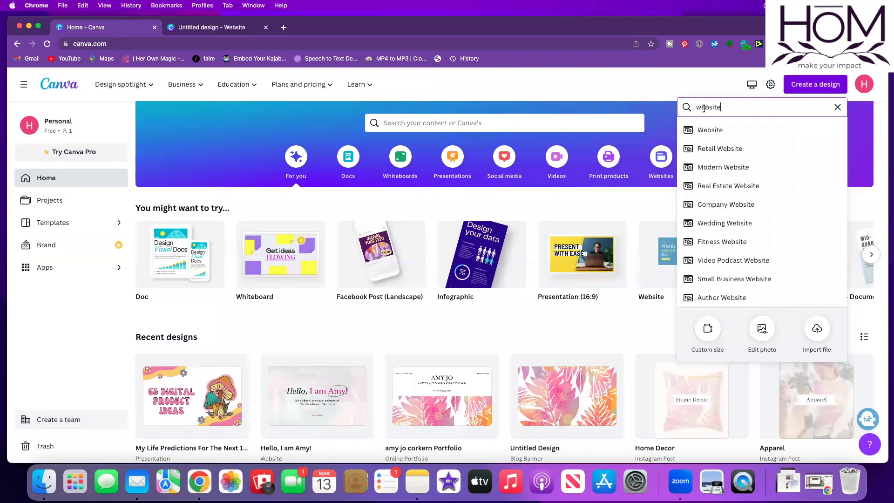
left_click(708, 131)
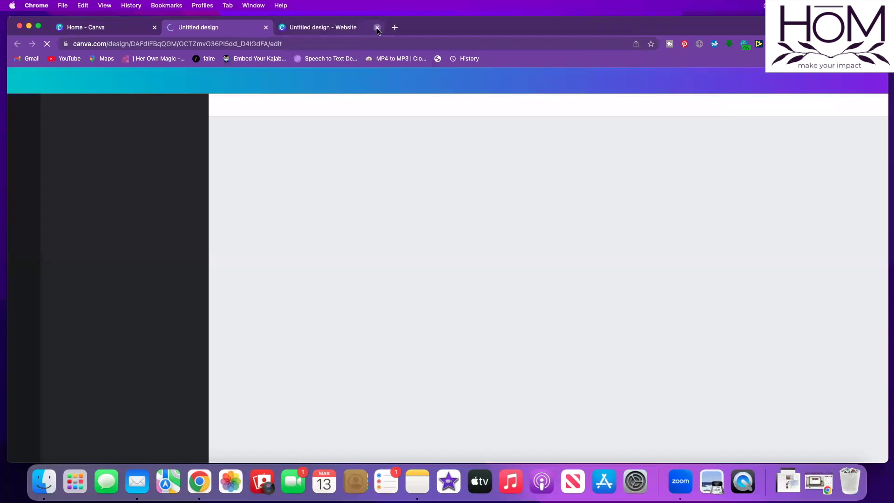
left_click(378, 28)
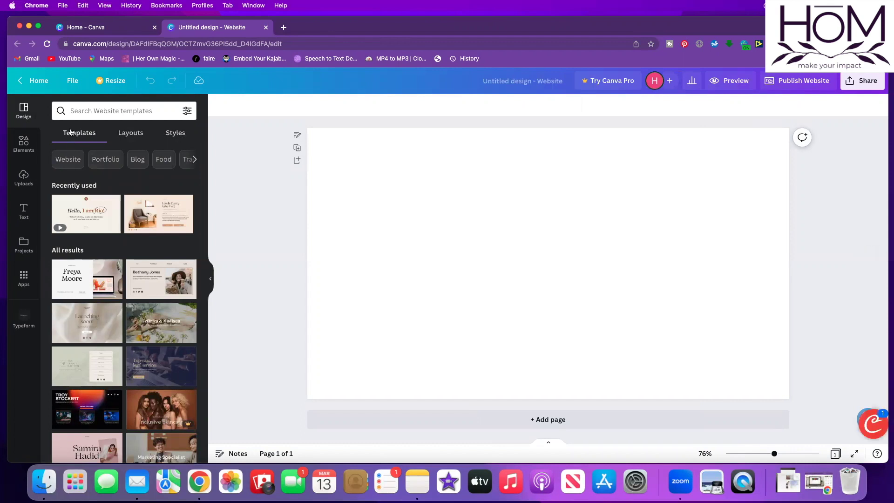
Step: Look through the website templates, layouts and styles, and apply the opening page of the Brand Designer Portfolio Website template to the blank page
scroll(138, 244, "down", 3)
scroll(139, 244, "down", 2)
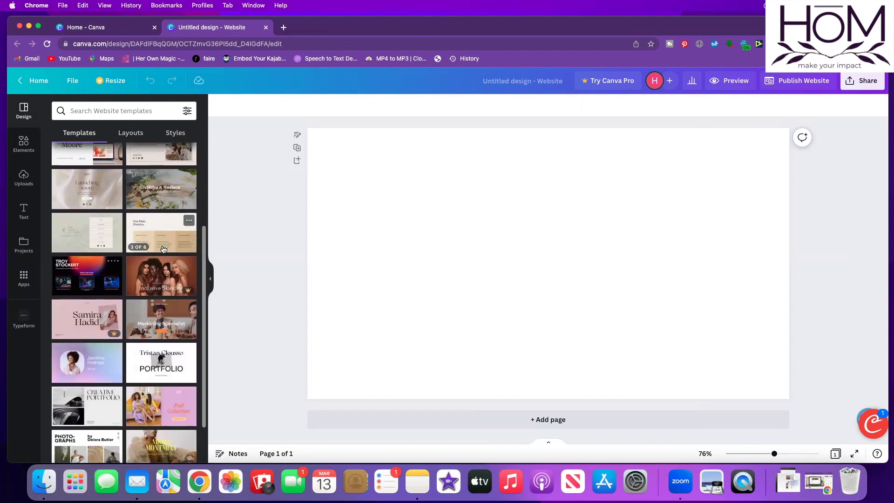
scroll(148, 259, "up", 5)
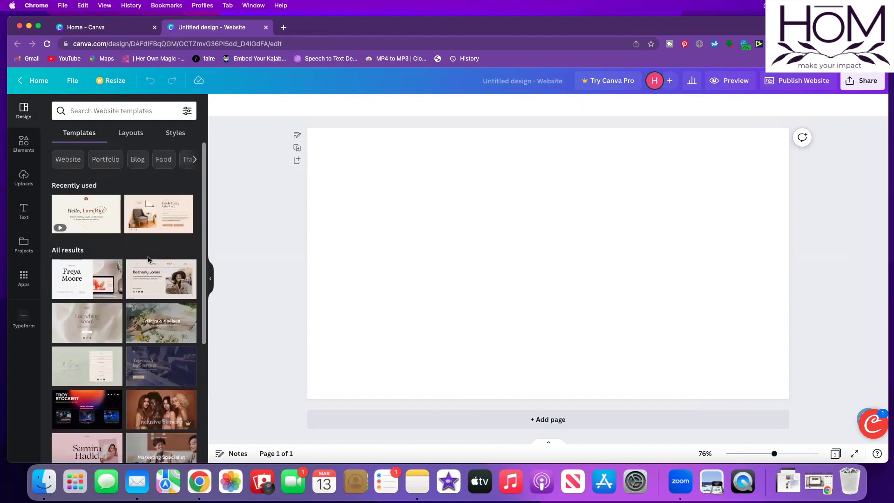
left_click(126, 136)
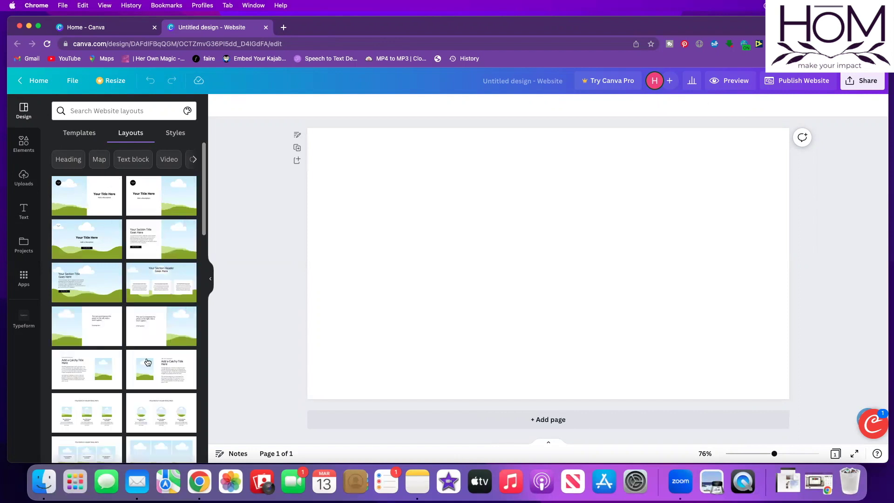
left_click(175, 134)
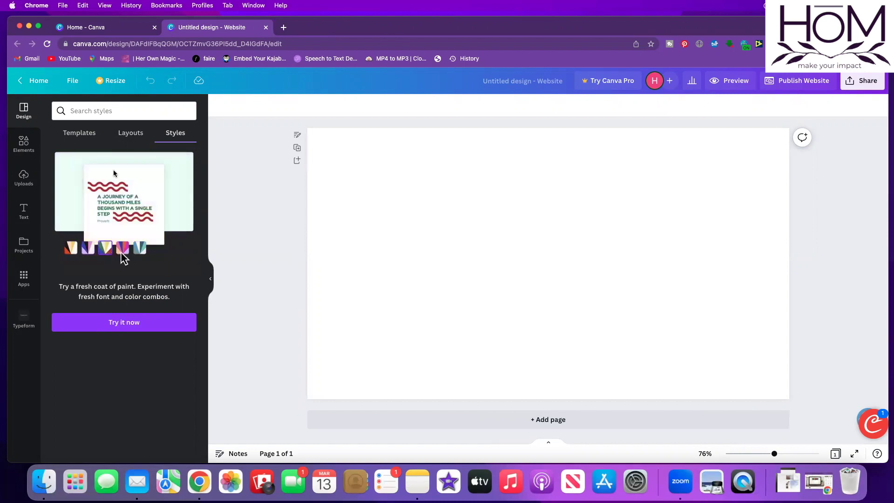
left_click(78, 134)
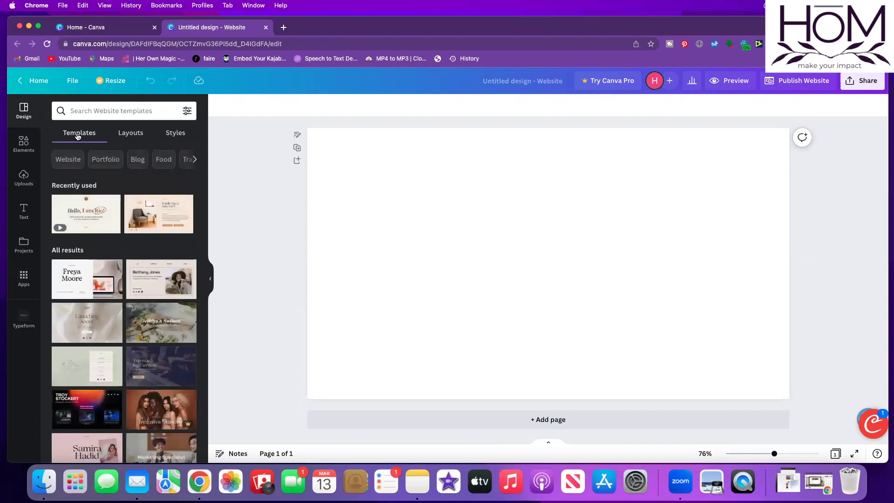
left_click(90, 214)
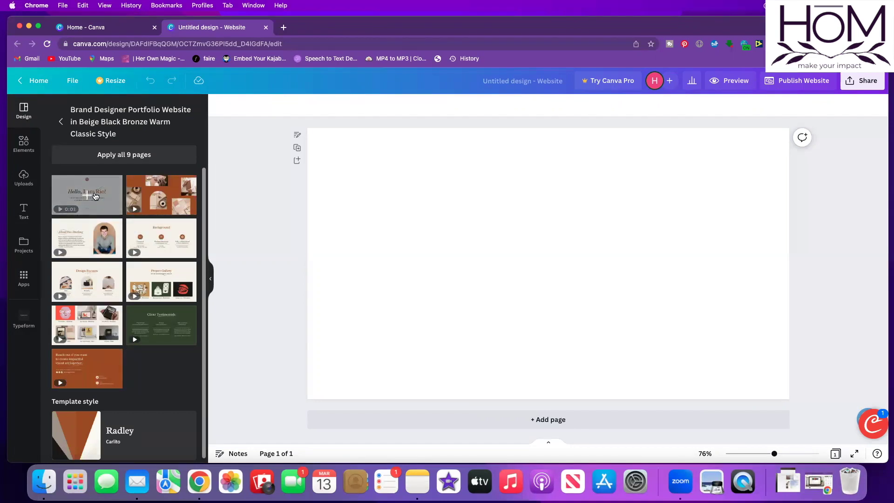
left_click(94, 196)
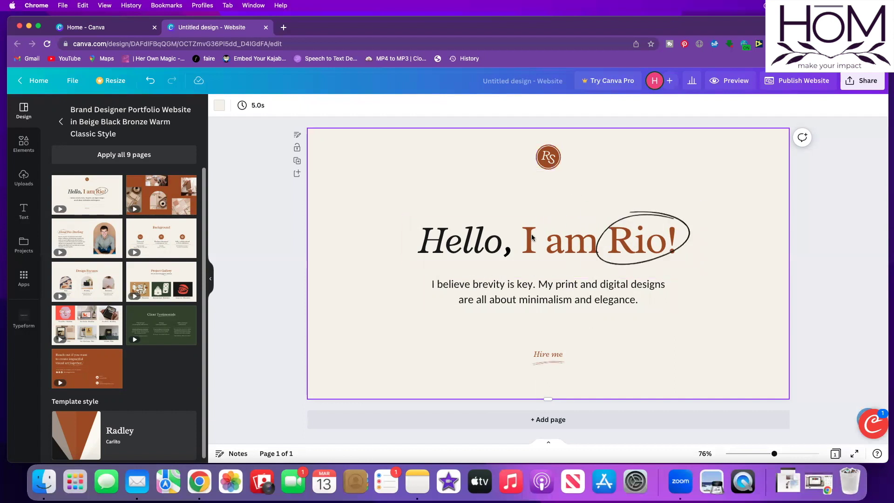
Step: Move the hand-drawn circle off the name in the heading to the empty area at its upper right
left_click(568, 238)
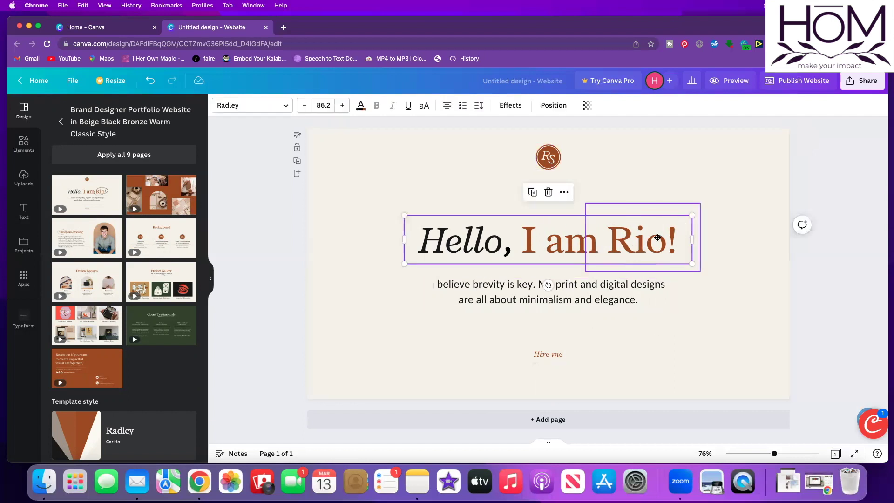
key("super+z")
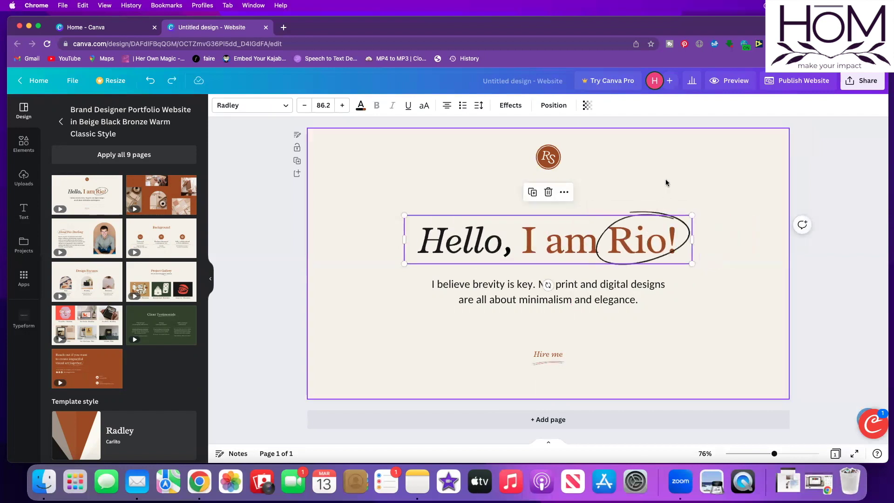
left_click(675, 213)
left_click_drag(677, 205, 748, 191)
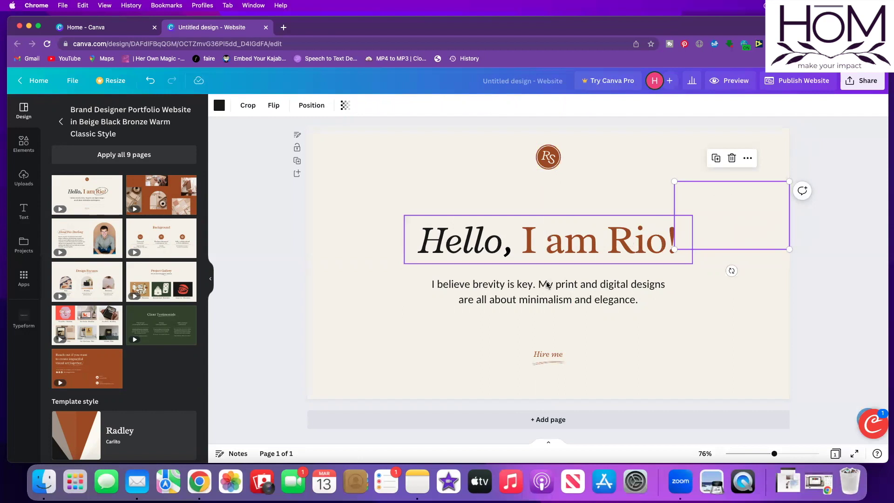
left_click(632, 244)
key("Escape")
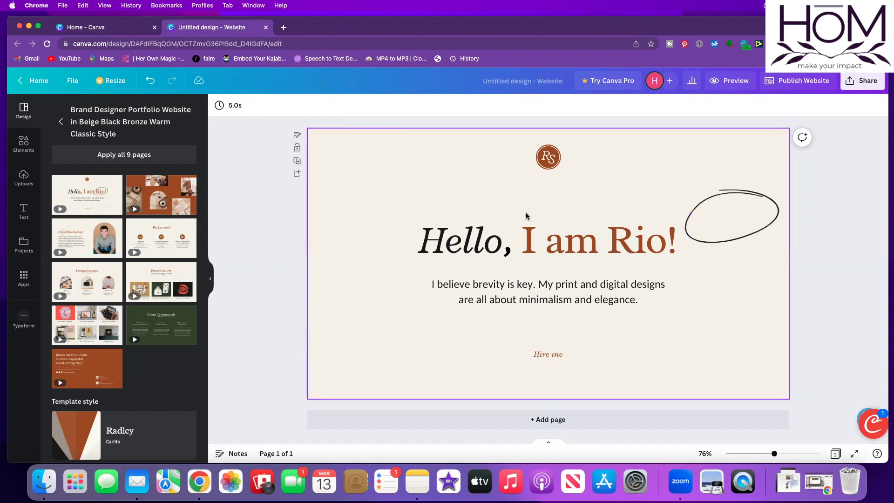
Step: Replace the placeholder name in the "Hello, I am" heading with the site owner's first name
double_click(608, 254)
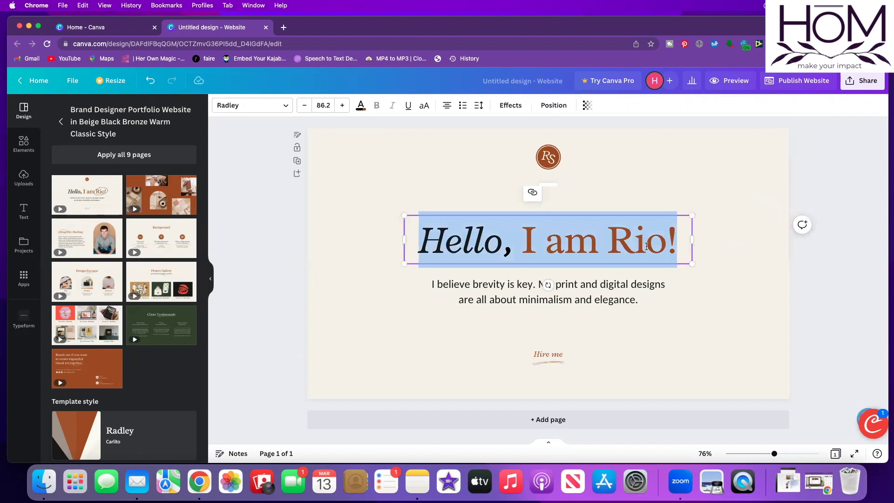
left_click_drag(666, 243, 648, 244)
double_click(648, 244)
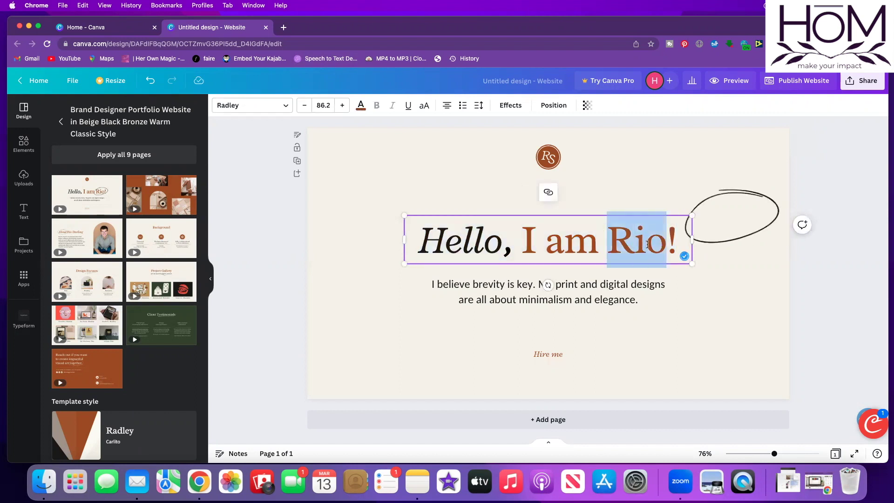
type("Amy")
left_click(528, 196)
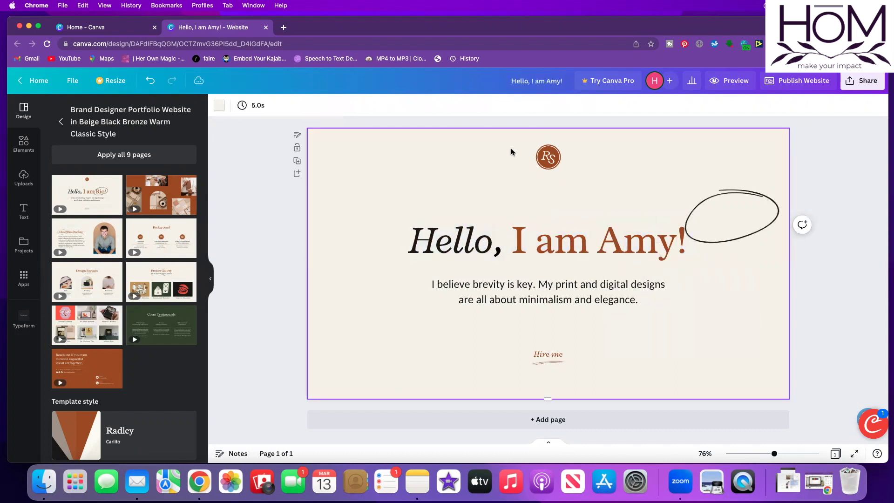
Step: Delete the round RS logo above the heading and place the hand-drawn circle around the new name
left_click_drag(511, 143, 579, 168)
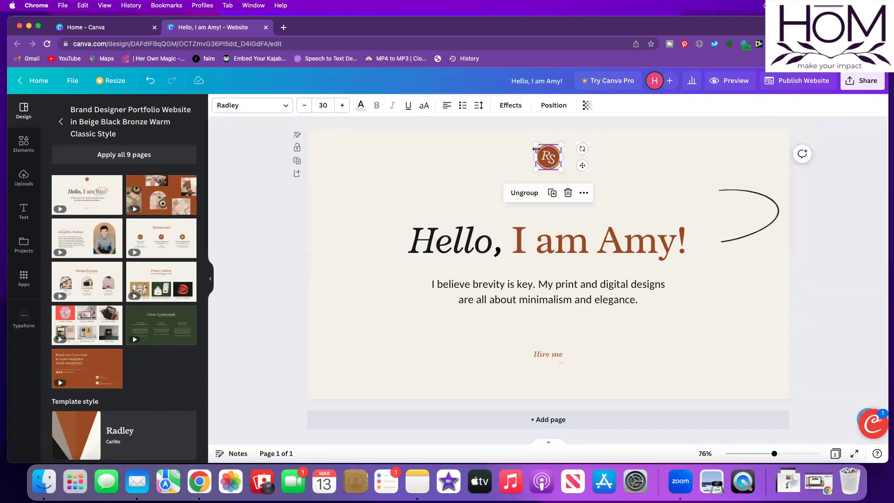
left_click(568, 193)
left_click_drag(739, 214, 648, 237)
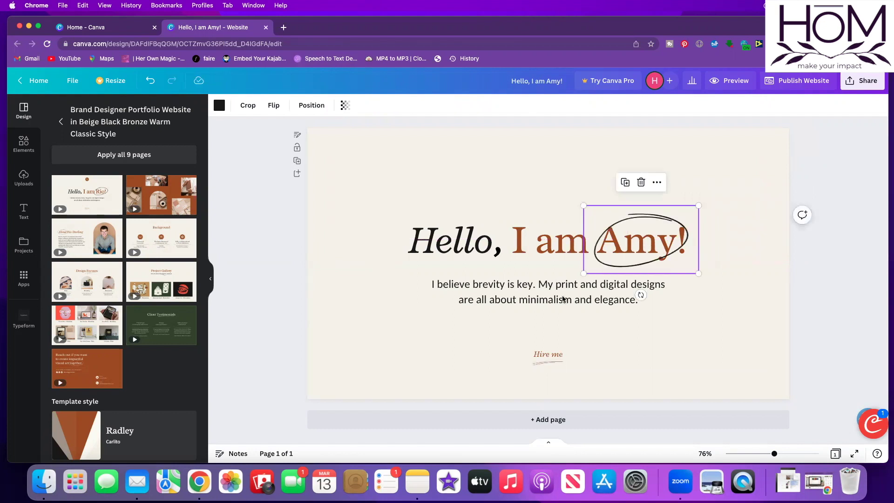
Step: Replace the tagline under the heading with "I'm an author and artist living in the midwest!"
left_click(508, 294)
left_click(508, 296)
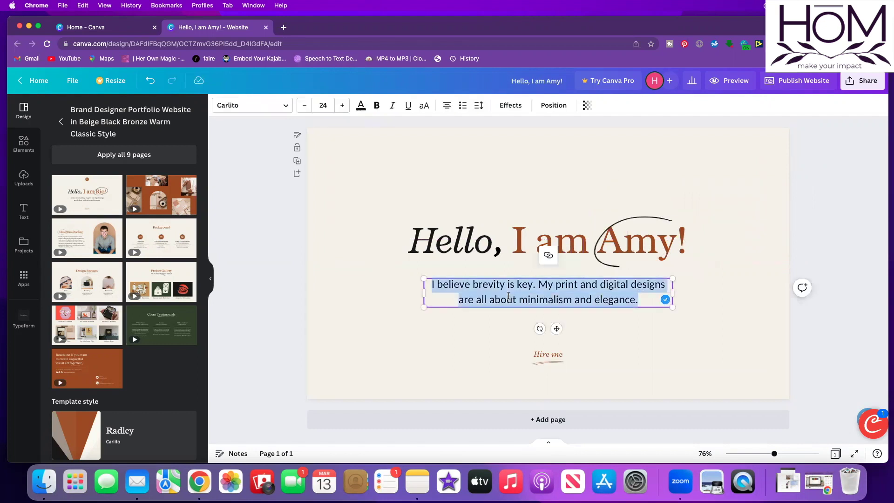
type("I'm an author and artist living in the midwest!")
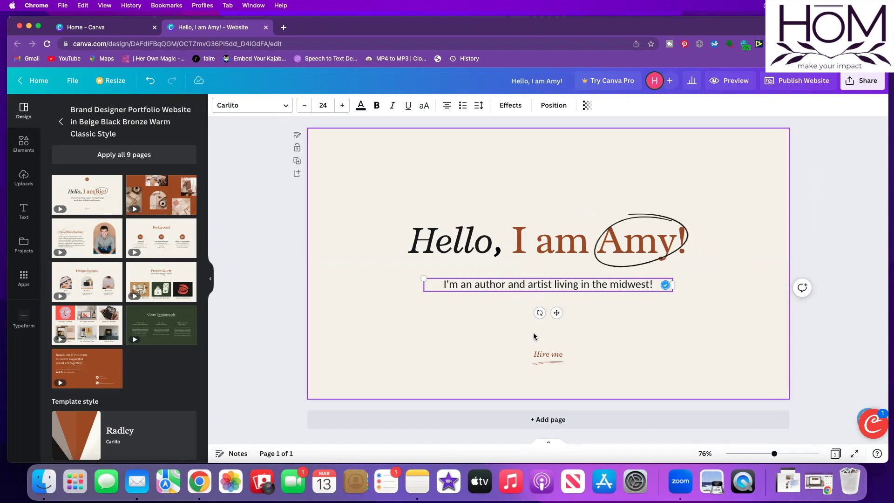
left_click(570, 385)
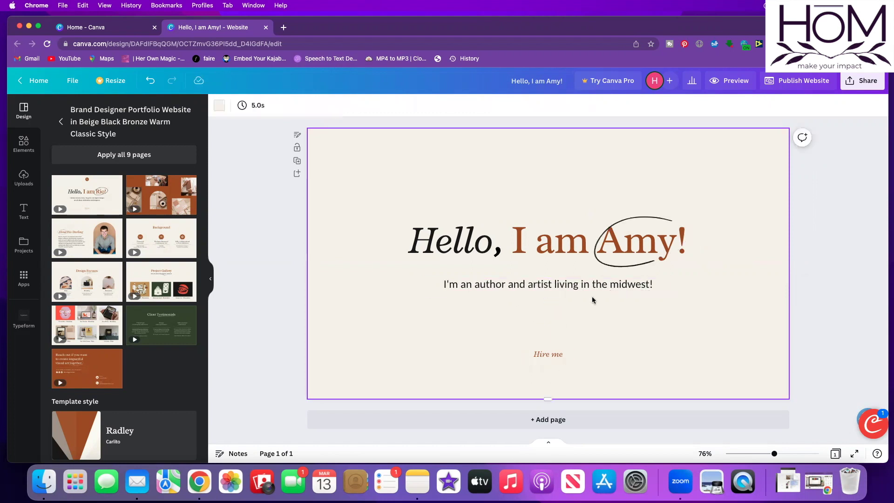
Step: Replace the "Hire me" text with "Buy My Book on Amazon!", widen its box to fit one line and centre it under the tagline
left_click(543, 355)
left_click(542, 355)
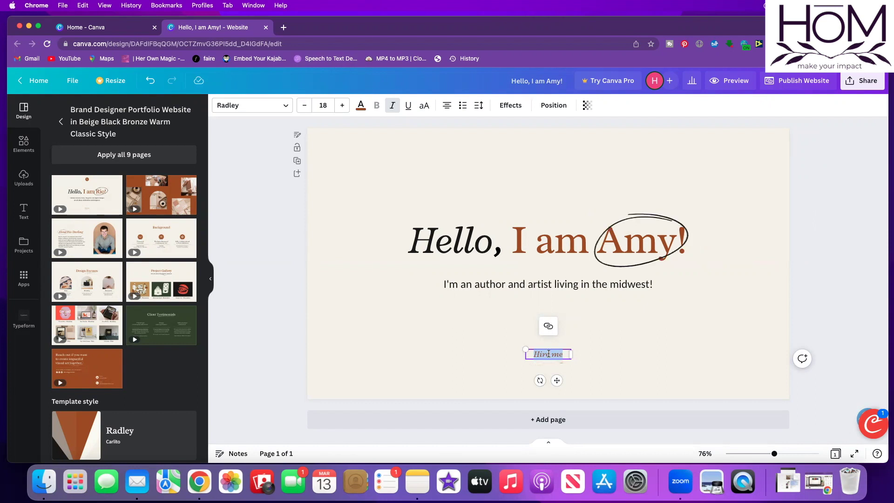
type("B")
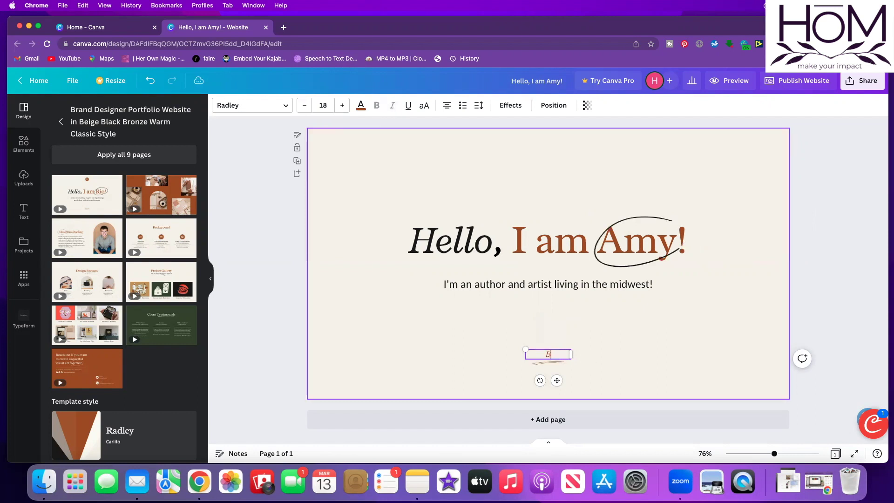
type("uy My Book on Amazon!")
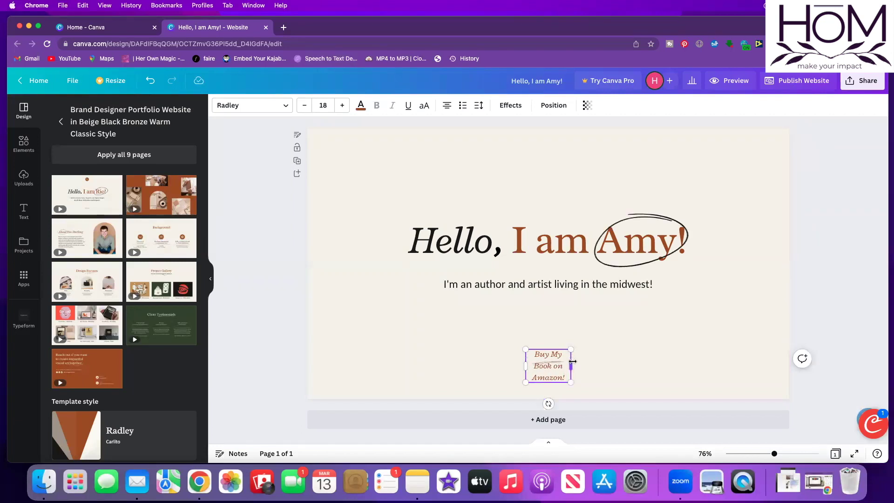
left_click_drag(592, 361, 640, 361)
left_click_drag(585, 353, 556, 355)
Step: Replace the beige page background with the uploaded illustration of the girl and glowing deer, and fade it with high transparency
left_click(556, 374)
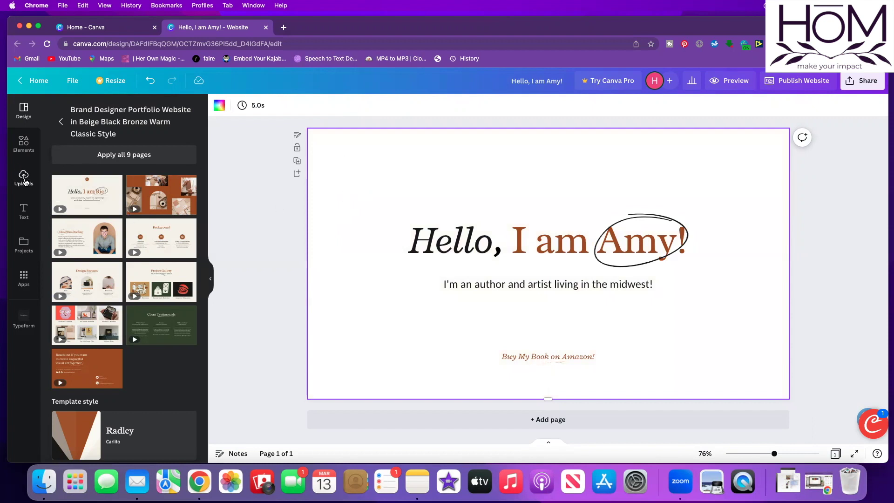
left_click(25, 183)
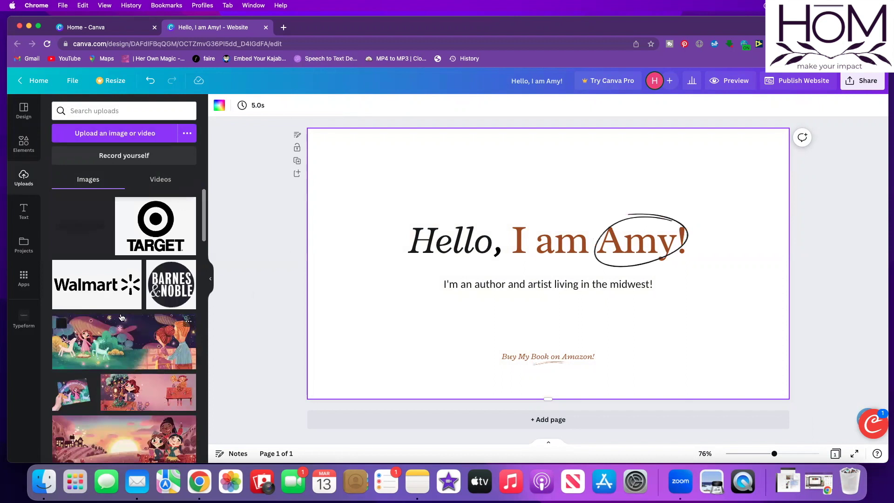
scroll(121, 318, "down", 3)
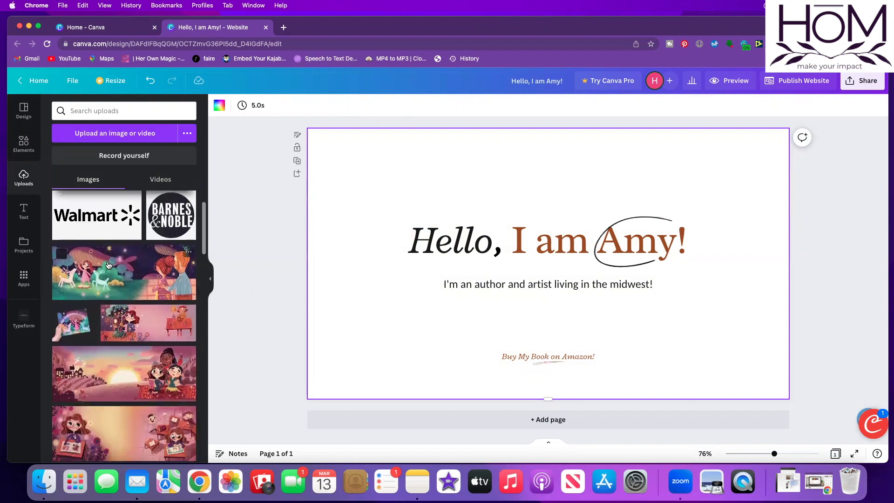
left_click_drag(116, 273, 316, 244)
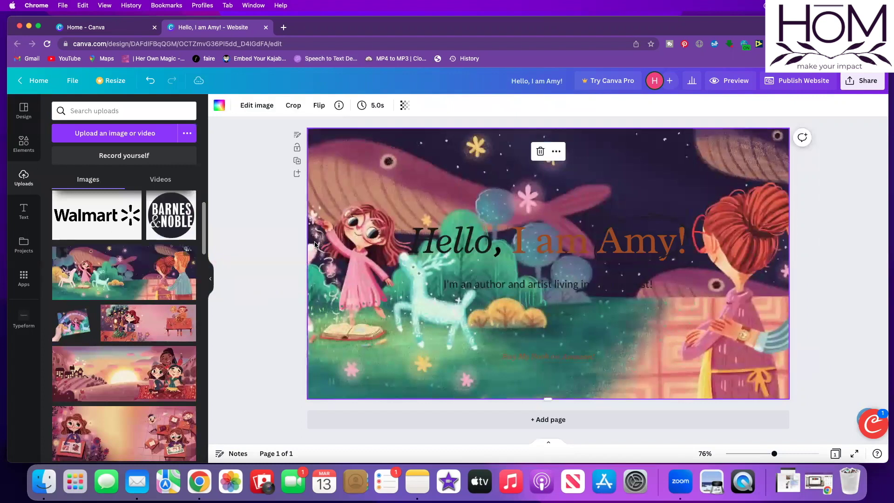
left_click(405, 106)
left_click_drag(402, 144, 340, 143)
left_click(280, 206)
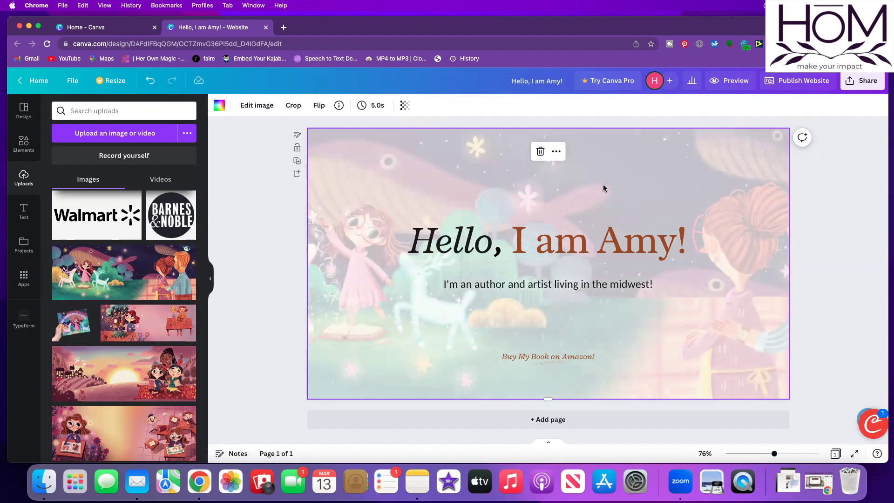
Step: Recolour the "I am" wording and the name in the heading to pink #ED2277
left_click(532, 240)
left_click(517, 242)
left_click_drag(517, 241, 691, 240)
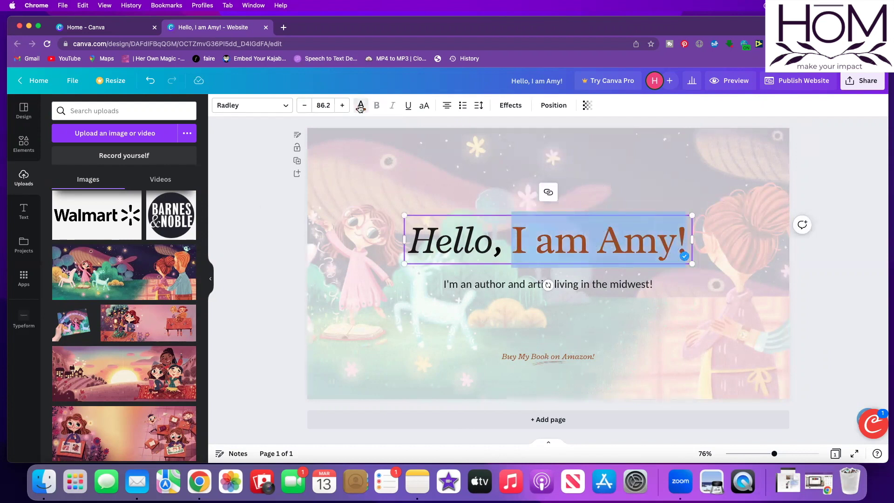
left_click(360, 107)
left_click(61, 161)
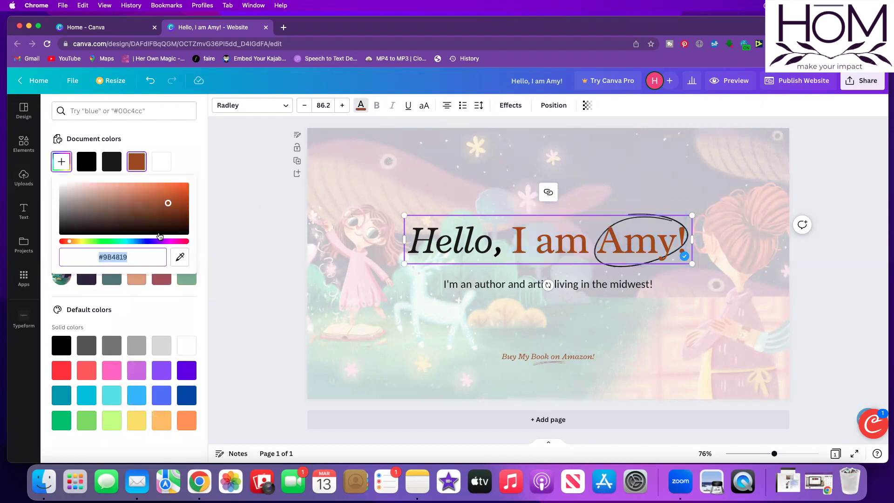
left_click(178, 241)
left_click(171, 185)
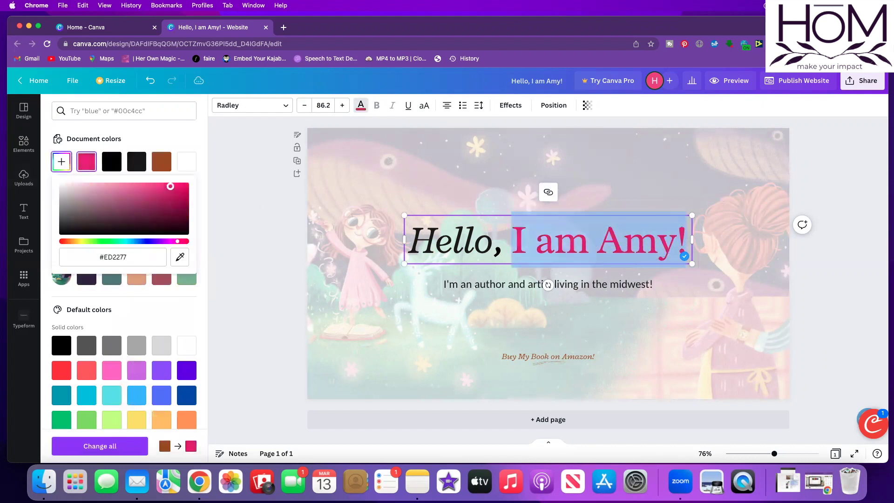
left_click(269, 218)
left_click(268, 215)
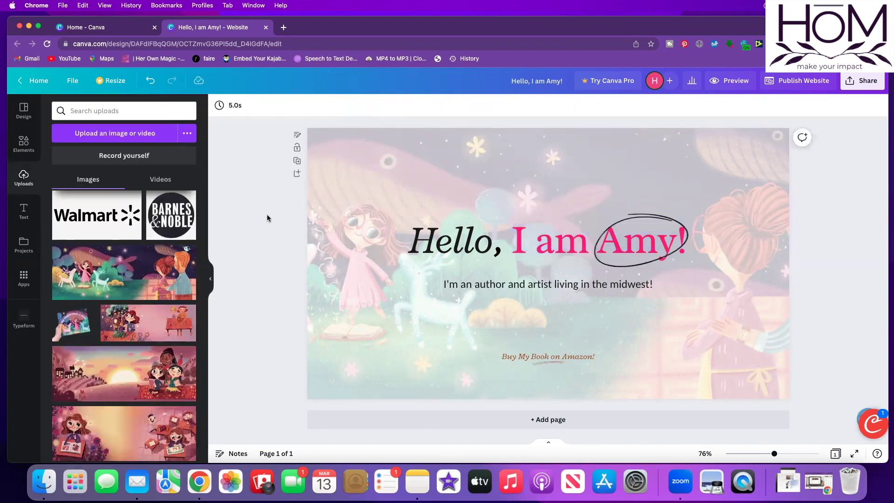
Step: Recolour the "Buy My Book on Amazon!" text and its underline graphic to match the heading's pink
left_click(536, 355)
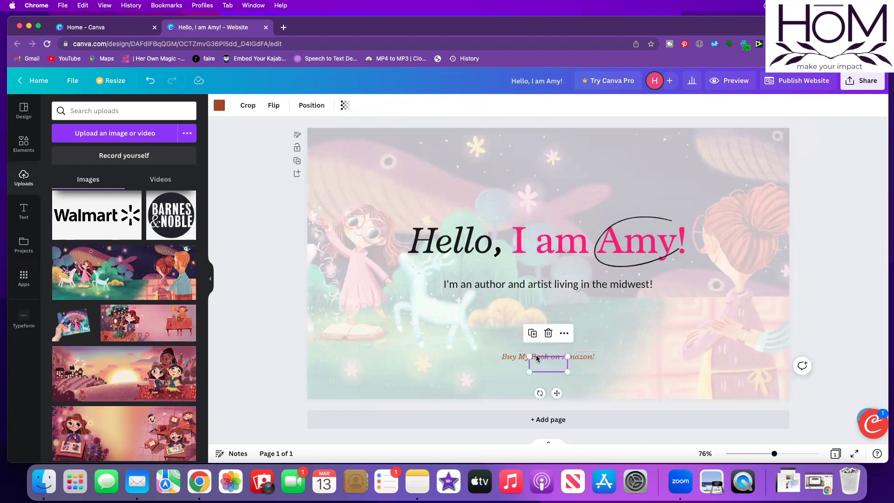
left_click(219, 105)
left_click(162, 161)
left_click(566, 353)
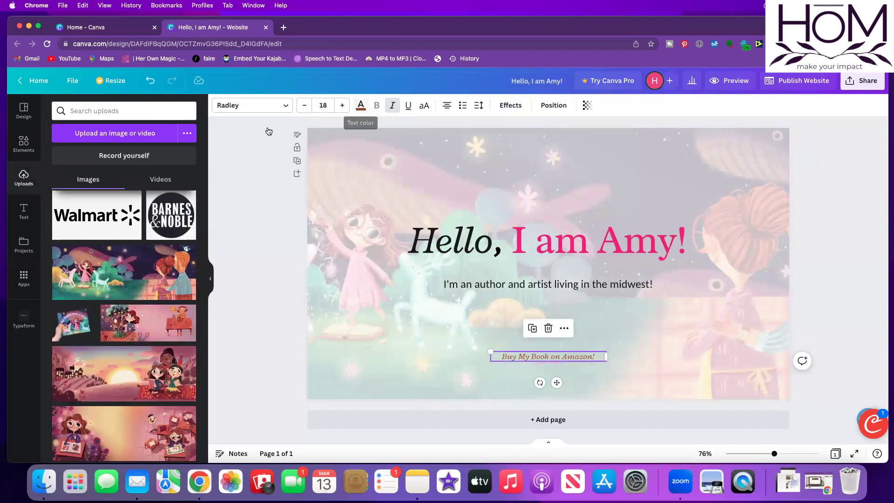
left_click(361, 106)
left_click(237, 246)
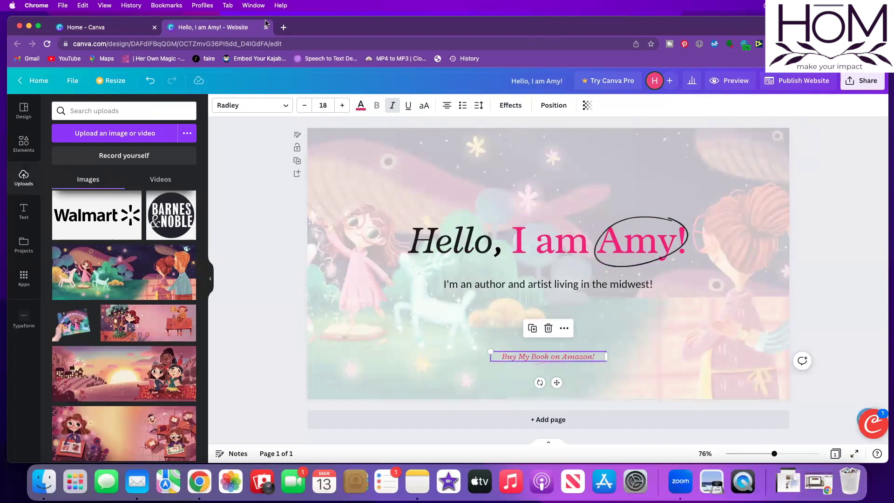
left_click(261, 251)
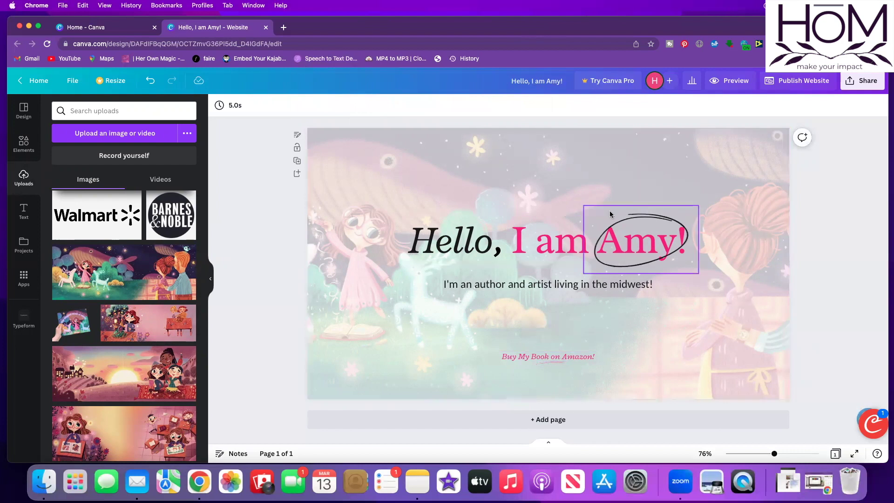
Step: Try the Radley font on the author and artist tagline, and undo the font change
left_click(524, 285)
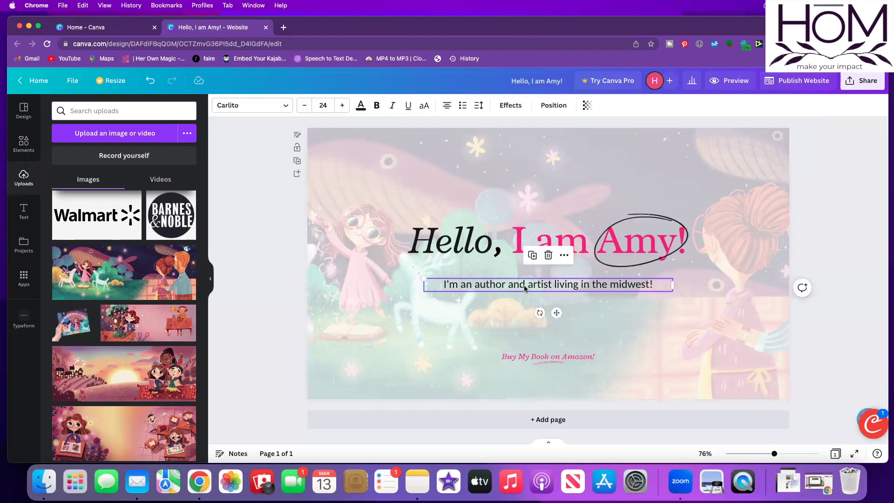
left_click(252, 106)
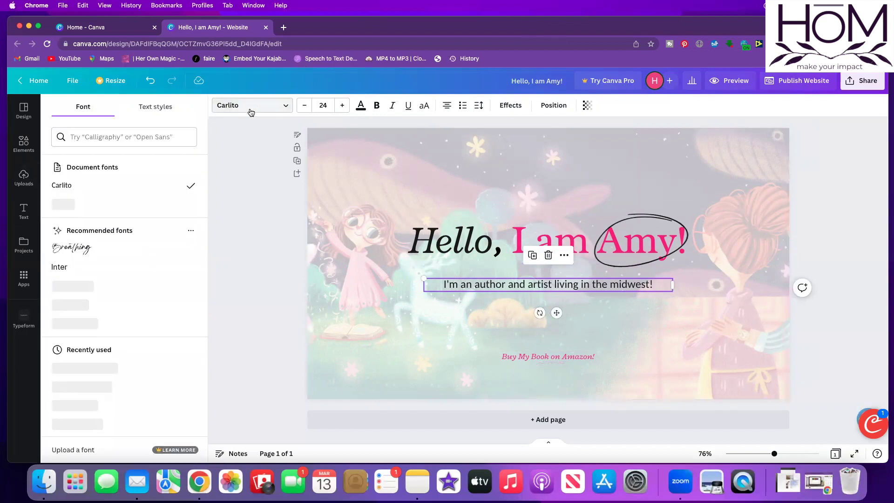
left_click(140, 209)
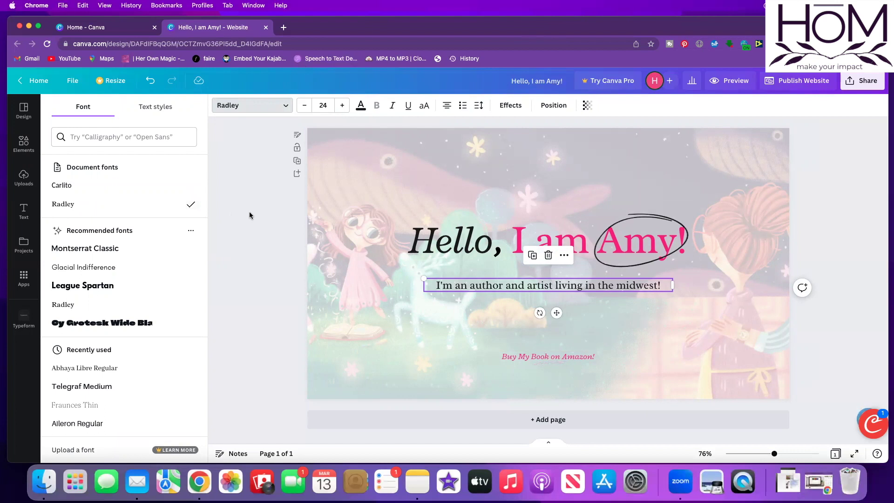
key("super+z")
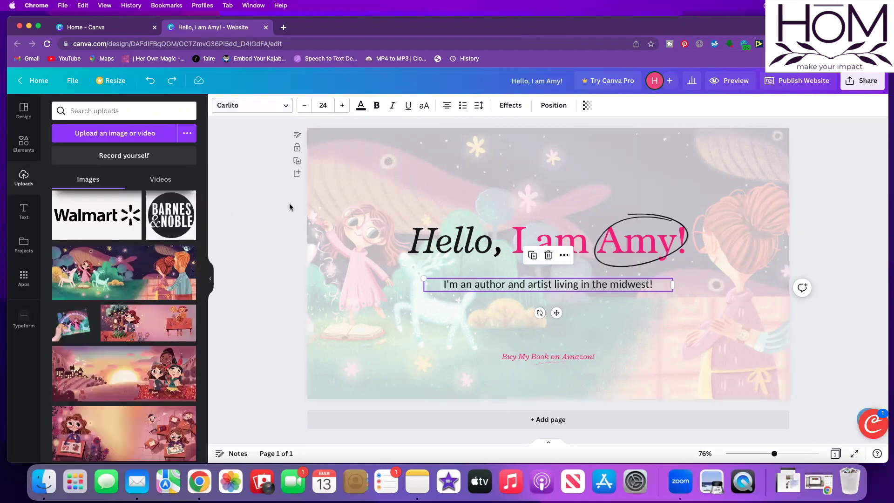
Step: Add a blank second page below the opening page and check how the two pages follow each other
left_click(298, 174)
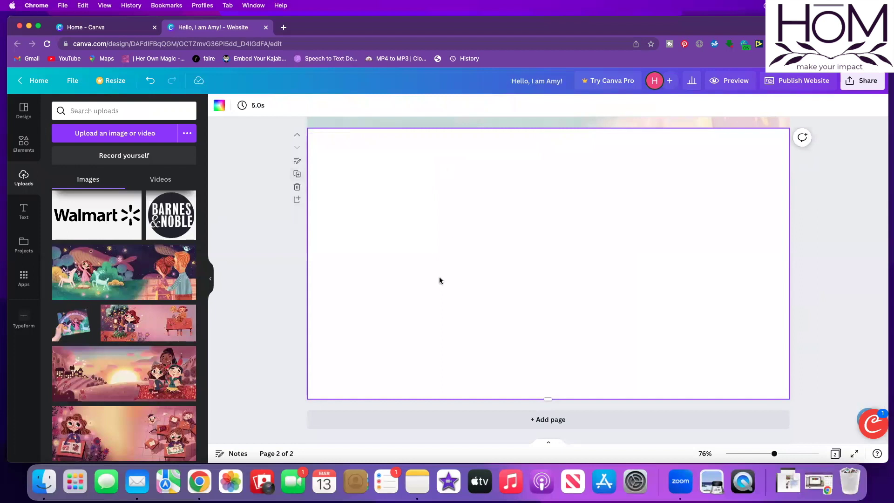
scroll(440, 273, "up", 6)
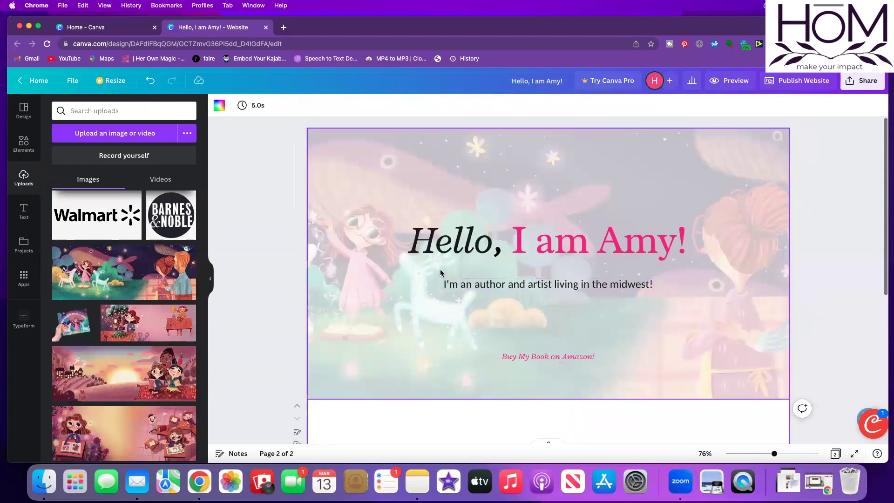
scroll(441, 273, "down", 4)
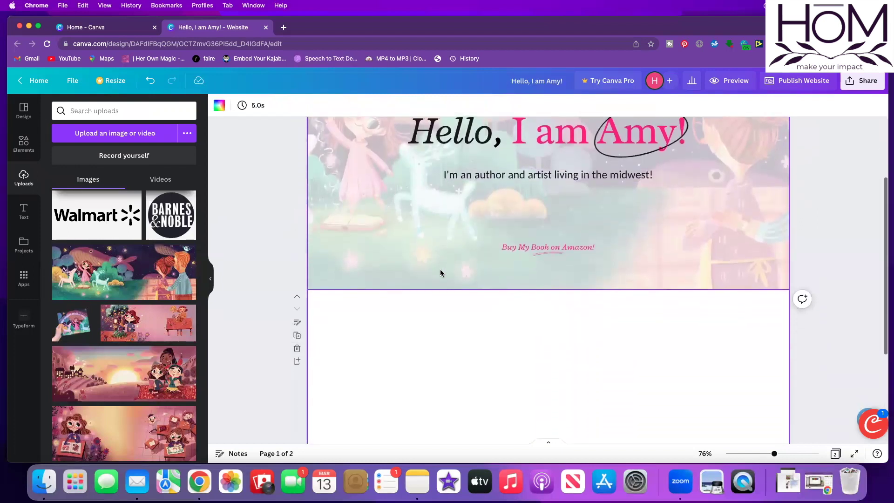
scroll(441, 273, "down", 3)
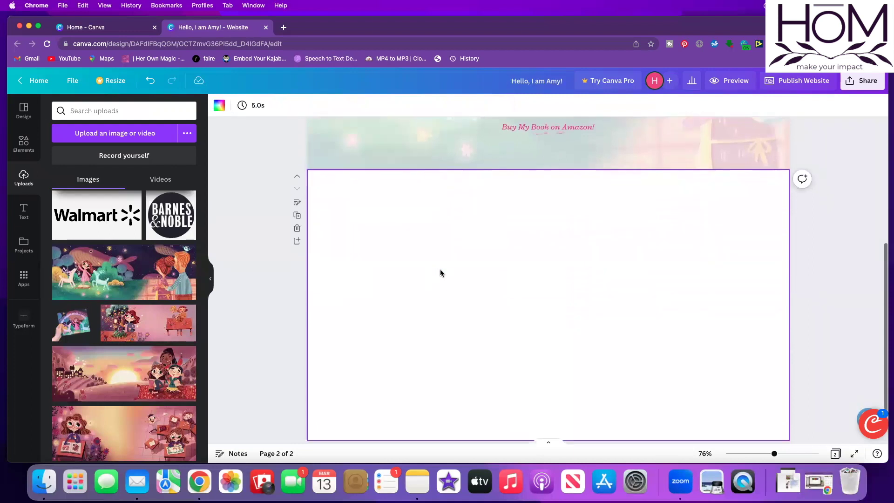
scroll(441, 273, "up", 2)
scroll(441, 273, "up", 4)
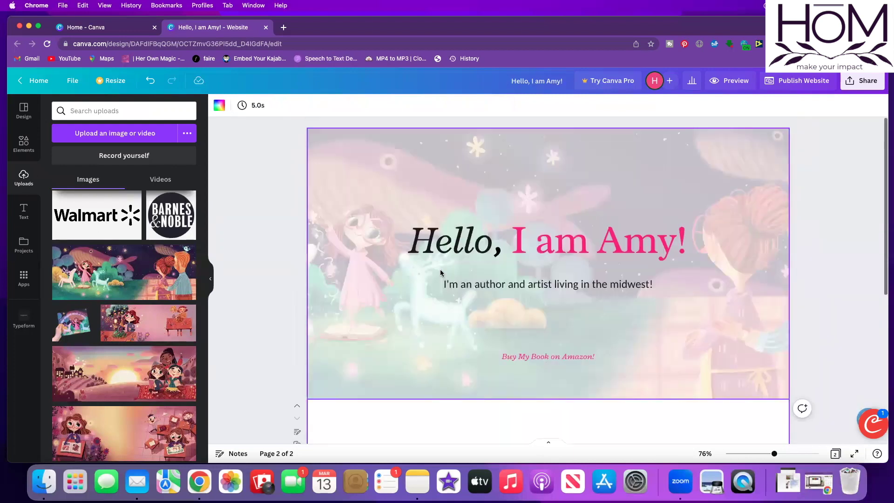
left_click(513, 356)
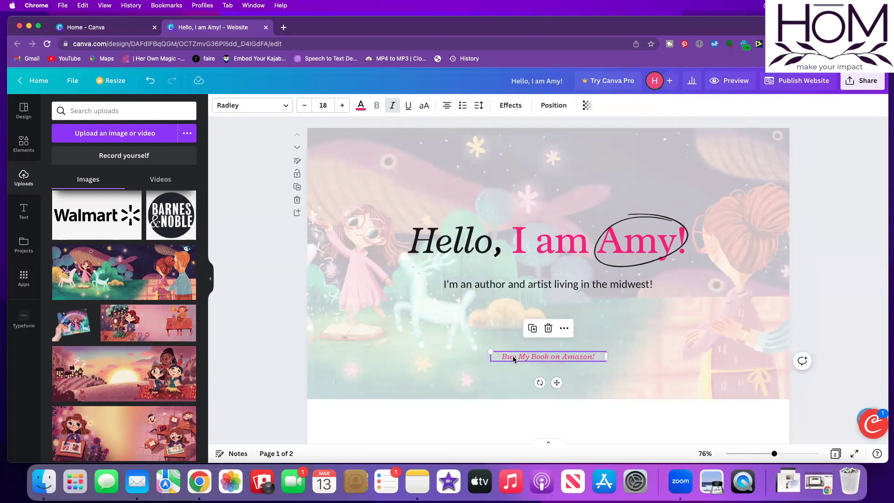
double_click(559, 357)
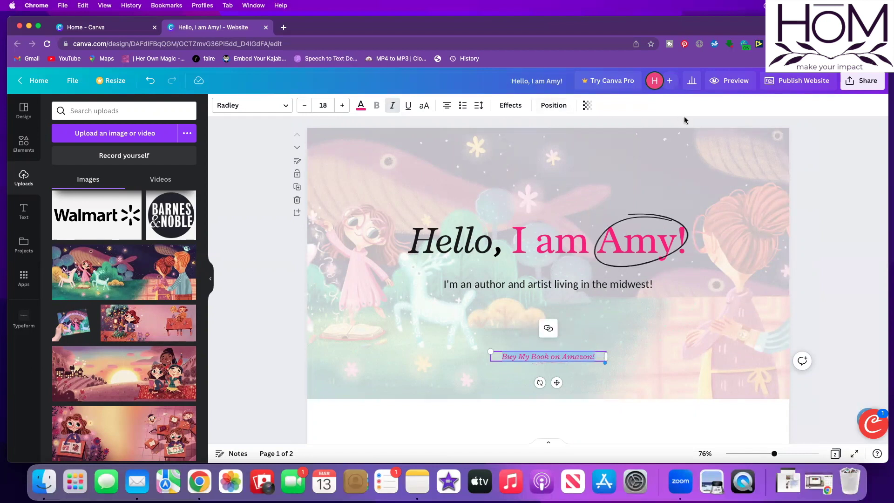
left_click(548, 330)
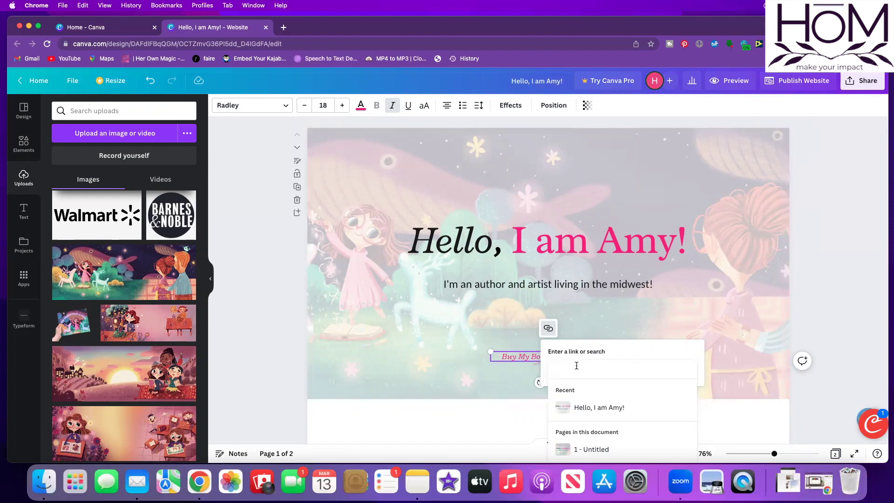
key("Escape")
left_click(301, 343)
Step: Apply the Brand Designer Portfolio template's brown photo collage layout to the blank second page
scroll(301, 326, "down", 2)
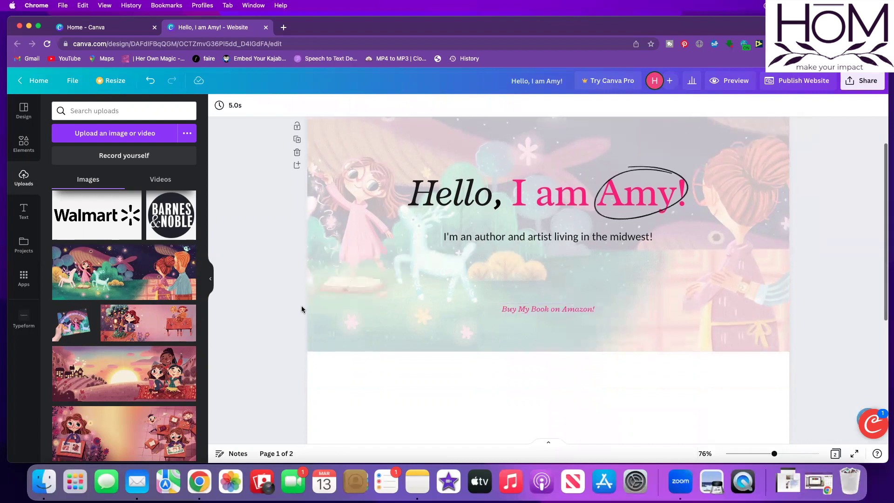
left_click(418, 393)
scroll(418, 393, "down", 4)
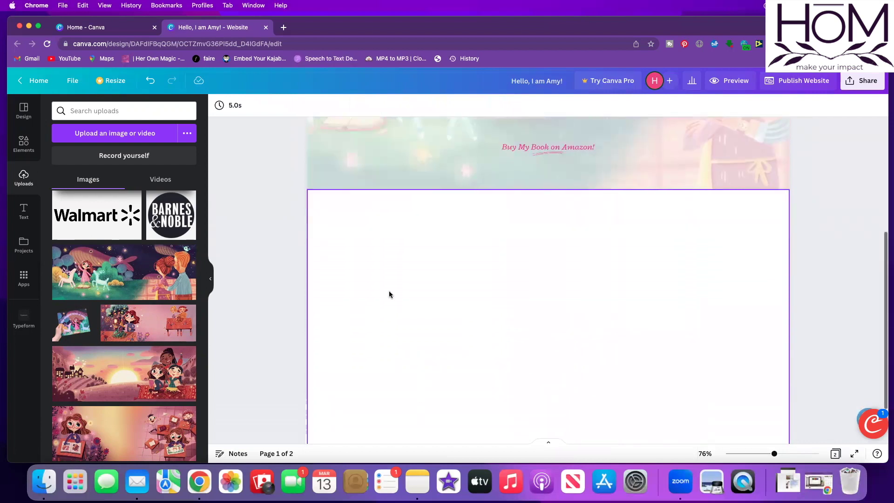
left_click(23, 111)
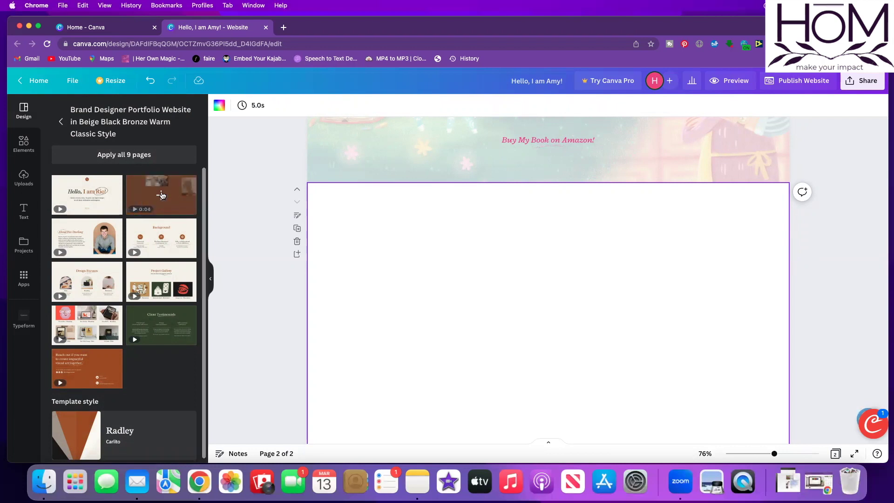
left_click(163, 196)
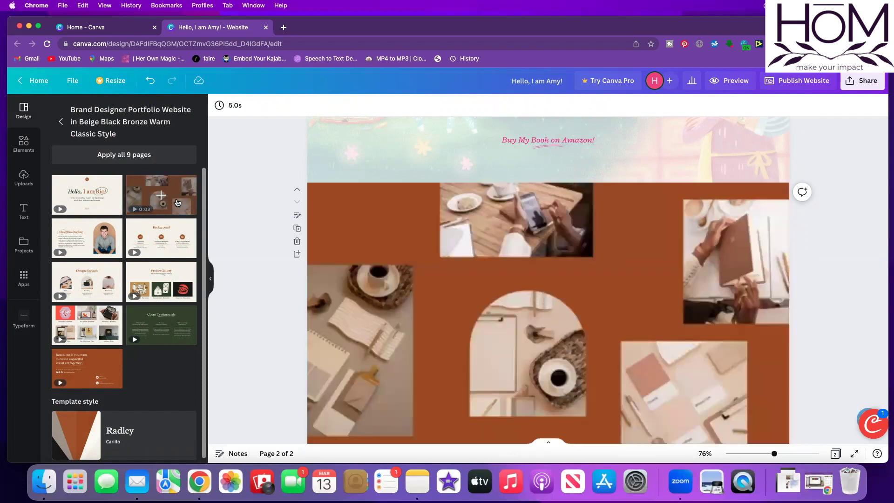
Step: Try the heading's hot pink as the photo collage page's background, and replace it with pale pink #FFEAF3
left_click(391, 236)
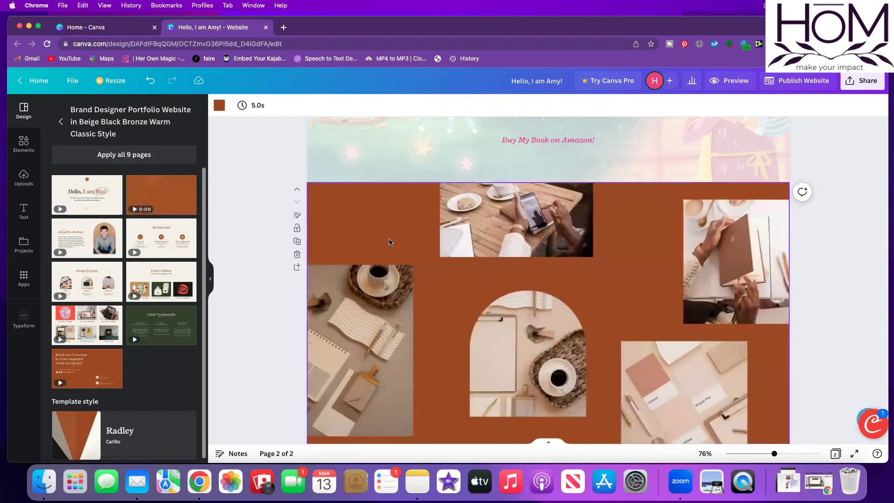
scroll(383, 222, "down", 2)
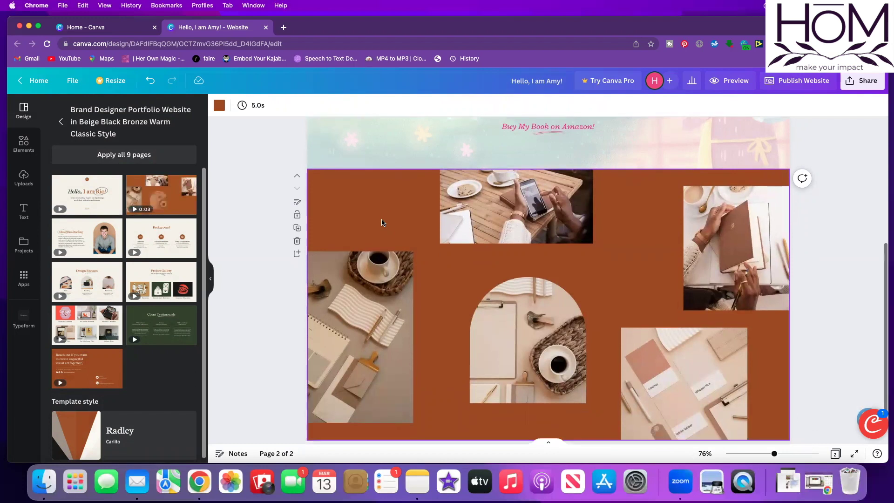
left_click(219, 106)
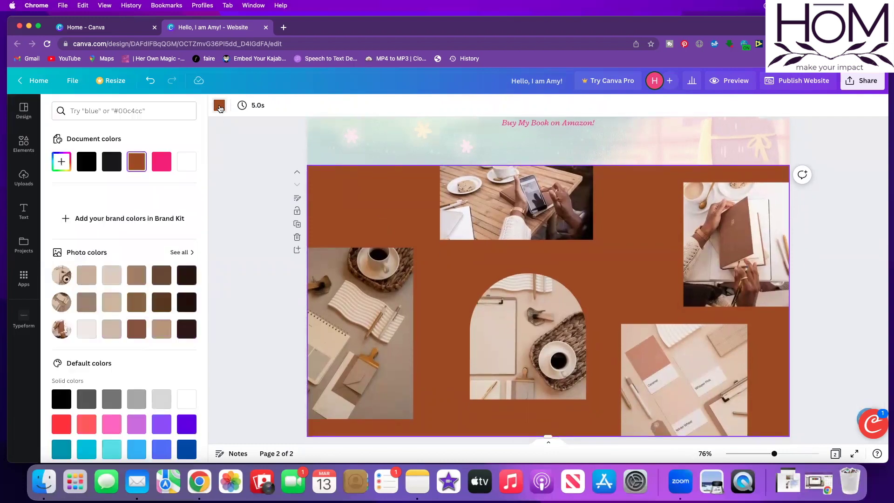
left_click(161, 161)
scroll(256, 184, "up", 5)
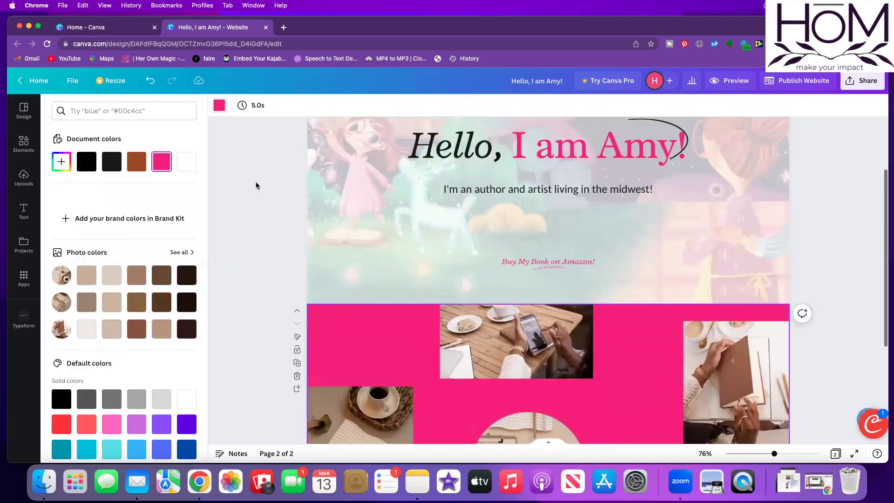
scroll(256, 185, "down", 5)
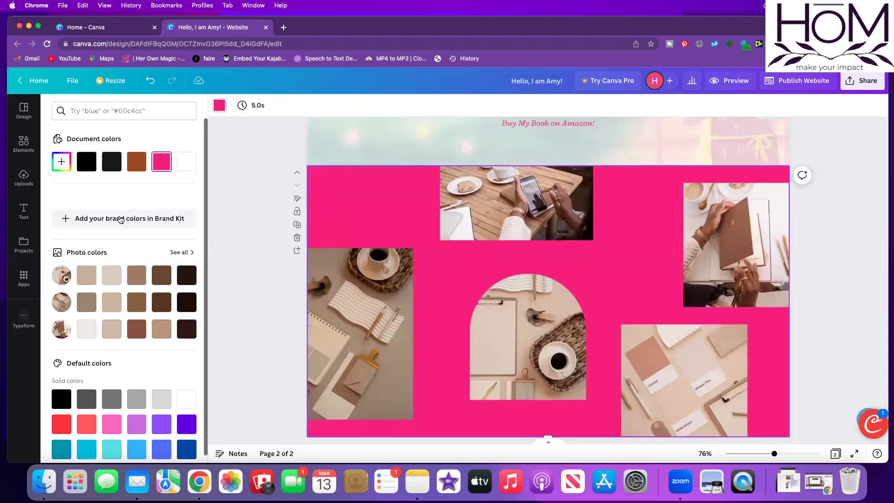
left_click(61, 162)
type("#FFEAF3")
key("Return")
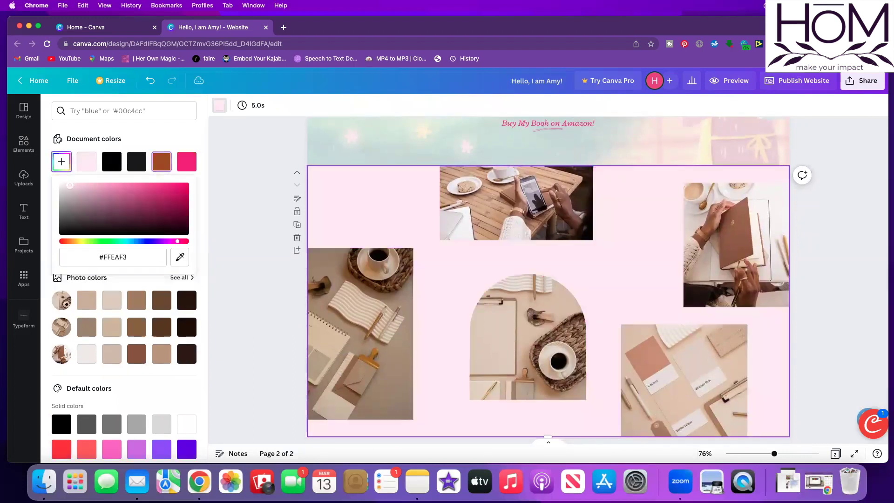
key("Escape")
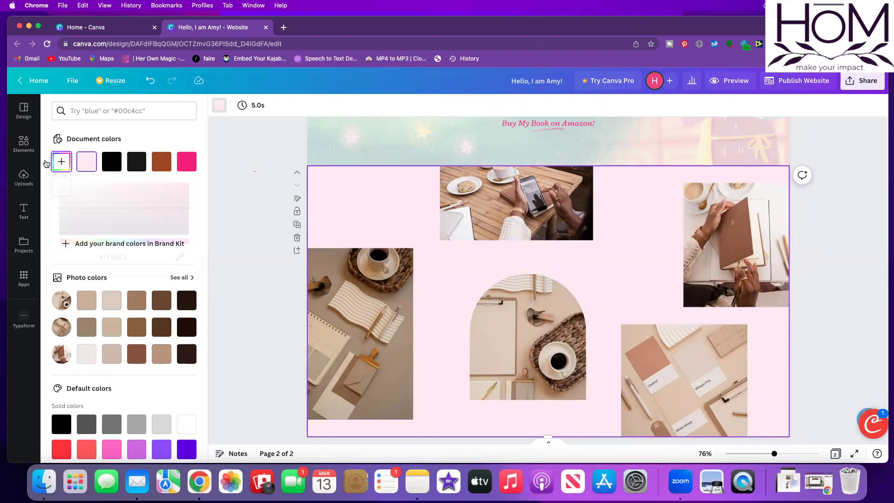
key("Escape")
Step: Fill the collage's tall portrait frame with the uploaded sunset illustration, cropped to the three smiling girls
left_click(23, 178)
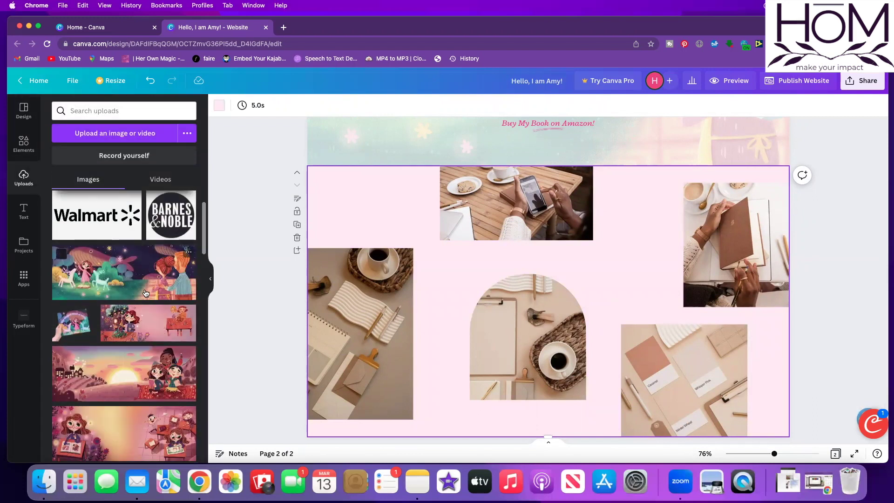
scroll(145, 292, "down", 2)
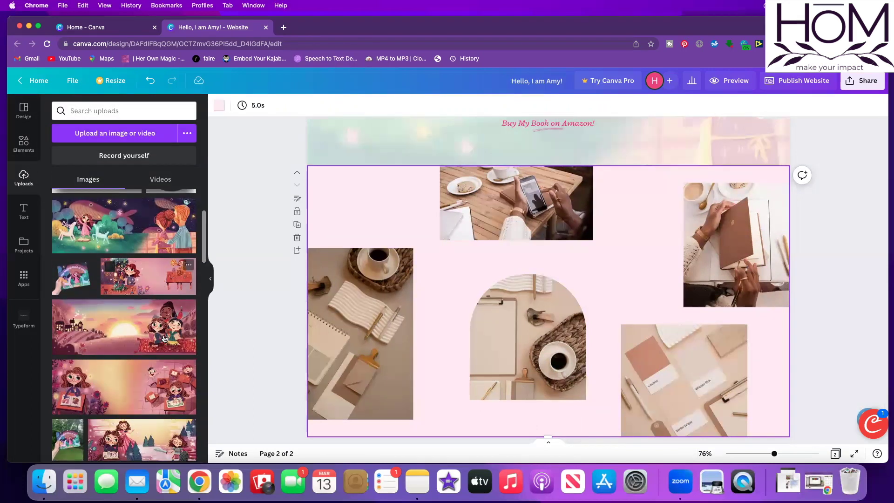
left_click_drag(195, 332, 219, 320)
double_click(331, 321)
left_click(226, 229)
Step: Replace the collage's upper landscape photo with the uploaded illustration of a row of children, adjusting its crop
scroll(132, 345, "down", 5)
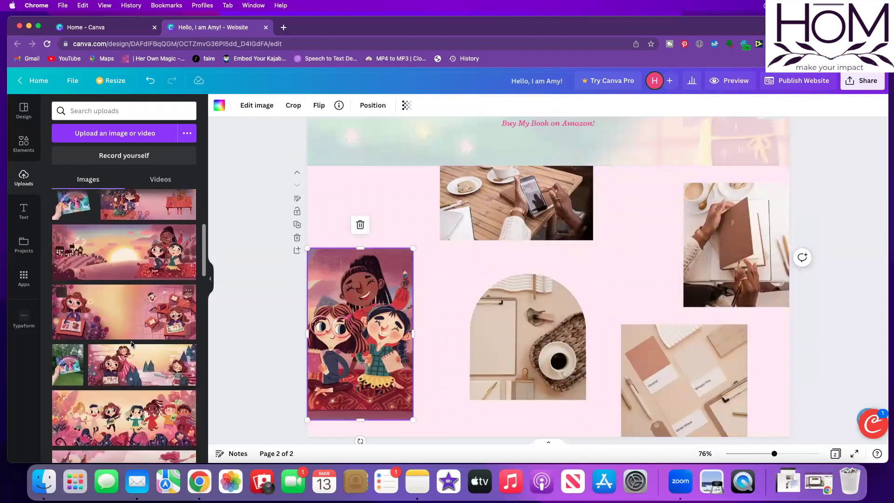
left_click_drag(133, 345, 456, 222)
double_click(468, 226)
left_click(246, 217)
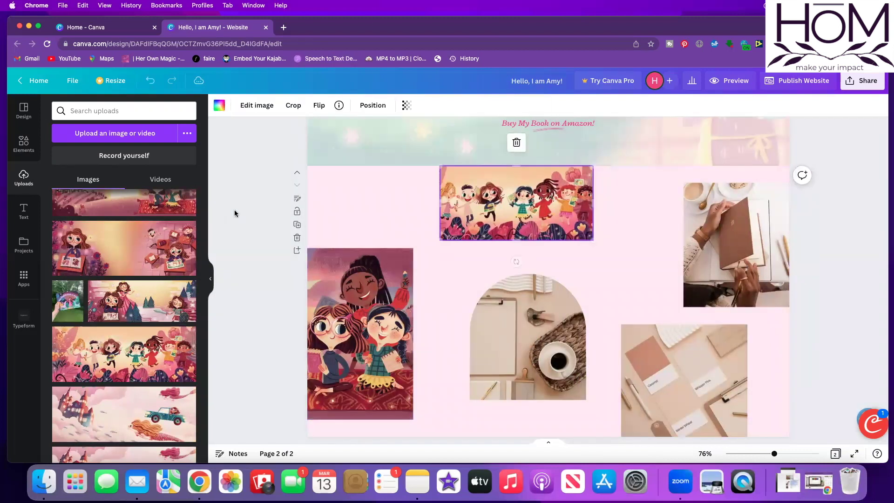
Step: Try the uploaded classroom illustration in the arched frame, cropped to the girl drawing at her desk
left_click_drag(158, 243, 421, 327)
double_click(515, 328)
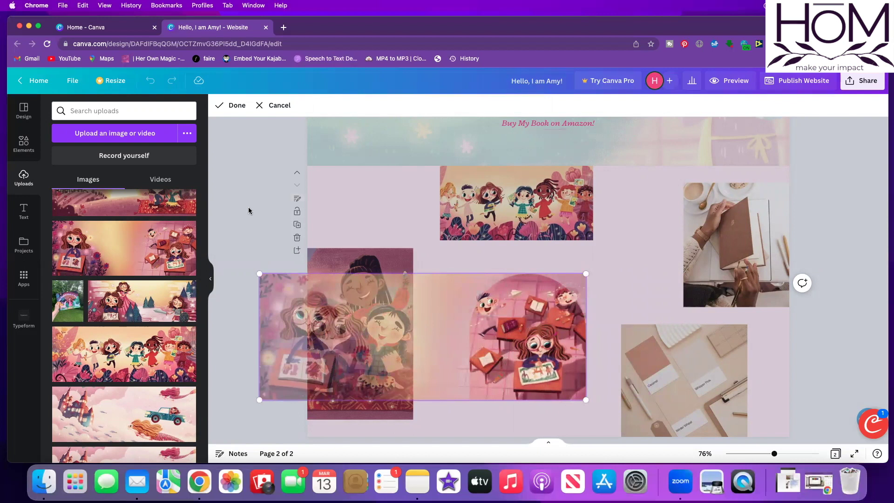
left_click(249, 211)
Step: Fill the arched frame with the uploaded outer space illustration, cropped to the girl riding the rocket
scroll(156, 310, "down", 4)
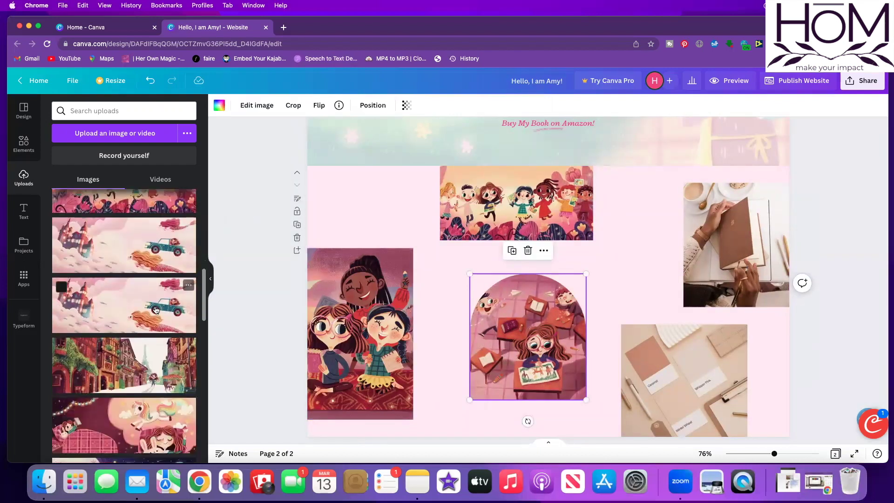
scroll(156, 310, "down", 3)
left_click_drag(361, 363, 468, 347)
double_click(493, 347)
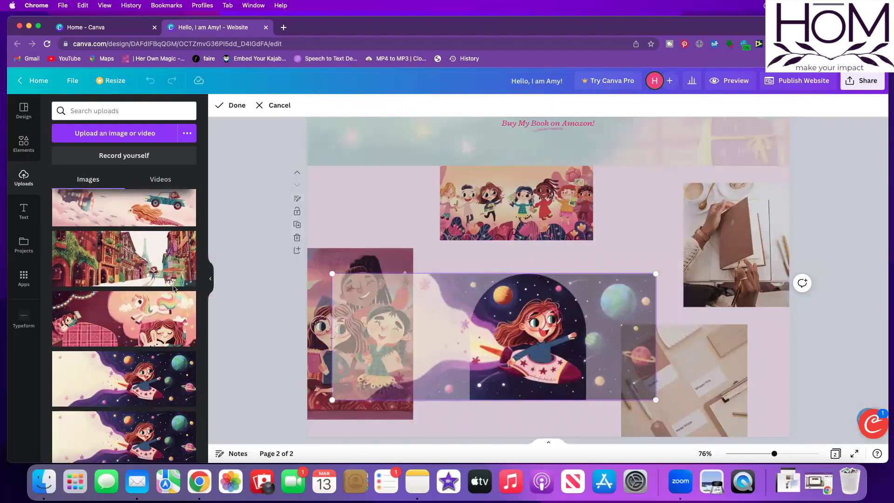
key("Return")
Step: Replace the photo of hands holding a notebook with the scattered pictures illustration, cropped to the two girls
scroll(158, 329, "down", 3)
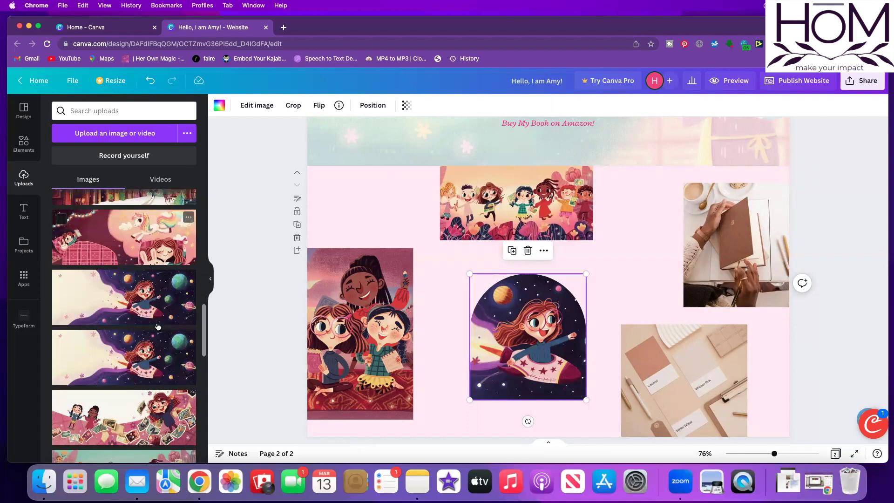
scroll(150, 404, "down", 3)
left_click_drag(136, 342, 787, 261)
double_click(730, 270)
left_click_drag(807, 259, 813, 259)
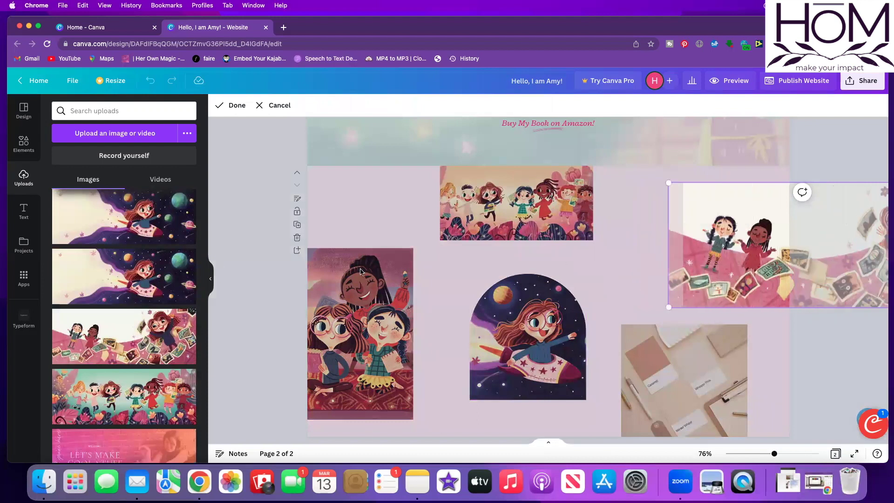
left_click(239, 269)
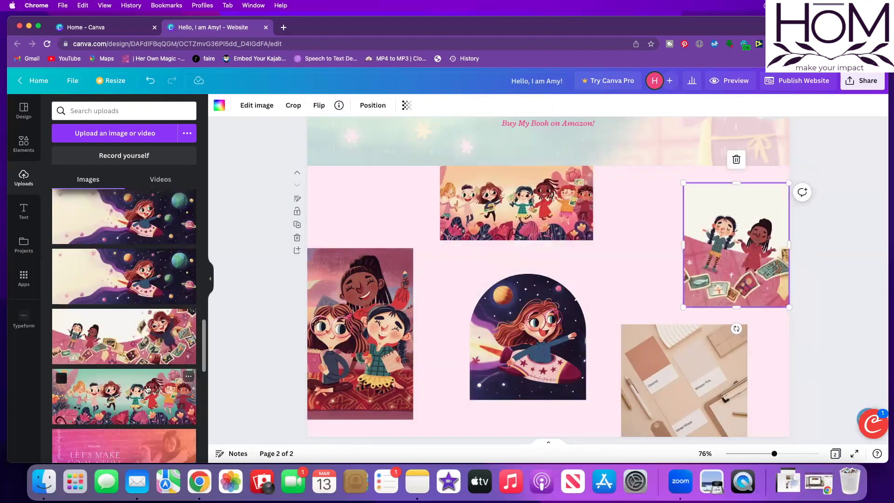
Step: Replace the collage's stationery photo with the Paris street illustration, cropped around the Eiffel Tower, and review both pages
left_click_drag(136, 285, 605, 362)
scroll(144, 308, "up", 4)
double_click(651, 360)
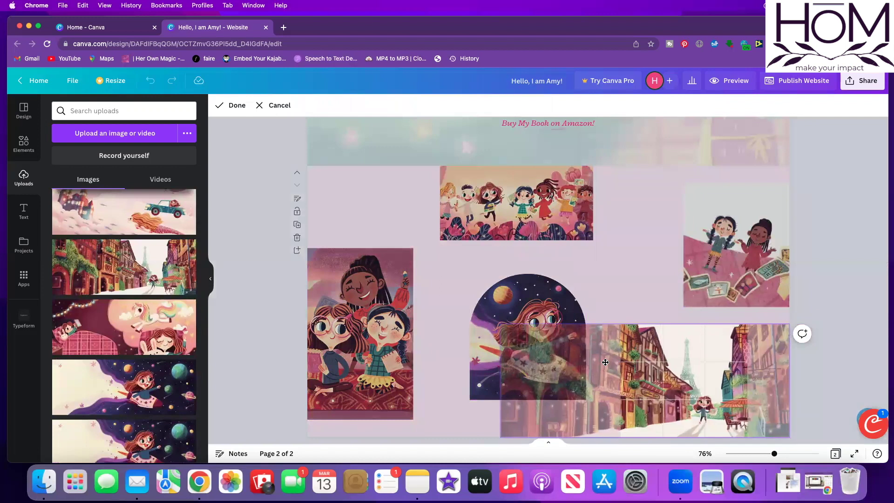
left_click(239, 310)
scroll(238, 312, "up", 3)
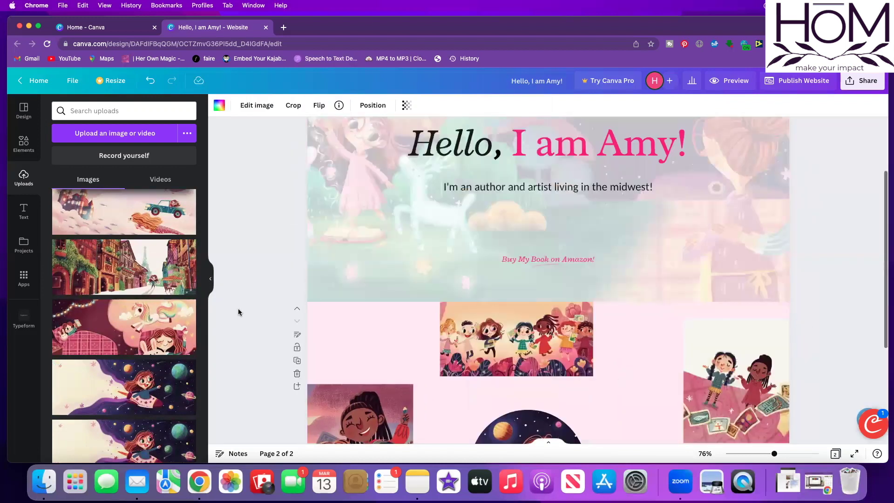
scroll(238, 311, "up", 2)
scroll(239, 313, "down", 5)
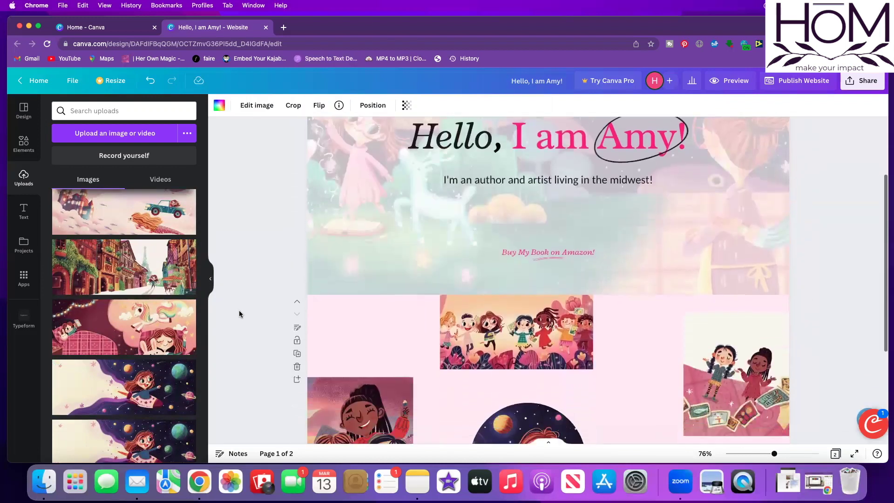
Step: Add a third page below the collage and apply the template's About layout with the arched portrait
left_click(284, 263)
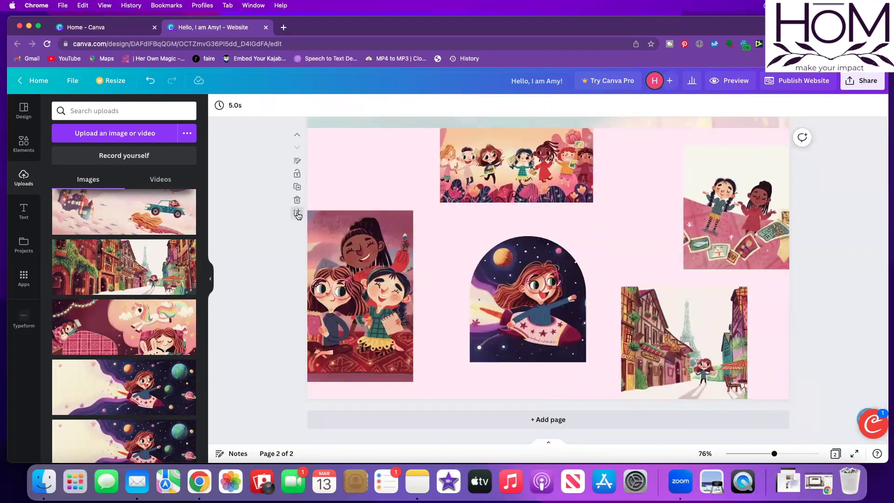
left_click(298, 213)
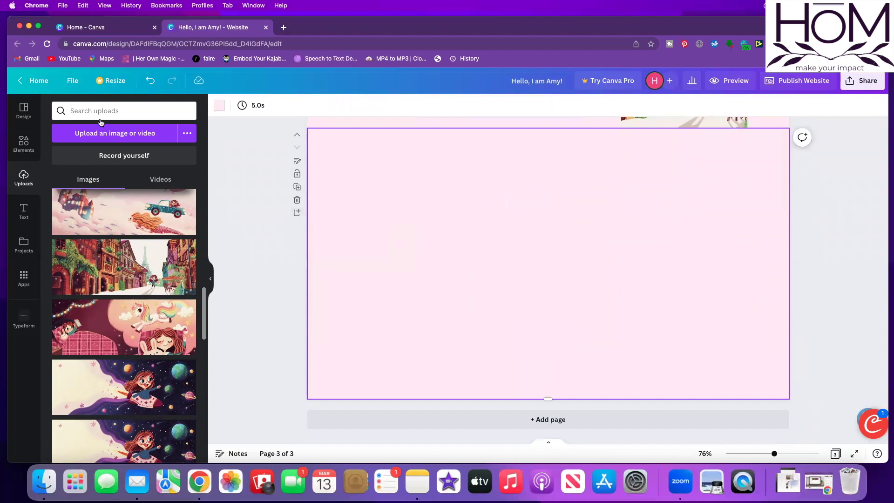
left_click(24, 111)
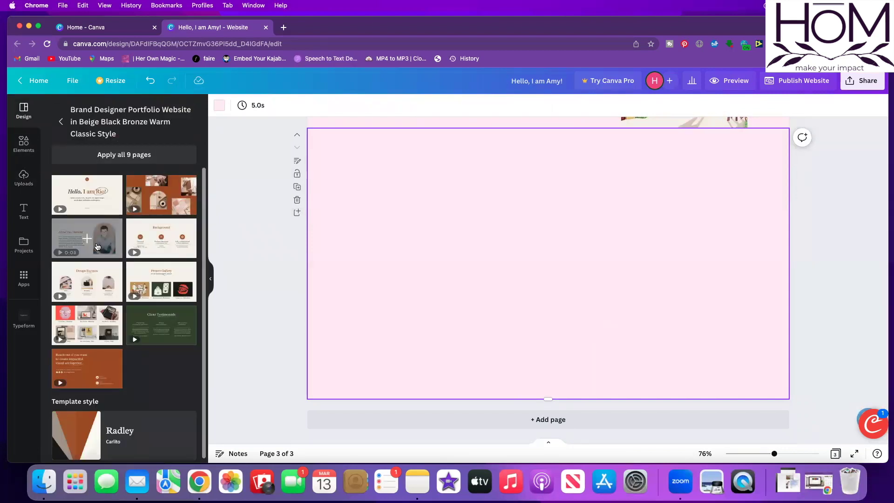
left_click(98, 246)
Step: Change the About page's background colour to white
left_click(368, 154)
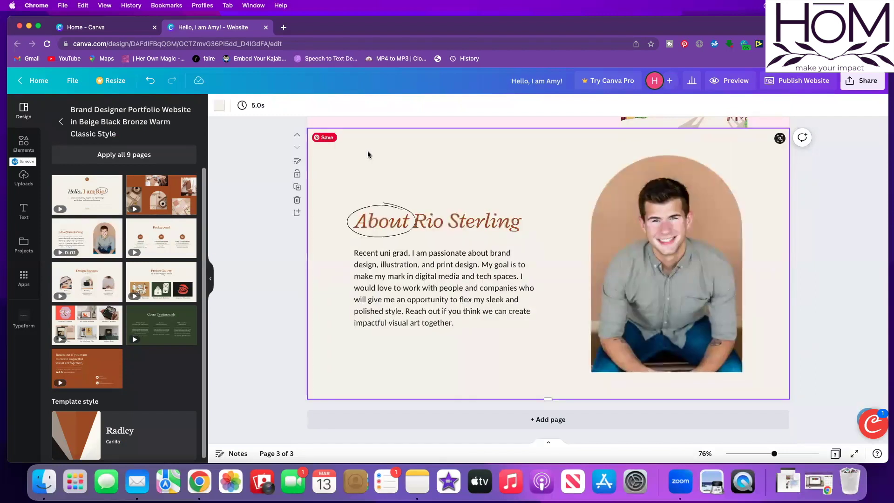
left_click(219, 105)
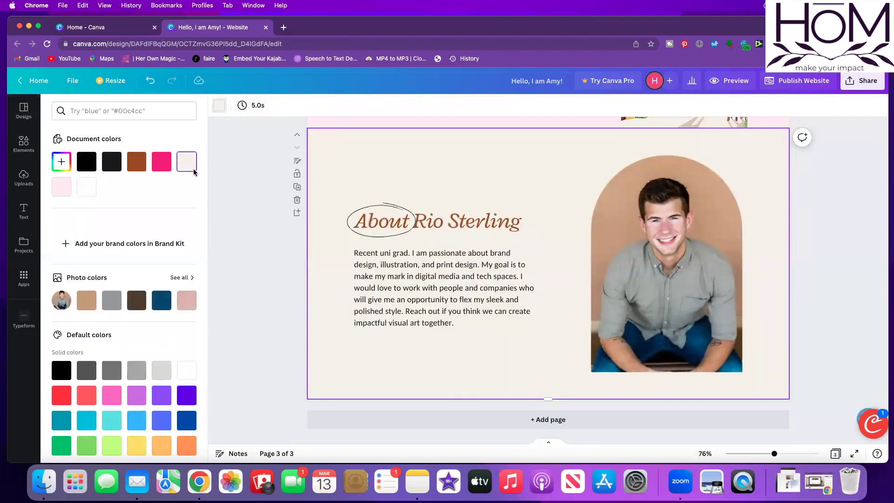
left_click(87, 187)
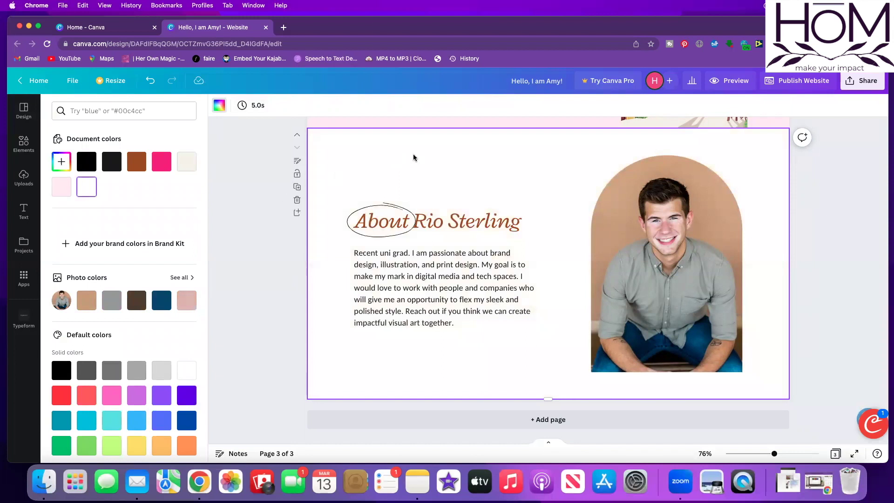
Step: Replace the template portrait on the About page with the uploaded photo of the dark-haired woman in white
left_click(717, 269)
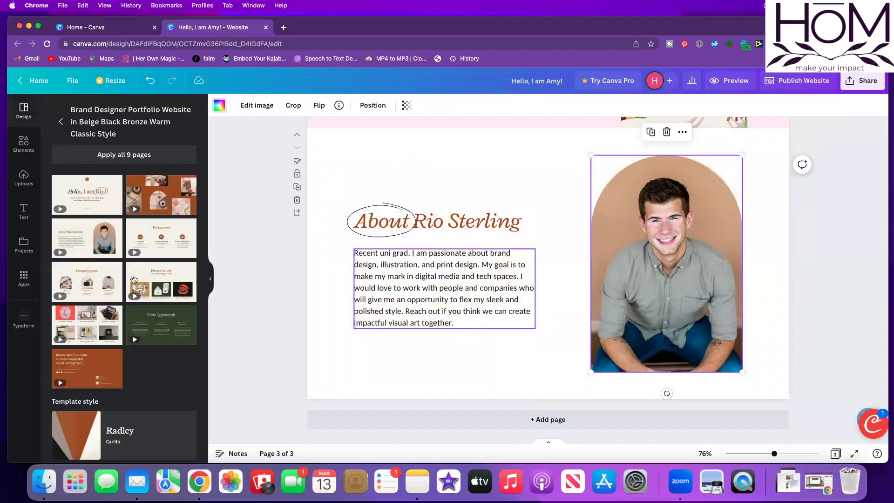
left_click(24, 178)
scroll(179, 341, "down", 5)
scroll(113, 294, "up", 10)
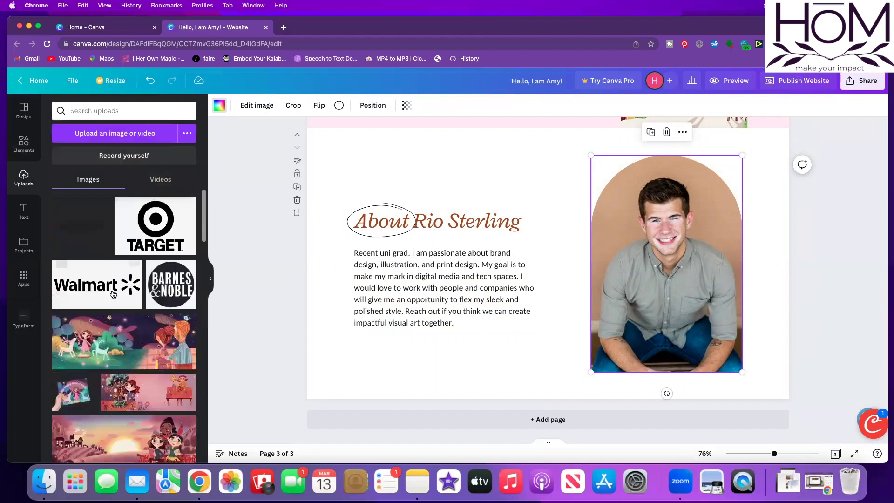
scroll(118, 305, "down", 10)
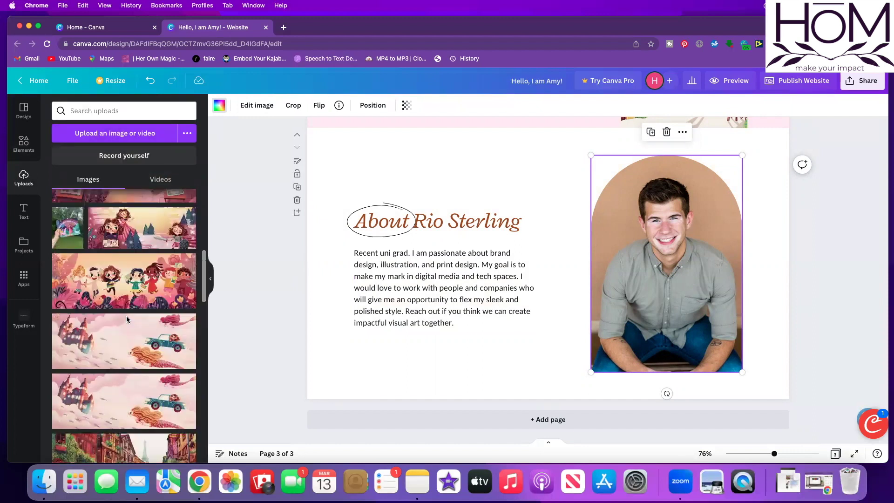
scroll(128, 319, "down", 15)
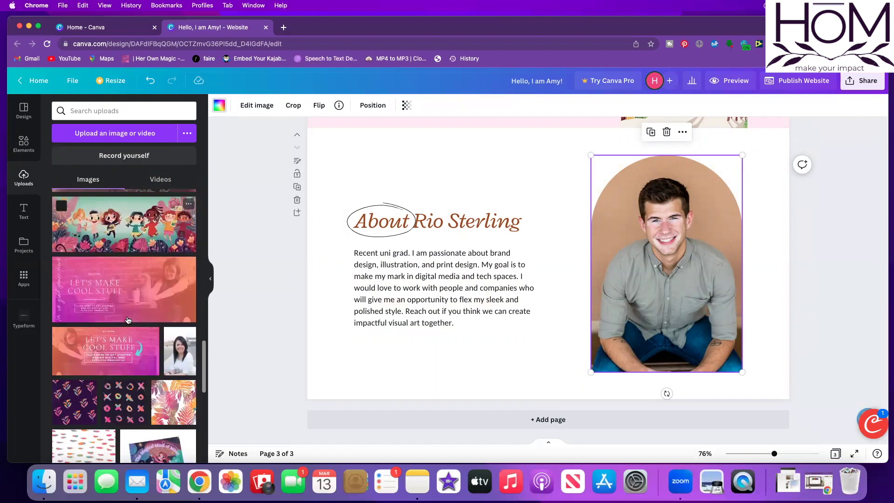
left_click_drag(187, 286, 647, 271)
Step: Change the About page's heading to "About the Author"
left_click(393, 231)
double_click(521, 216)
left_click(522, 216)
left_click_drag(521, 216, 415, 219)
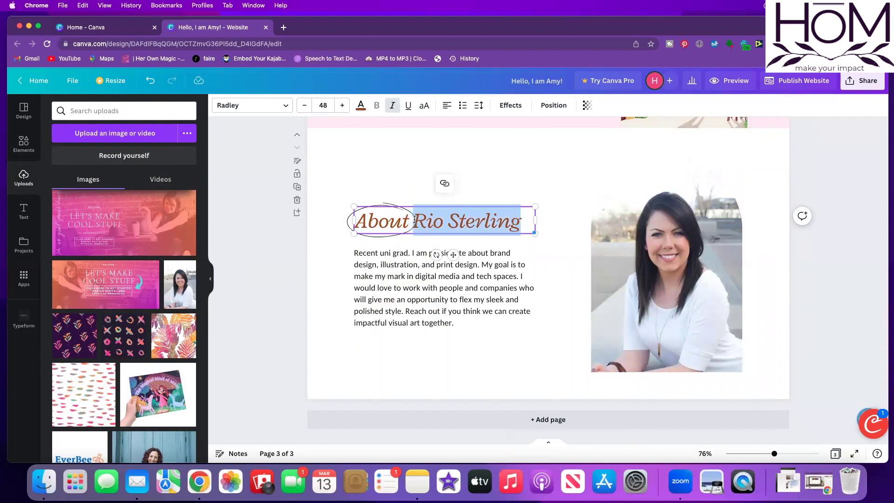
type("the Author")
left_click(379, 311)
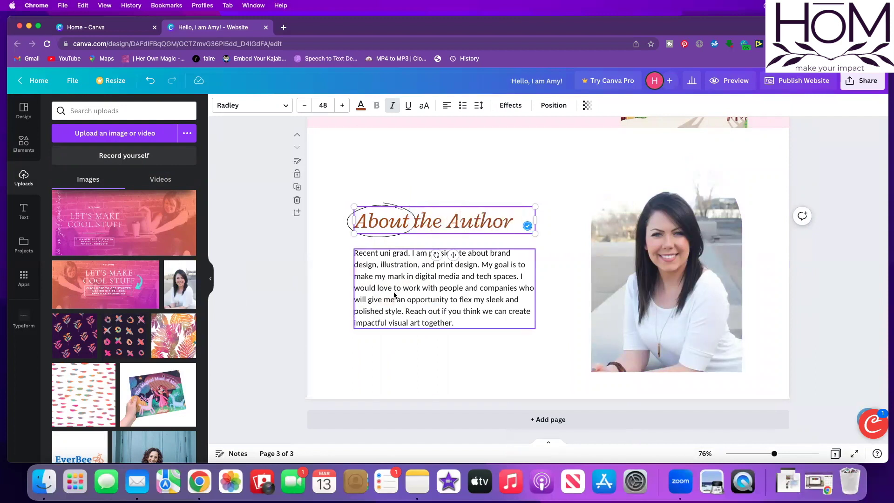
left_click(273, 280)
left_click(460, 290)
left_click_drag(354, 253, 438, 291)
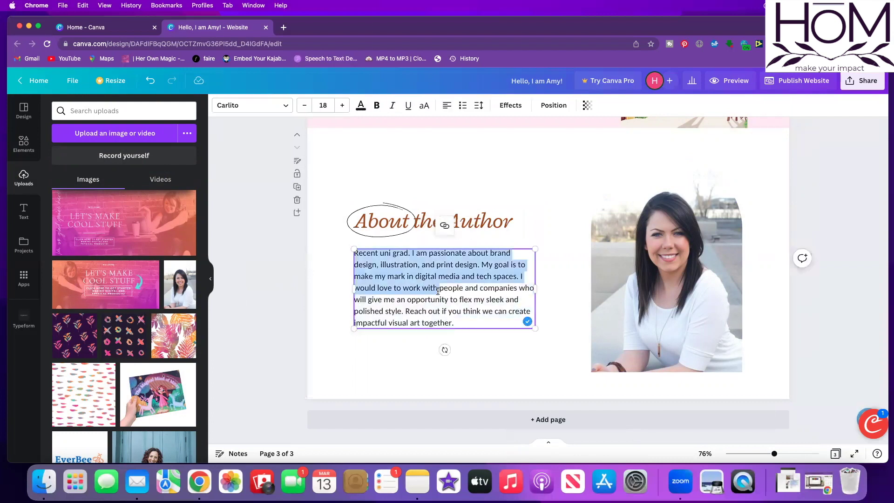
left_click(235, 281)
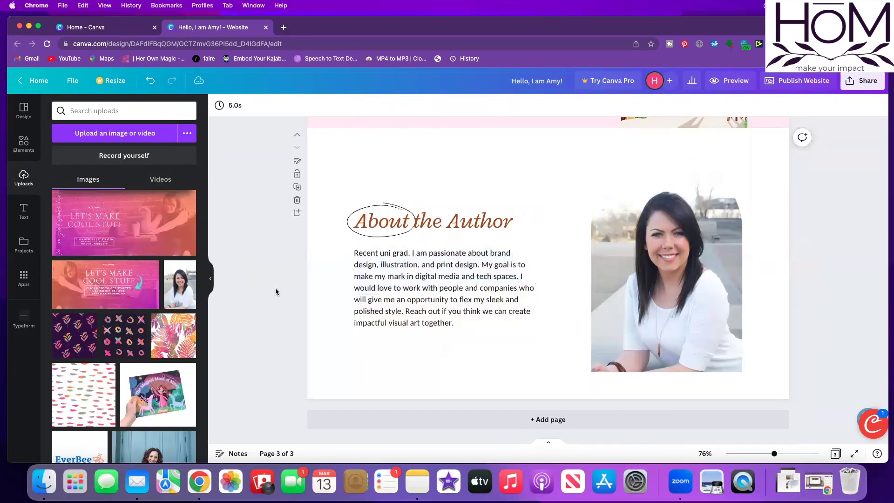
Step: Add a fourth page below the About page with the template's Design Focuses layout and a light pink background
left_click(297, 214)
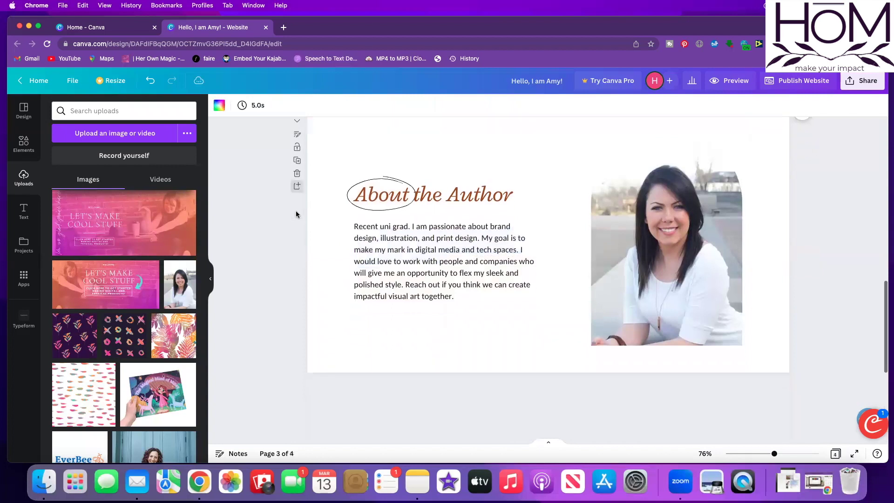
left_click(28, 114)
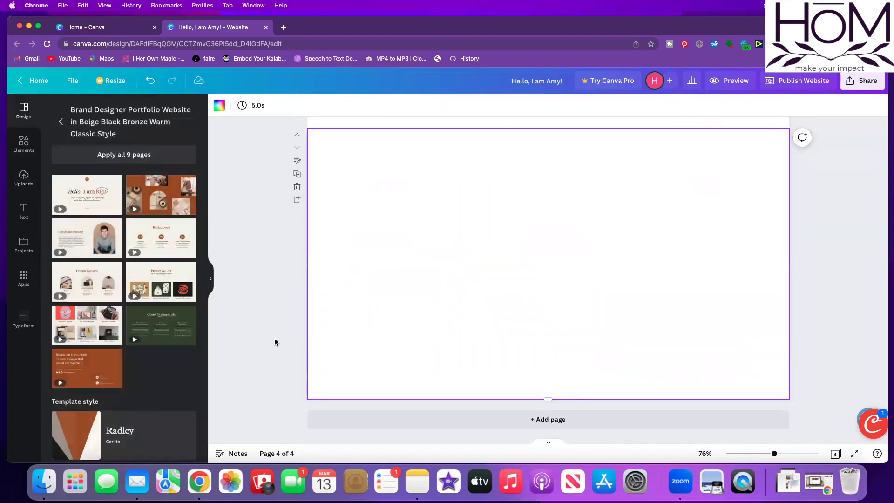
mouse_move(154, 235)
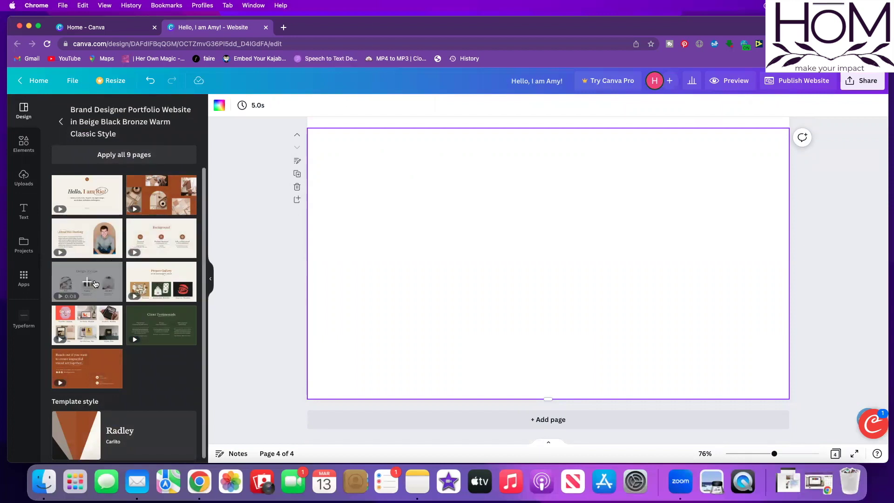
left_click(95, 284)
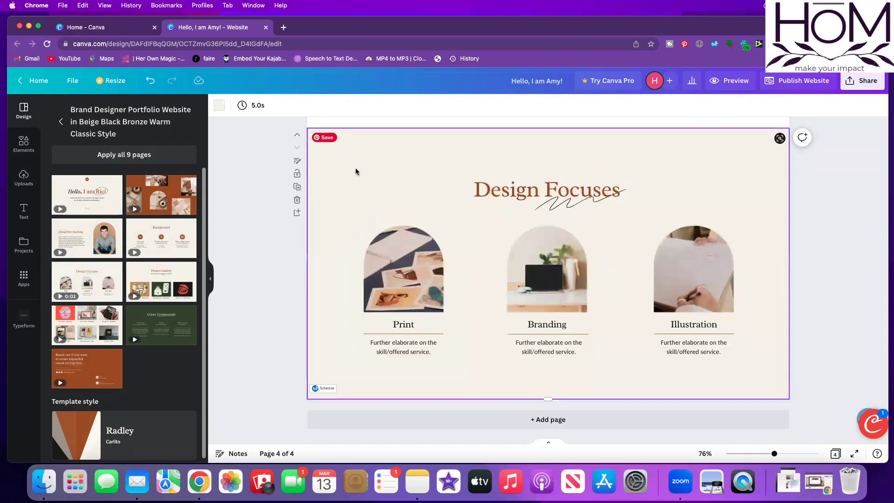
left_click(219, 105)
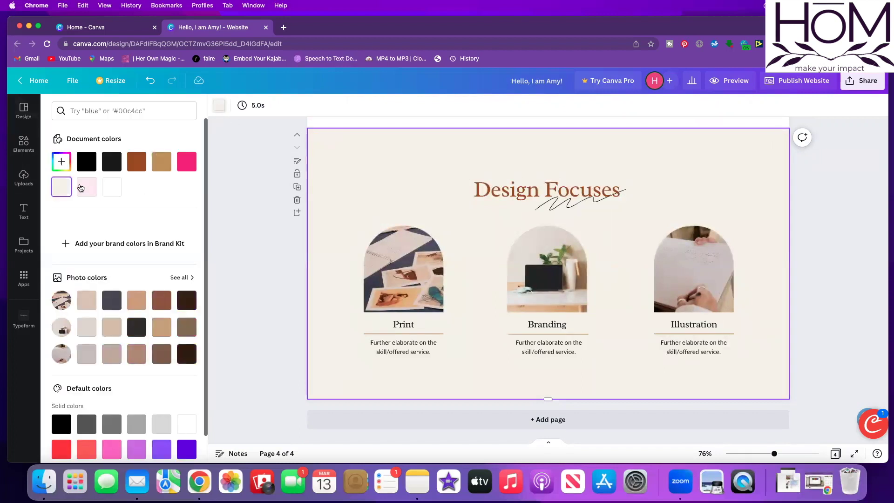
Step: Change the "Design Focuses" heading to "Reader Love" and colour it bright pink
double_click(552, 190)
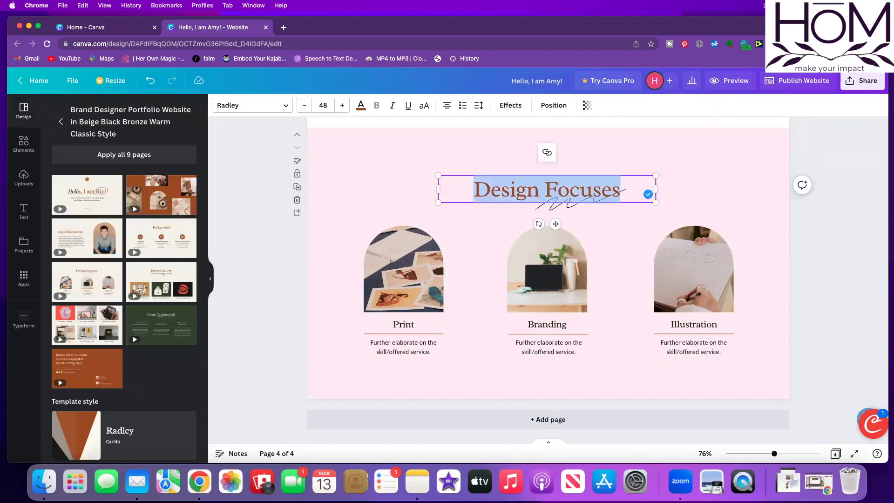
type("Reader Love")
key("Escape")
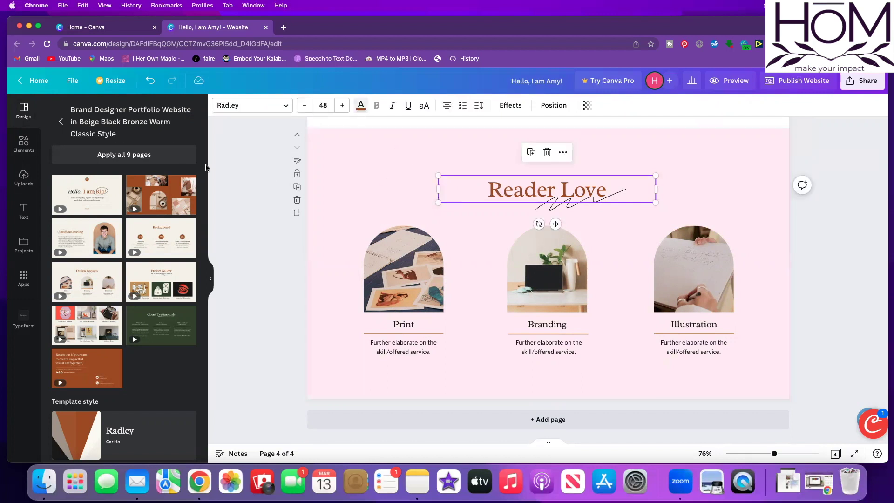
left_click(185, 163)
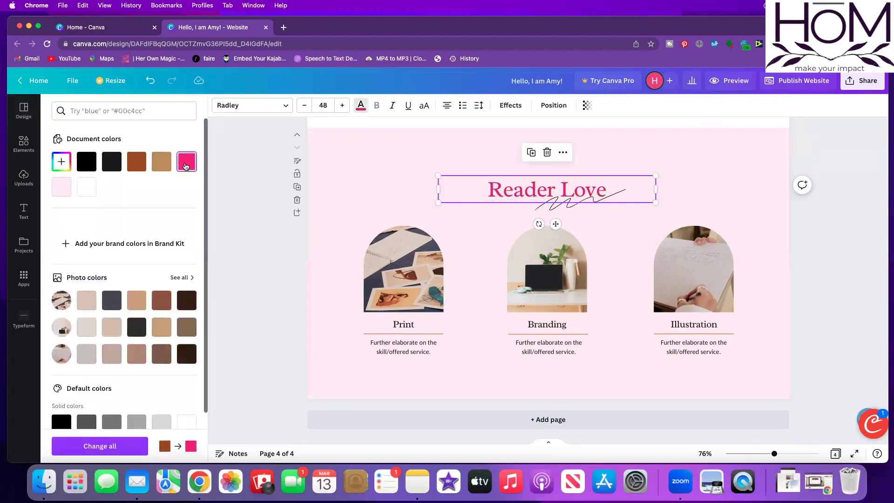
Step: Replace the three arched images with uploaded photos: the woman in green, the person in the pink-patterned sweater, and the dark-haired woman in white
left_click(422, 292)
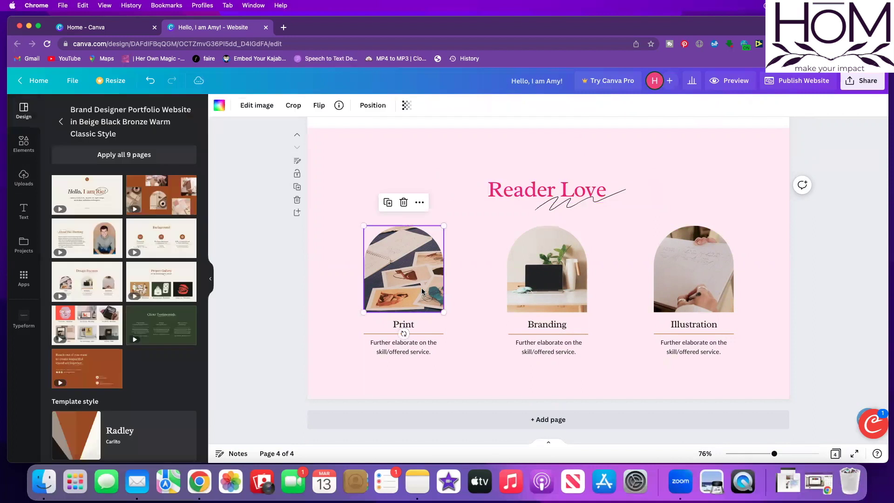
left_click(24, 178)
scroll(138, 263, "down", 5)
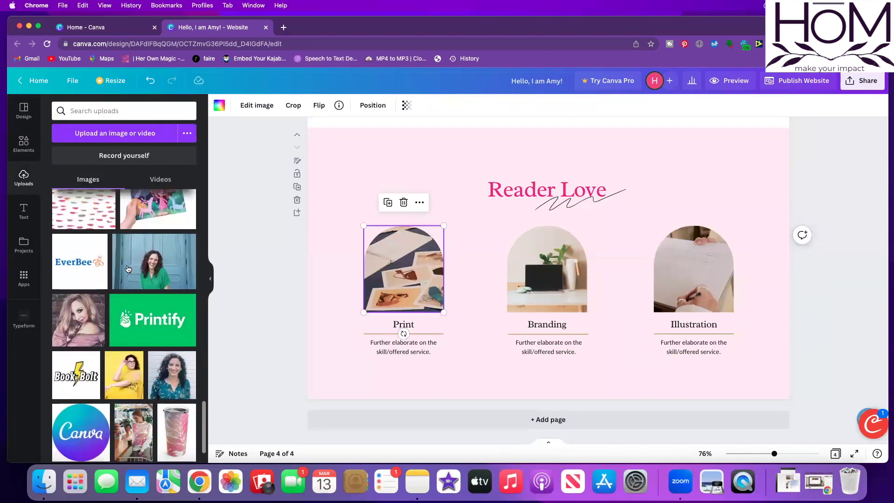
left_click_drag(122, 201, 368, 256)
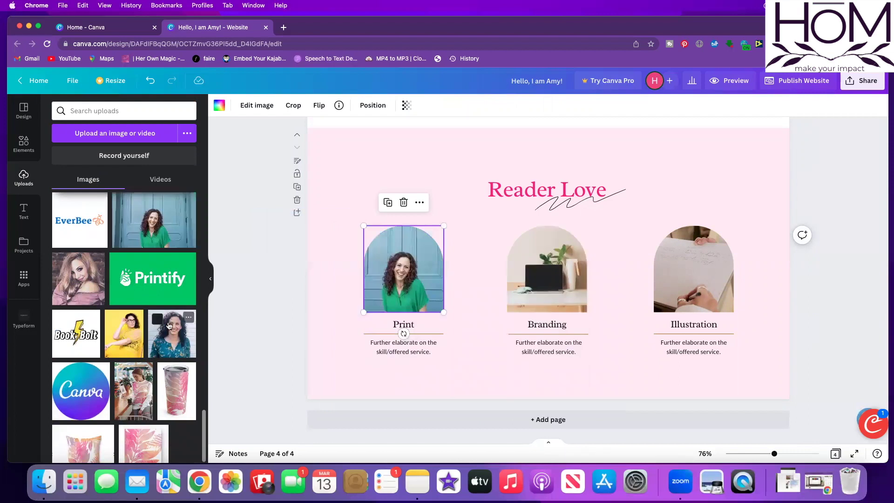
scroll(169, 326, "down", 1)
left_click_drag(134, 368, 537, 273)
scroll(113, 325, "up", 10)
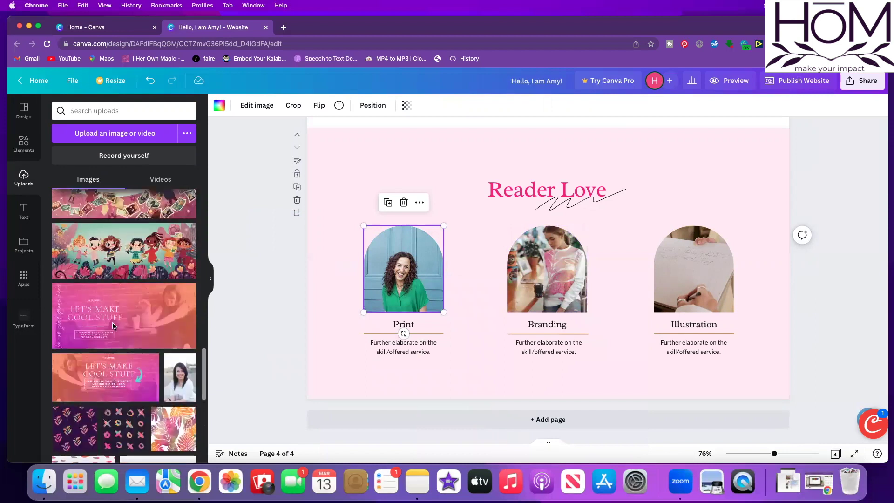
left_click_drag(179, 409, 670, 277)
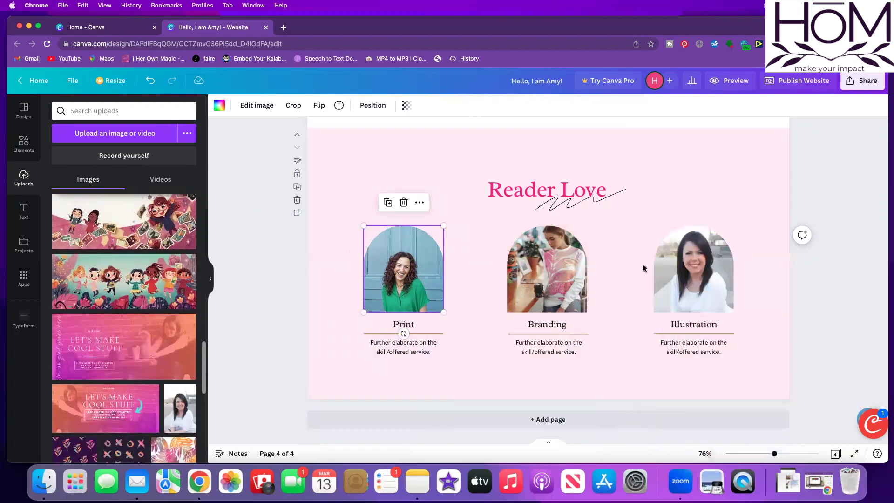
Step: Replace the Print, Branding and Illustration captions under the three photos with the readers' first names
double_click(411, 323)
type("Jen")
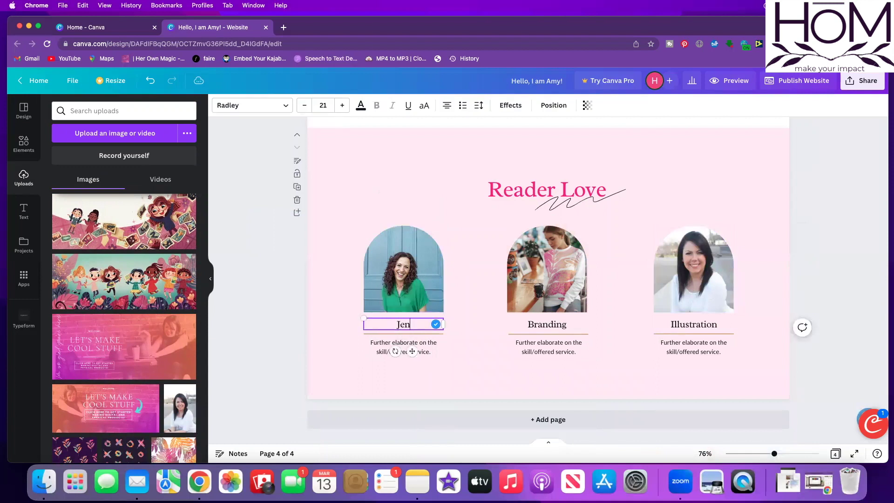
type("ny")
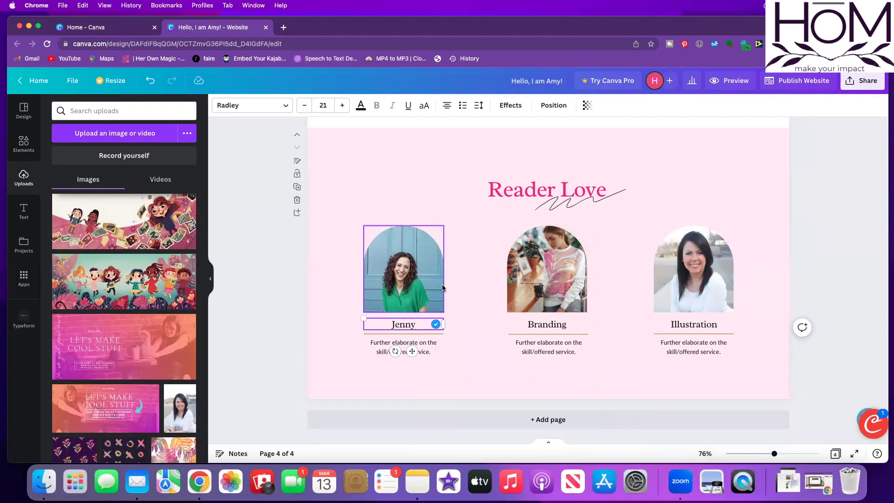
left_click(540, 326)
double_click(540, 326)
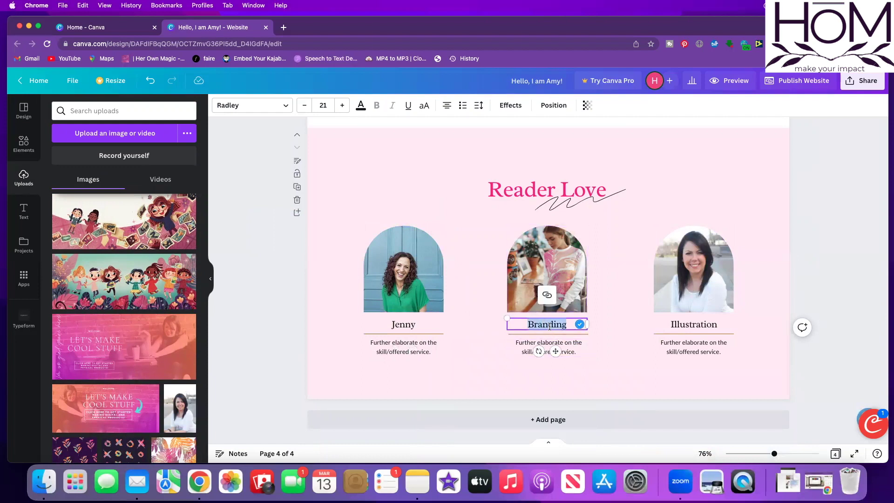
type("Betty")
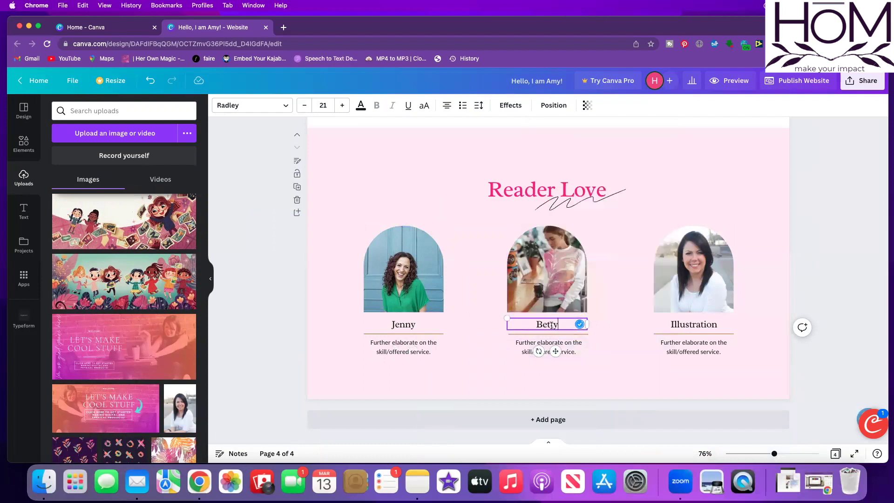
left_click(707, 324)
double_click(707, 324)
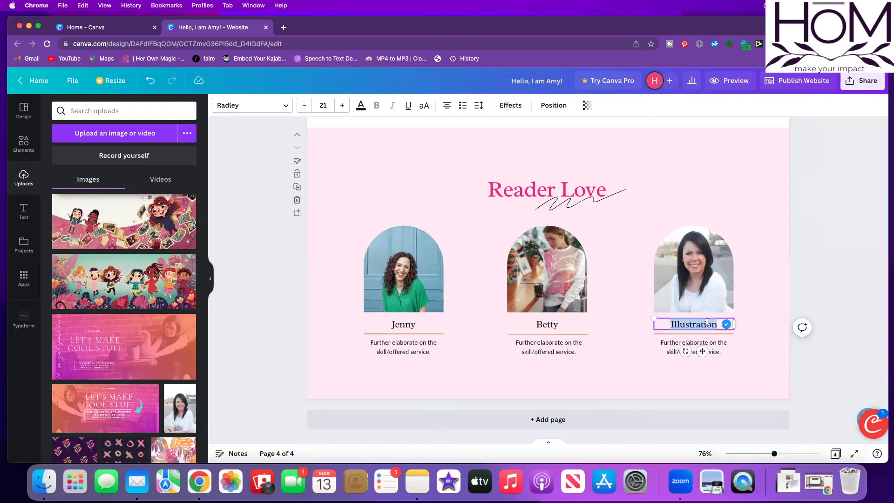
type("Bob")
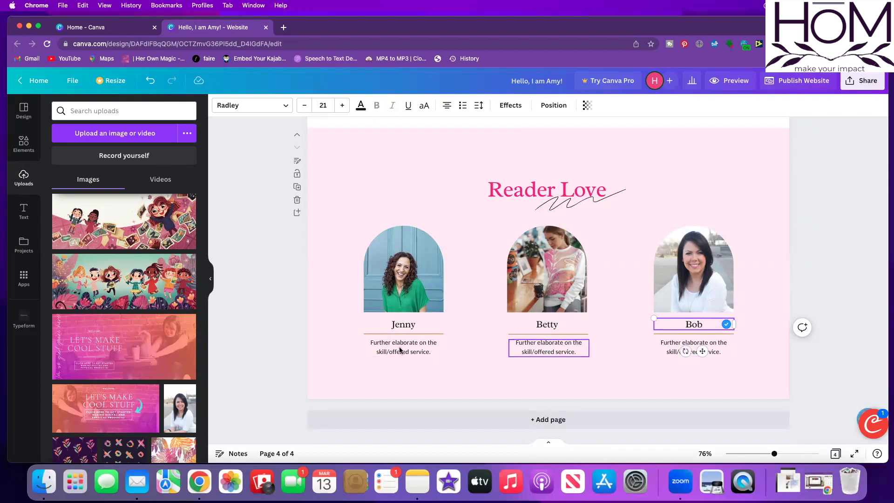
left_click(546, 385)
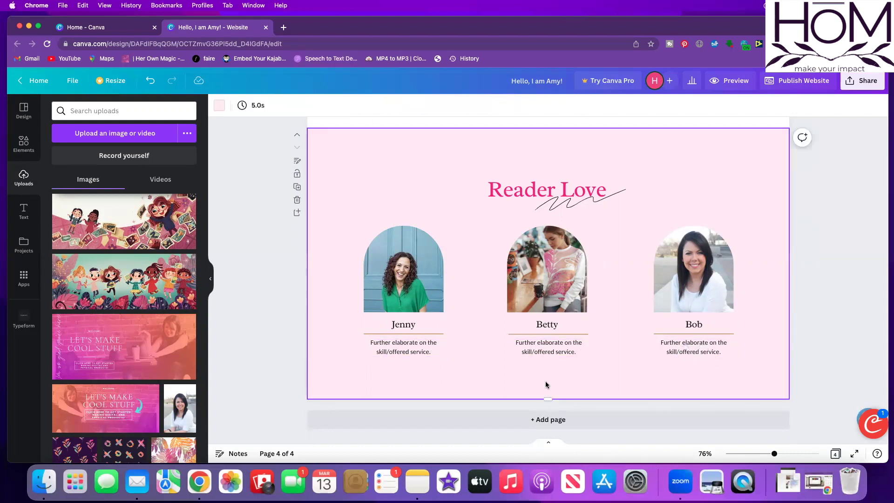
Step: Preview the website in desktop view and look through all sections from the greeting to Reader Love
scroll(543, 382, "up", 15)
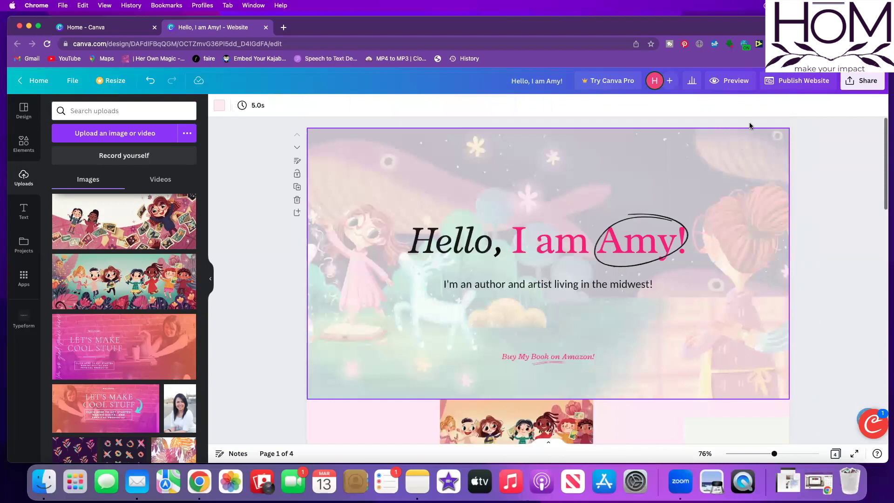
left_click(735, 82)
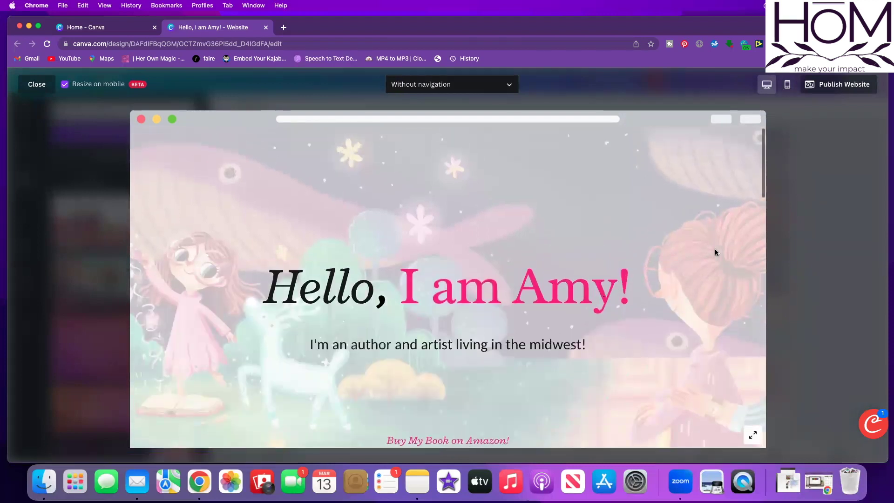
scroll(716, 252, "down", 3)
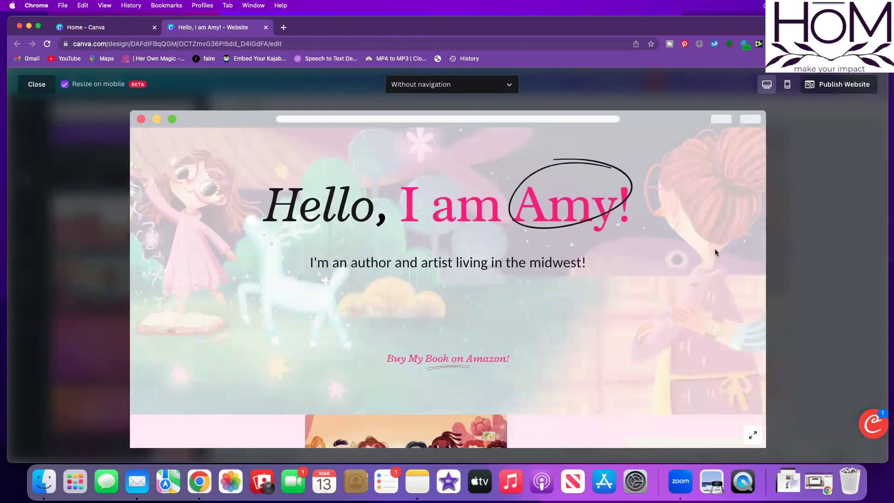
scroll(715, 252, "down", 5)
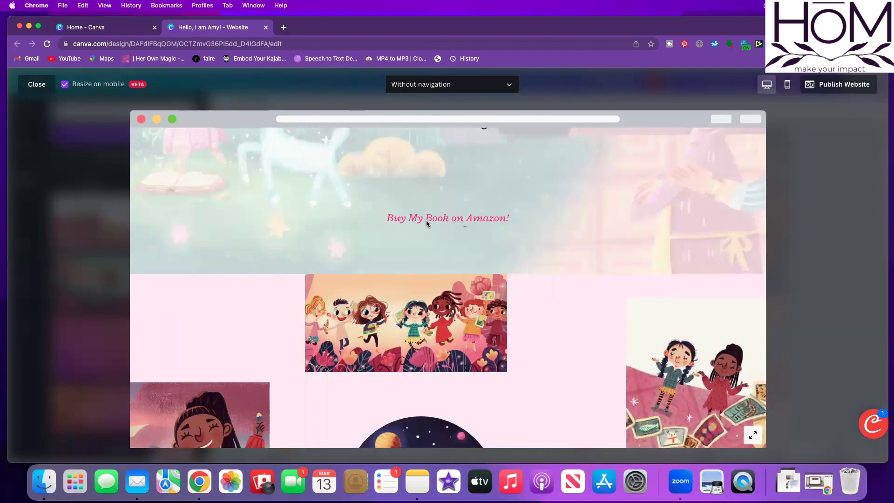
scroll(686, 241, "down", 5)
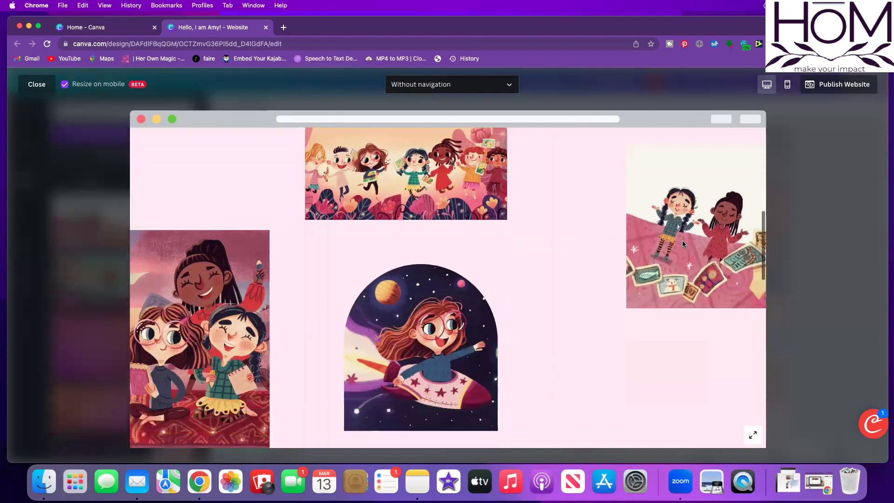
scroll(683, 240, "down", 5)
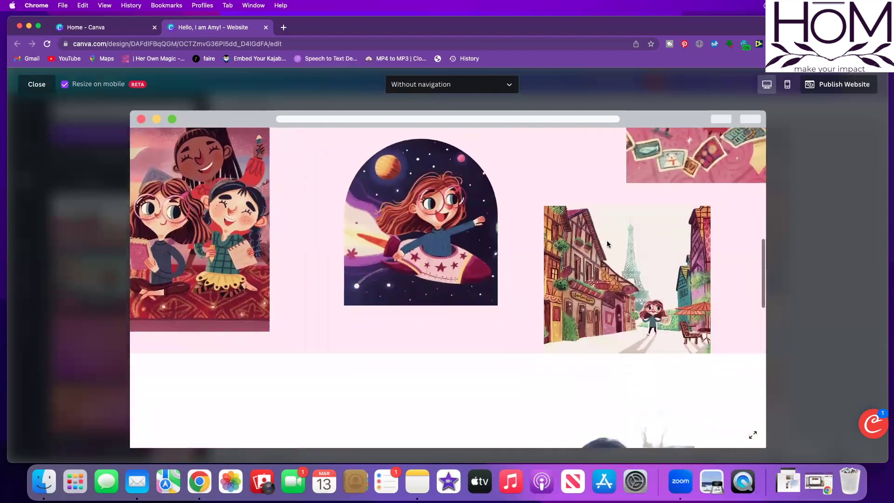
scroll(607, 243, "down", 6)
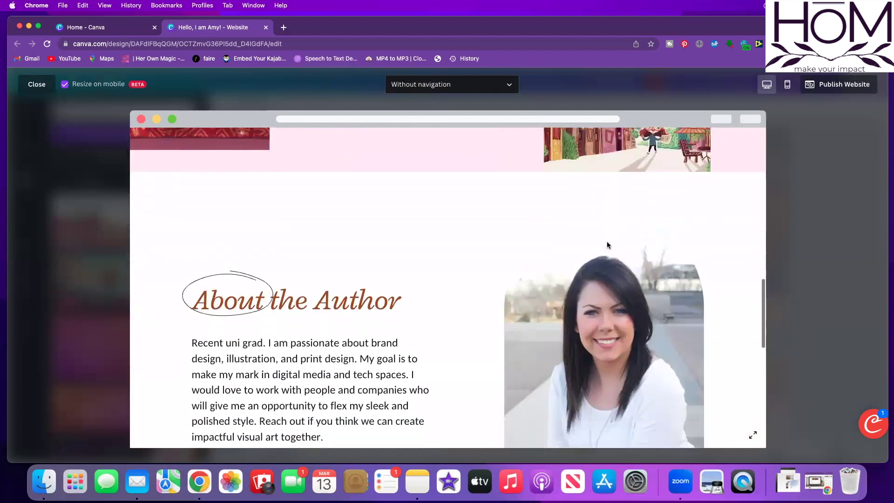
scroll(607, 243, "down", 3)
scroll(501, 275, "down", 7)
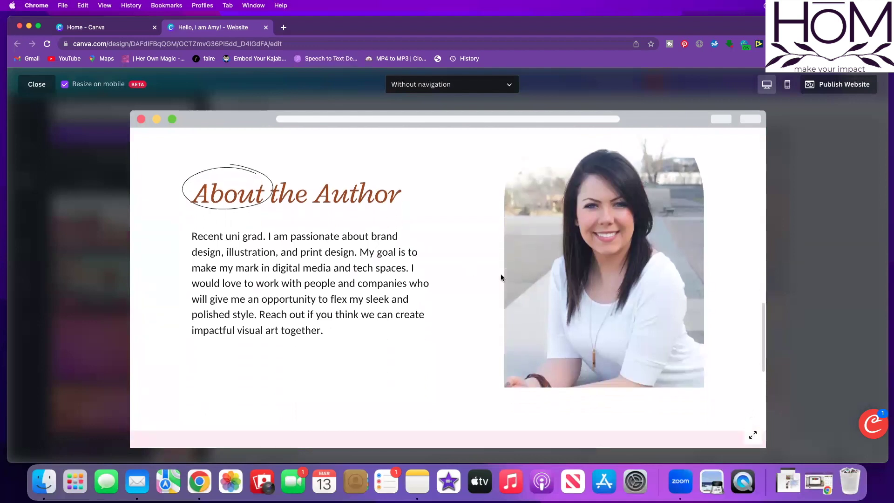
scroll(501, 275, "down", 5)
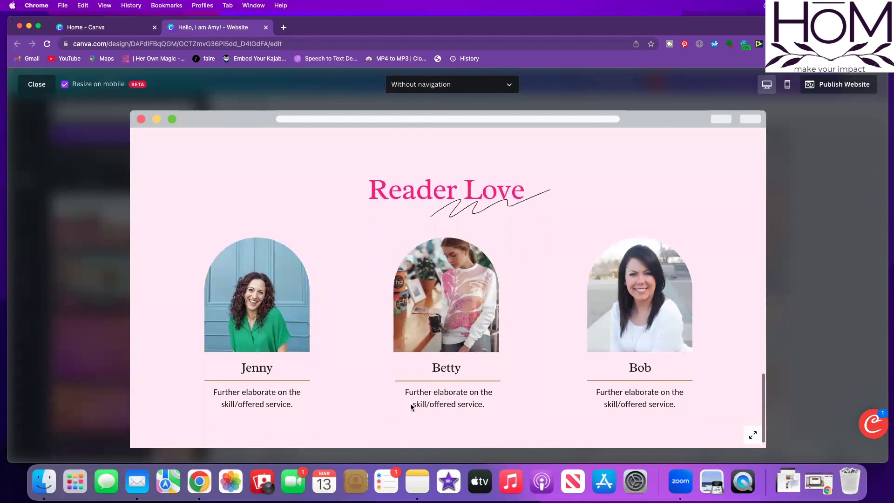
scroll(551, 380, "down", 1)
scroll(551, 381, "up", 15)
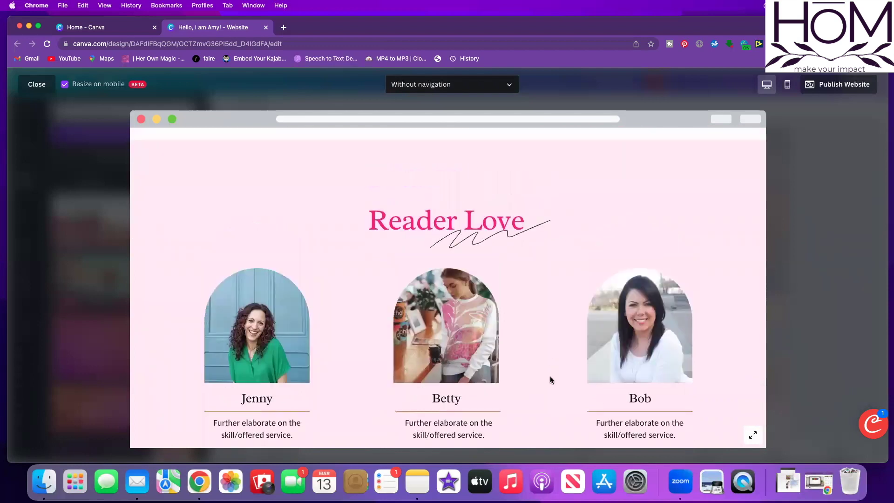
scroll(550, 380, "up", 10)
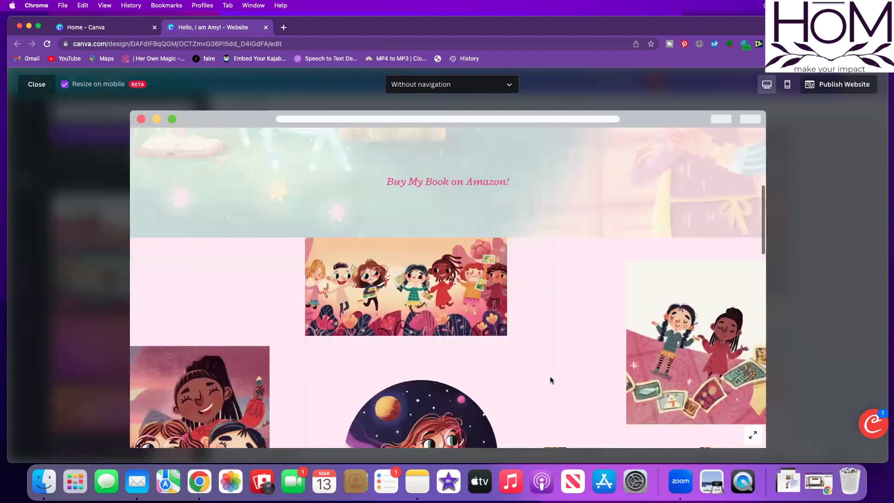
Step: Preview the website in mobile view, look through the sections from the greeting to Reader Love, and return to the editor
left_click(787, 85)
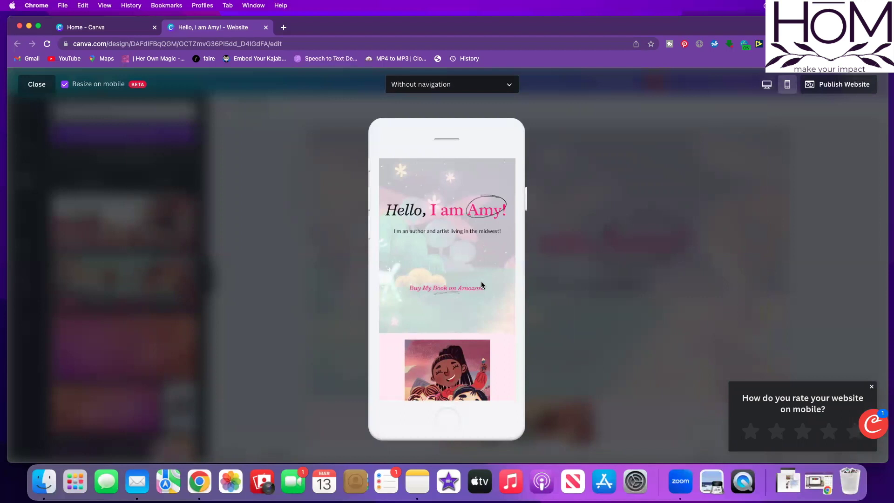
scroll(482, 228, "down", 1)
scroll(476, 246, "down", 5)
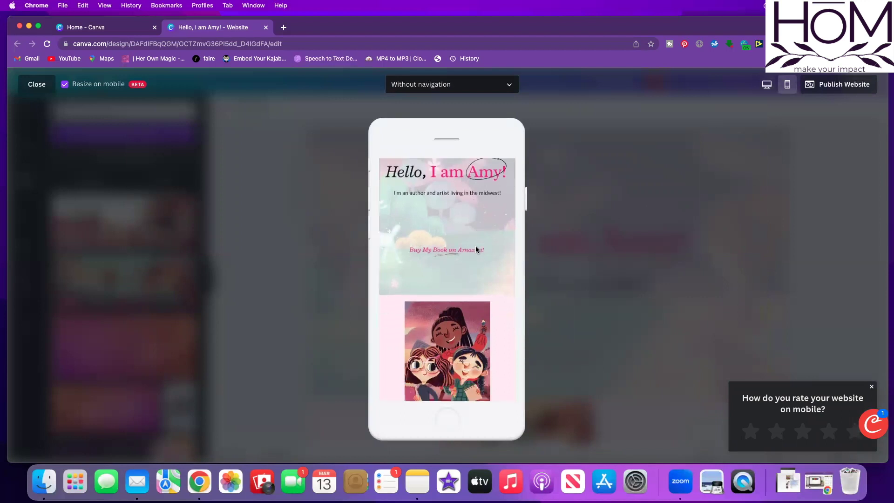
scroll(476, 247, "down", 5)
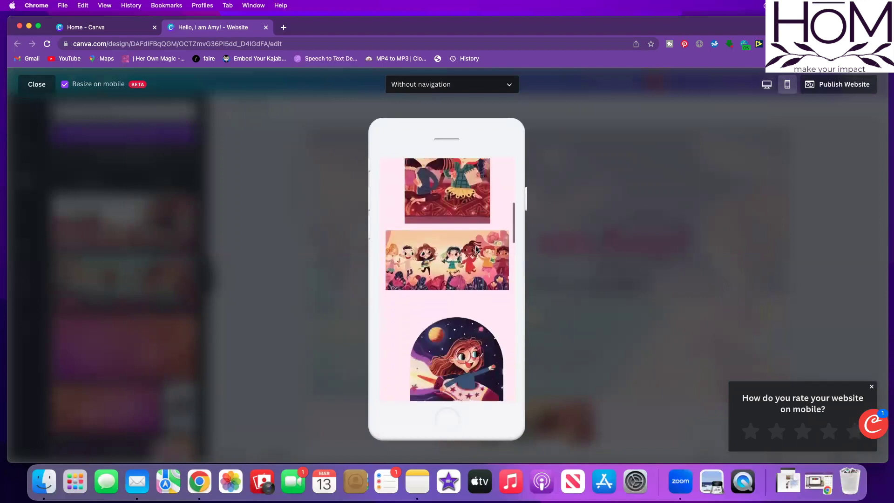
scroll(476, 249, "down", 5)
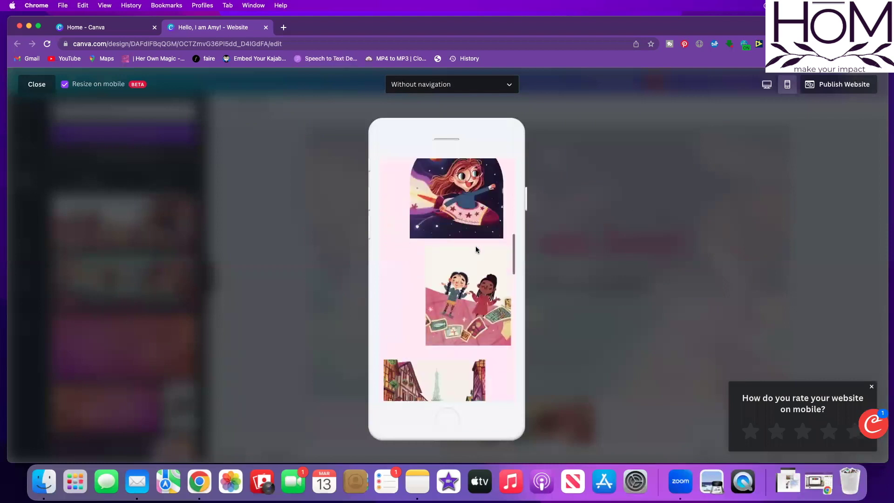
scroll(476, 249, "down", 5)
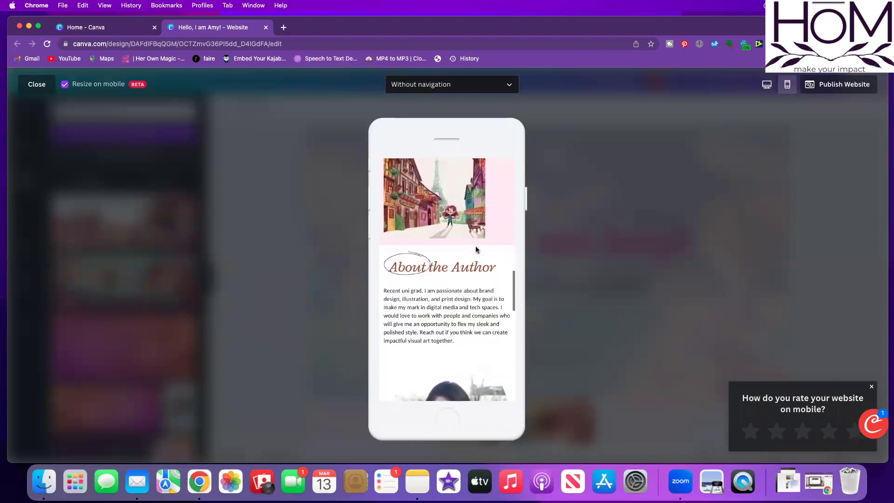
scroll(476, 249, "down", 5)
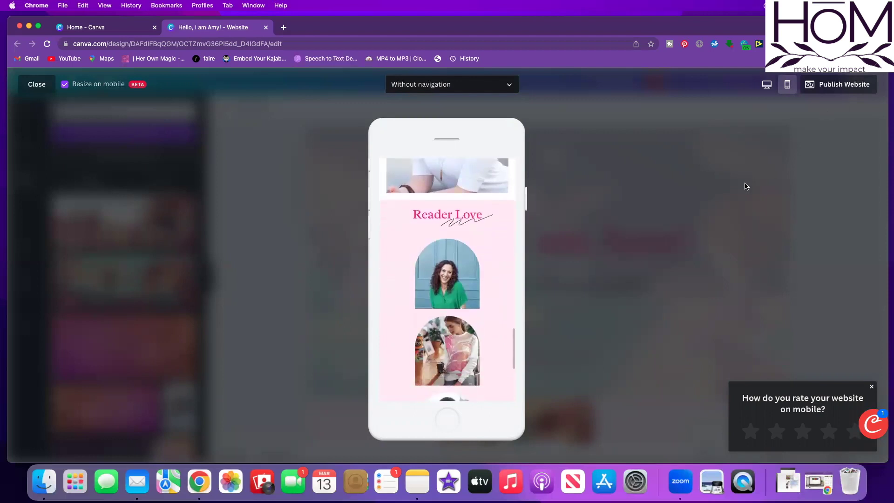
left_click(37, 85)
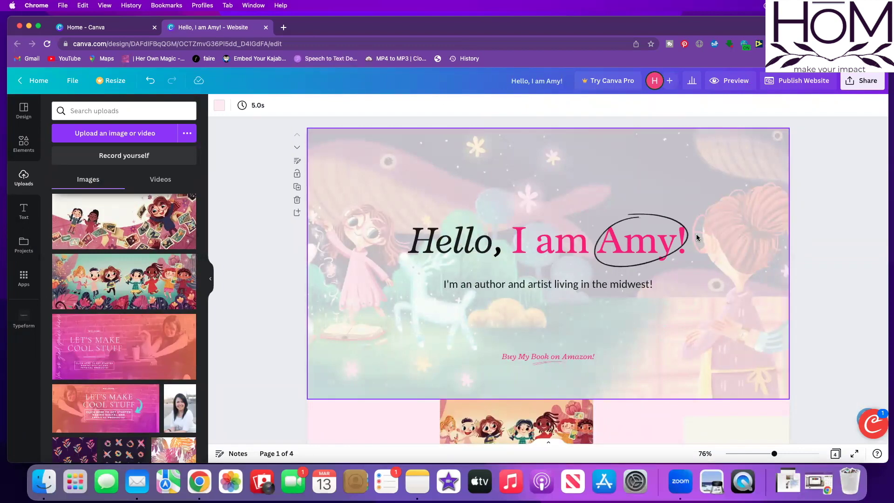
Step: Delete the "Buy My Book on Amazon!" text and the scribbled underline beneath it from the greeting page
scroll(724, 241, "down", 3)
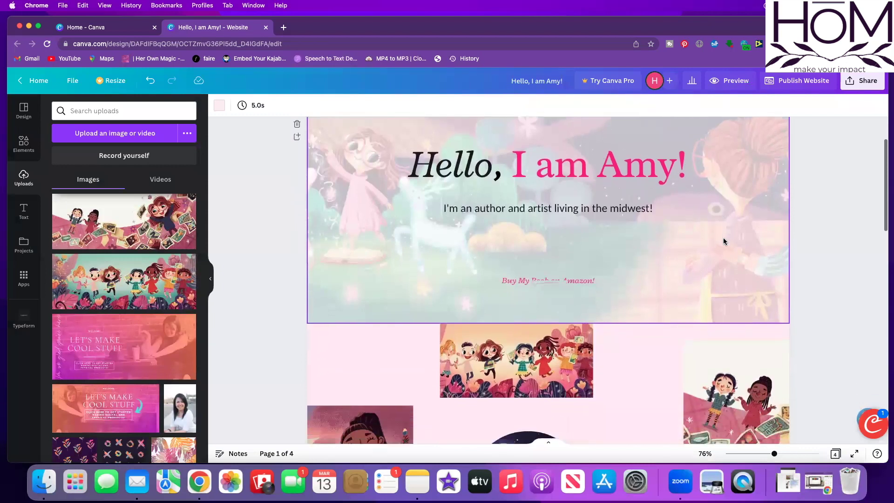
scroll(723, 240, "down", 5)
scroll(522, 135, "up", 1)
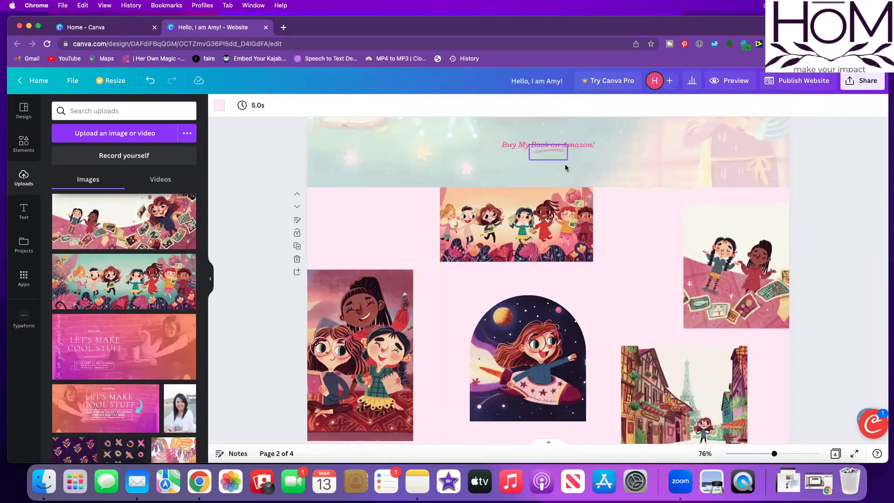
scroll(565, 164, "up", 2)
left_click(546, 206)
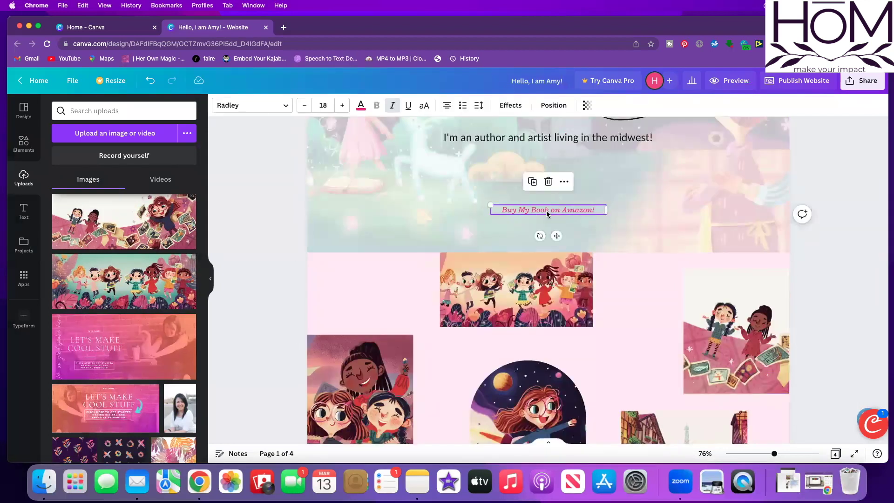
key("Delete")
key("Delete")
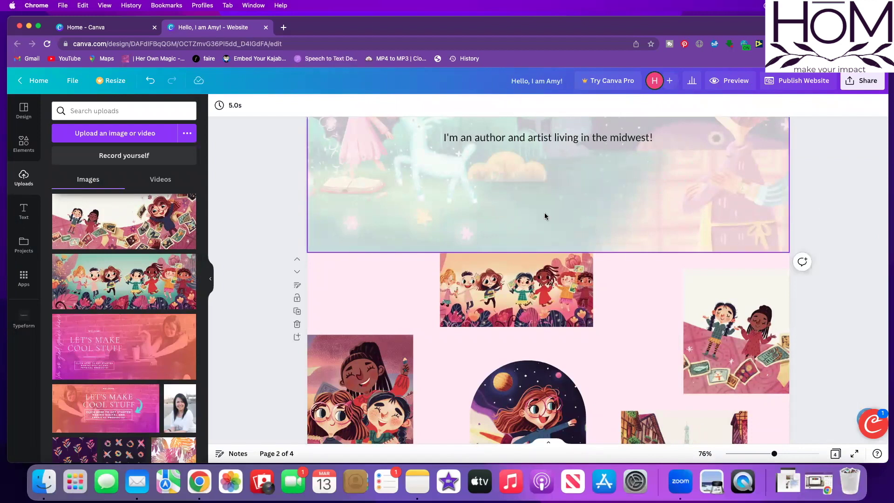
Step: Add a page after the greeting using the template's "Reach out" contact layout, and delete its phone and email details
scroll(531, 215, "down", 1)
scroll(511, 201, "up", 4)
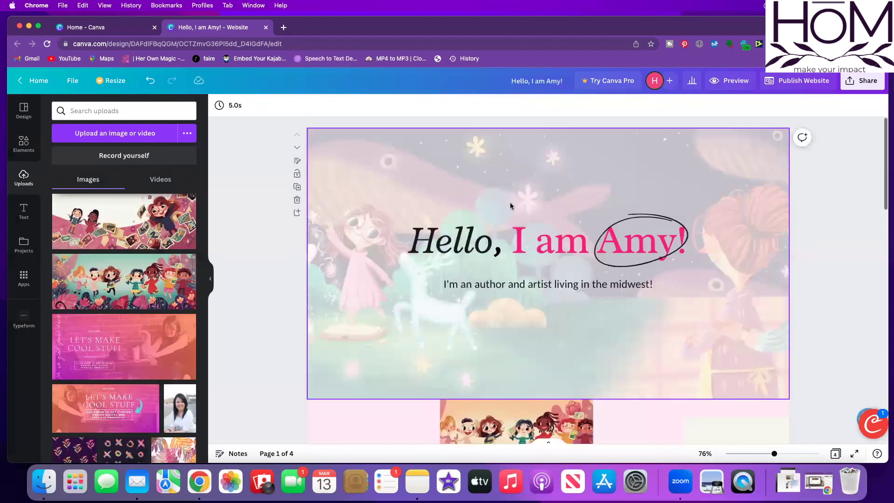
left_click(298, 214)
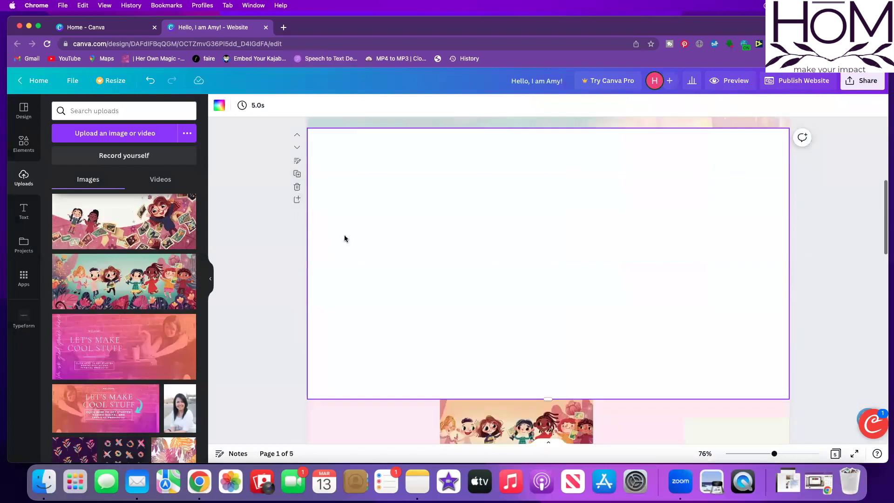
left_click(24, 111)
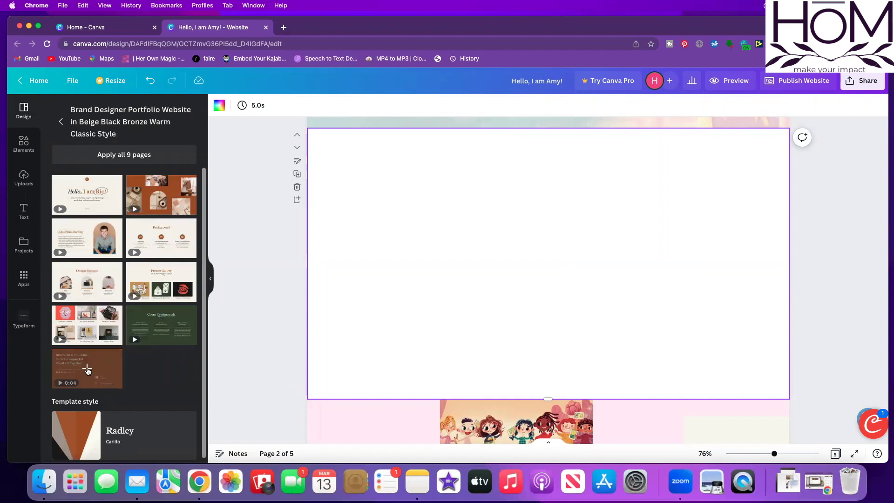
left_click(88, 370)
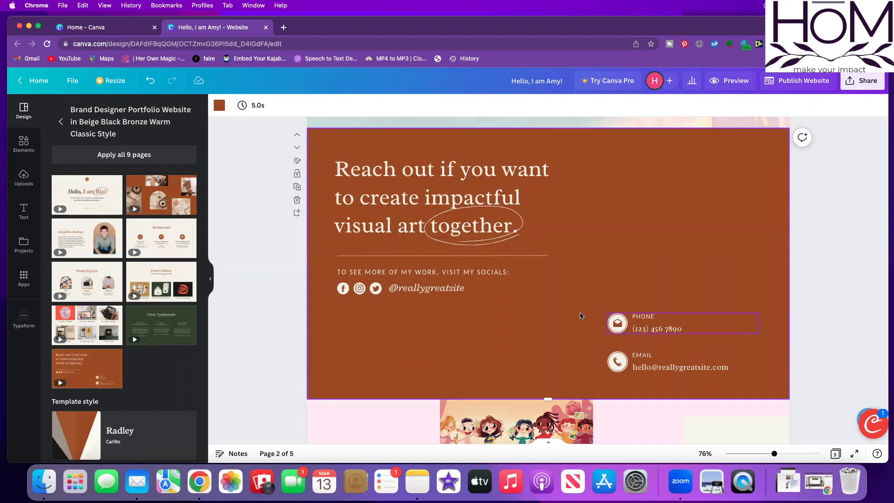
left_click_drag(627, 315, 697, 381)
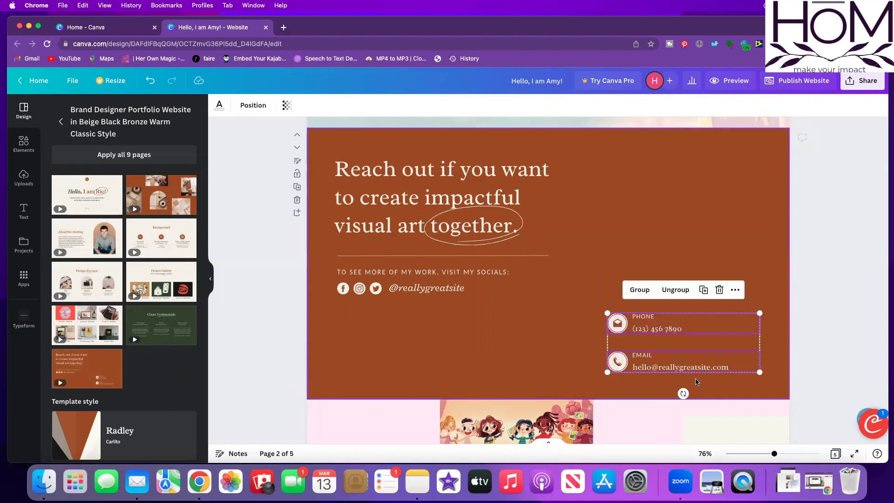
key("Delete")
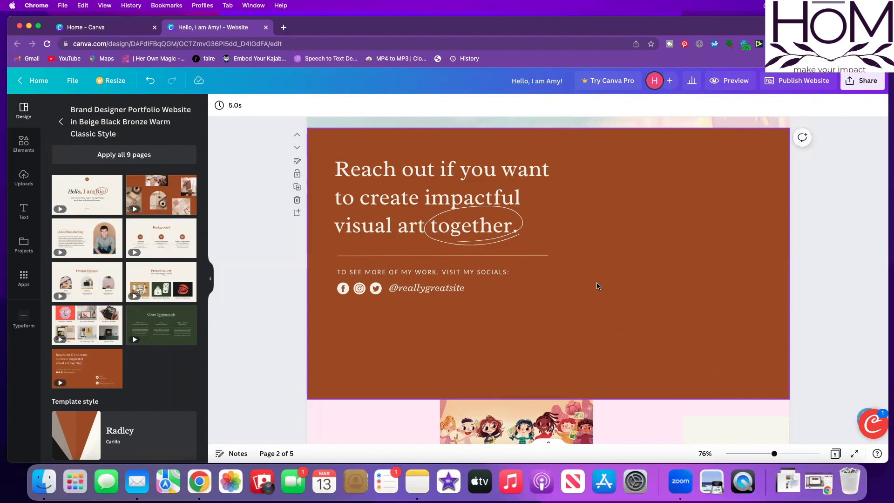
Step: Replace the contact page's heading with "Grab your copy now! Wohoo!" on two lines and move the hand-drawn circle around "Wohoo!"
left_click(397, 189)
left_click(397, 188)
type("G")
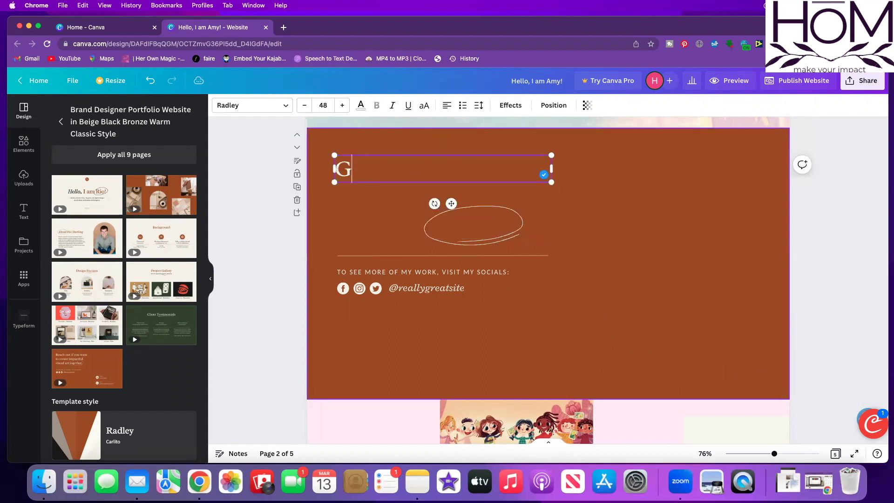
type("rab your copy now!")
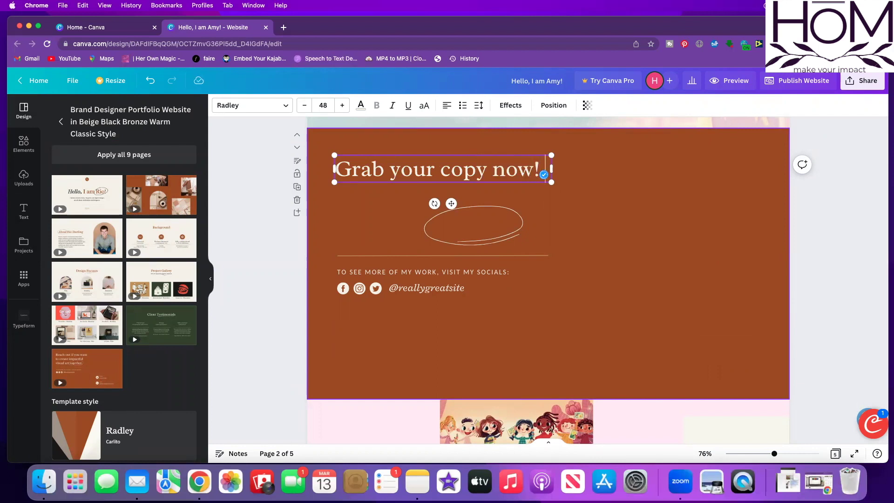
key("Return")
type("Wohoo!")
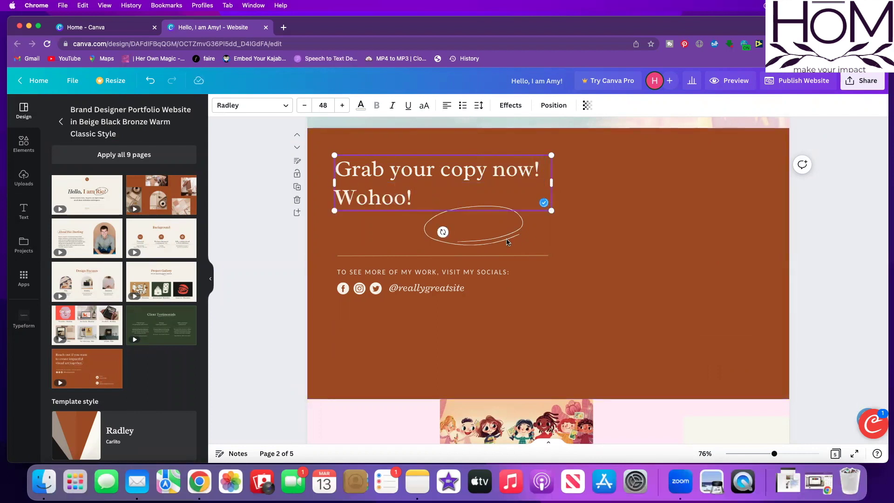
mouse_move(482, 228)
left_mouse_down()
mouse_move(449, 208)
mouse_move(371, 198)
left_mouse_up()
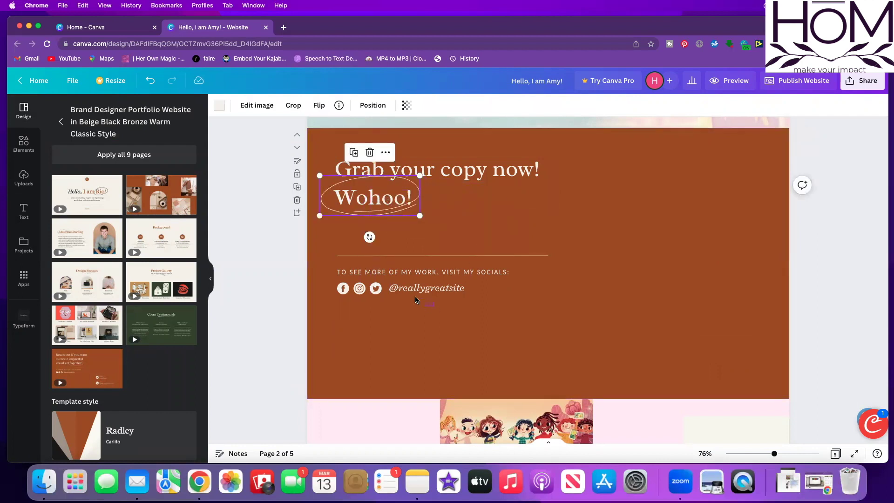
Step: Move the divider line, socials text, social icons and handle up closer beneath the heading
left_click(354, 256)
left_click_drag(384, 272, 383, 238)
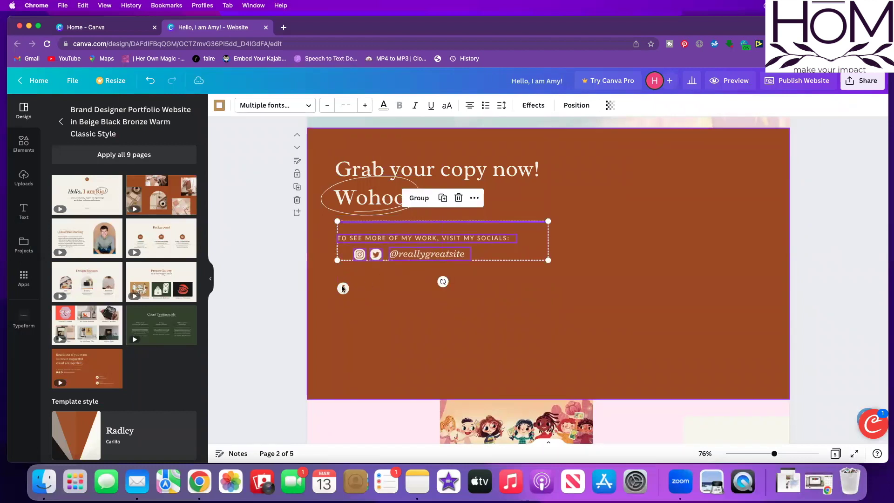
left_click_drag(343, 289, 338, 251)
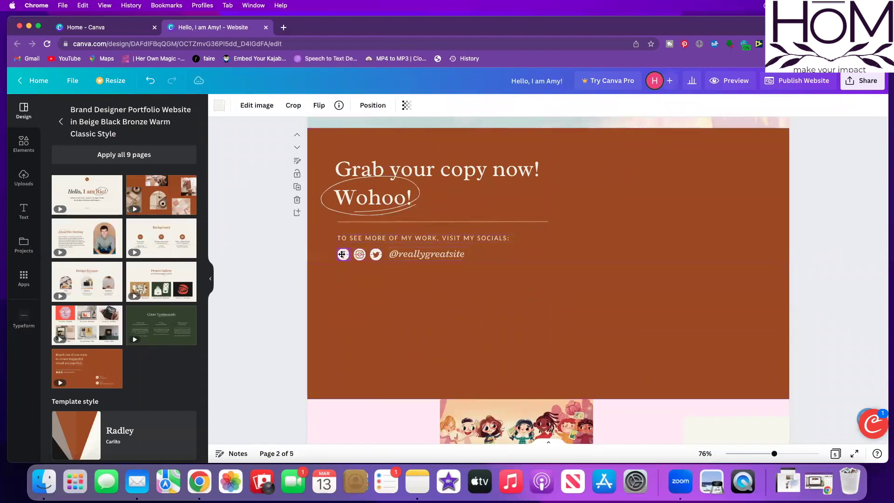
left_click(399, 315)
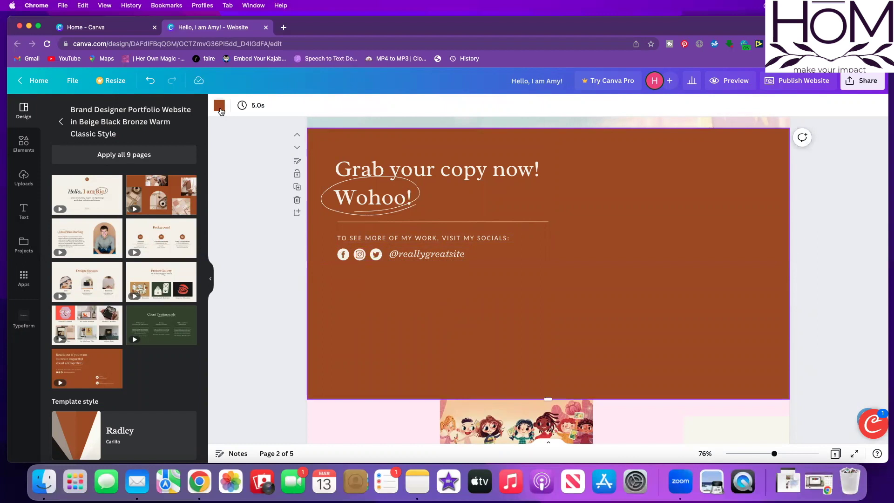
Step: Try light pink, bright pink and near-black as the background colour of the "Grab your copy now!" page
left_click(220, 106)
left_click(86, 188)
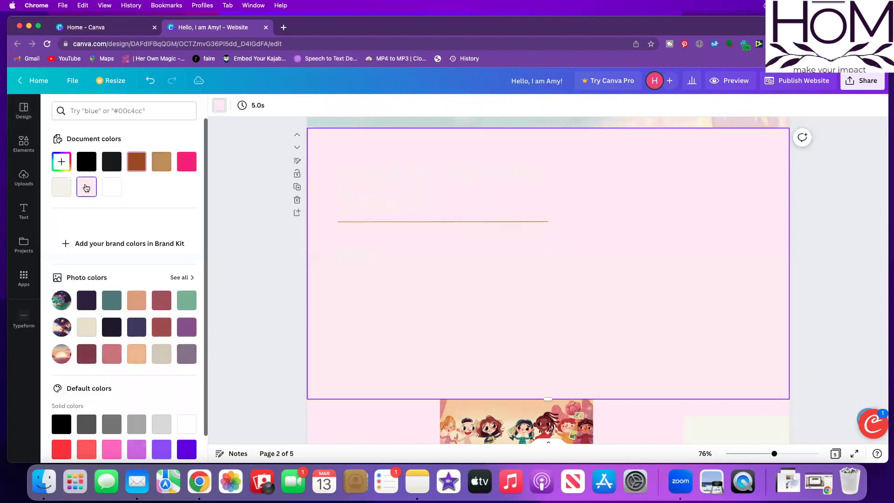
left_click(115, 163)
left_click(186, 162)
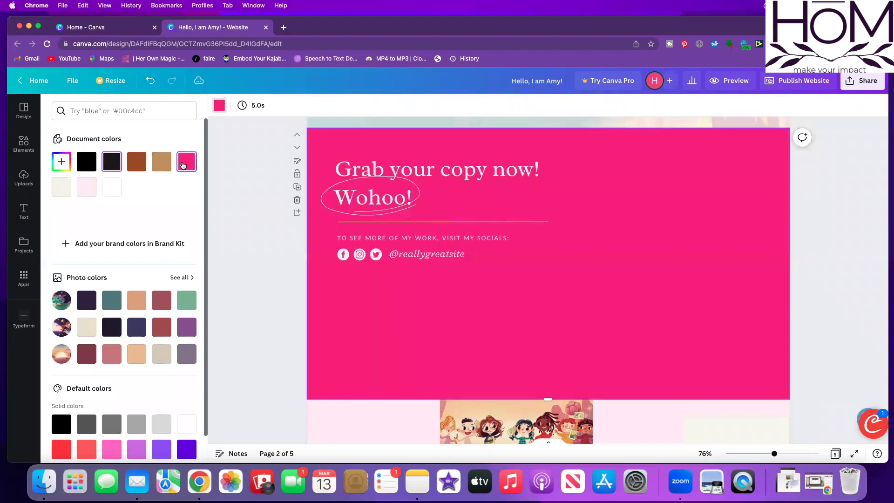
left_click(108, 166)
scroll(216, 213, "up", 5)
scroll(215, 213, "down", 3)
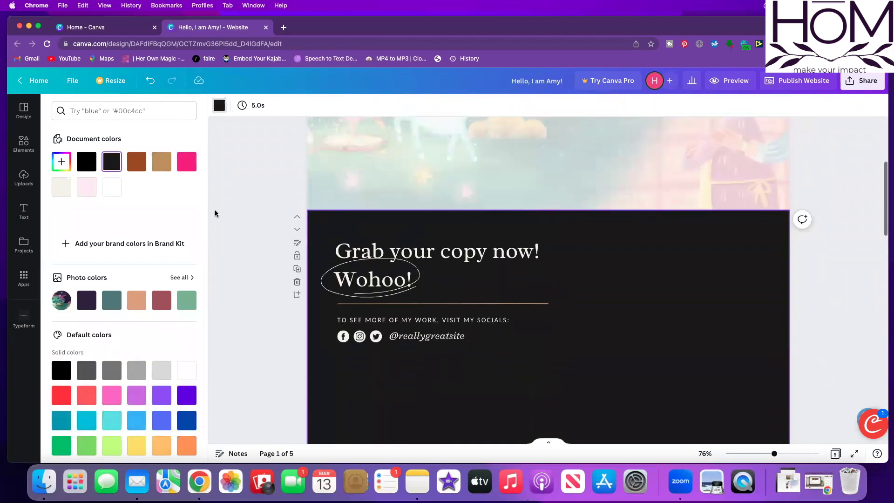
scroll(216, 213, "down", 3)
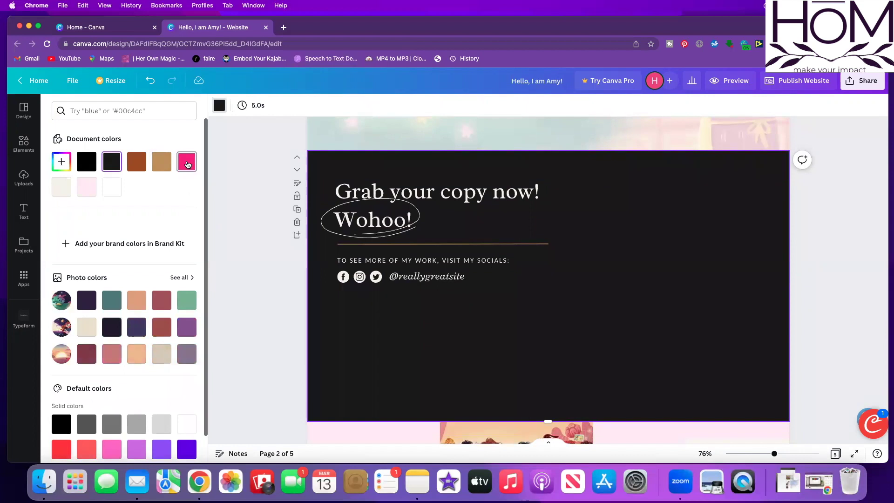
Step: Set the background of the "Grab your copy now!" page to a custom dark pink, #C20957, based on the bright pink
left_click(187, 164)
scroll(256, 239, "up", 1)
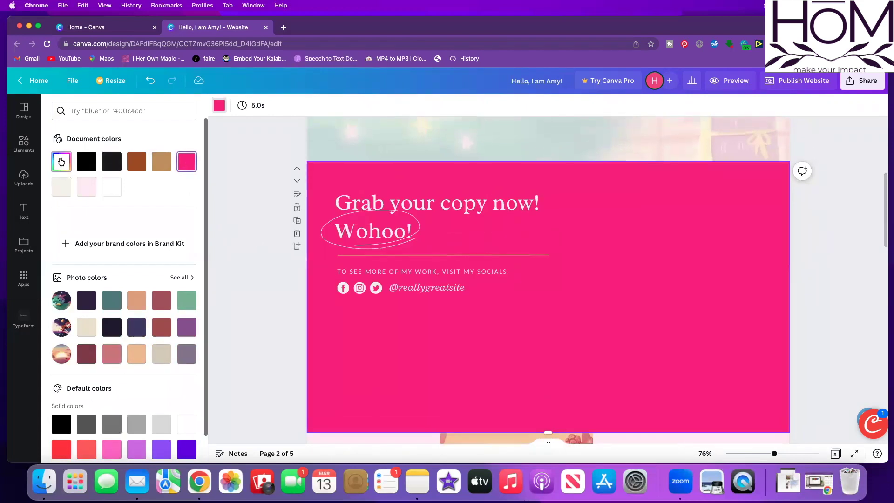
left_click(61, 162)
left_click_drag(171, 185, 183, 195)
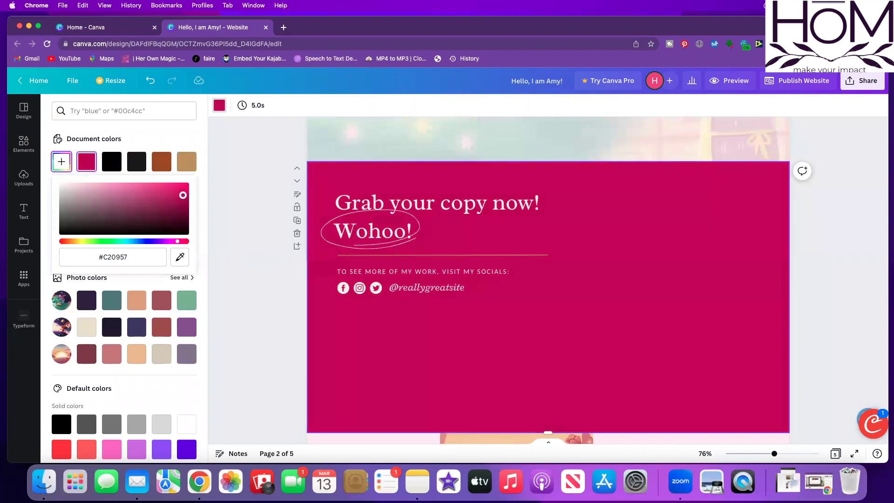
Step: Colour all the text on the "Grab your copy now!" page white
left_click(254, 277)
left_click_drag(488, 321, 354, 192)
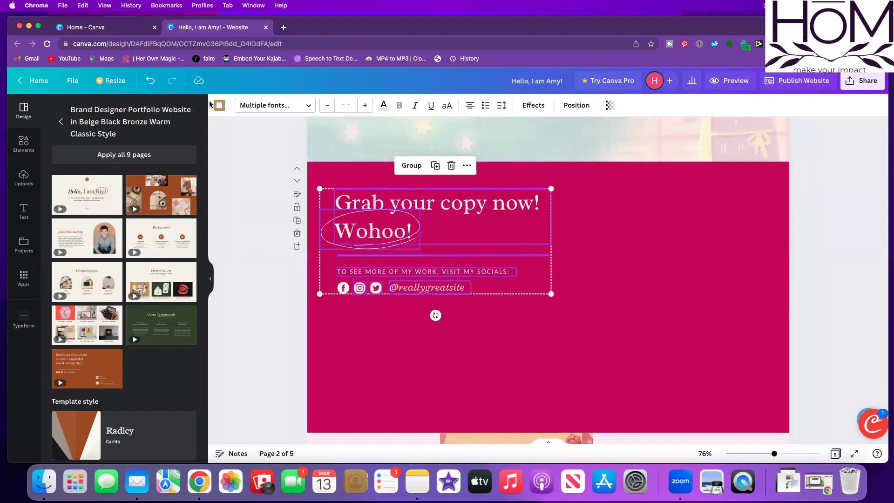
left_click(384, 107)
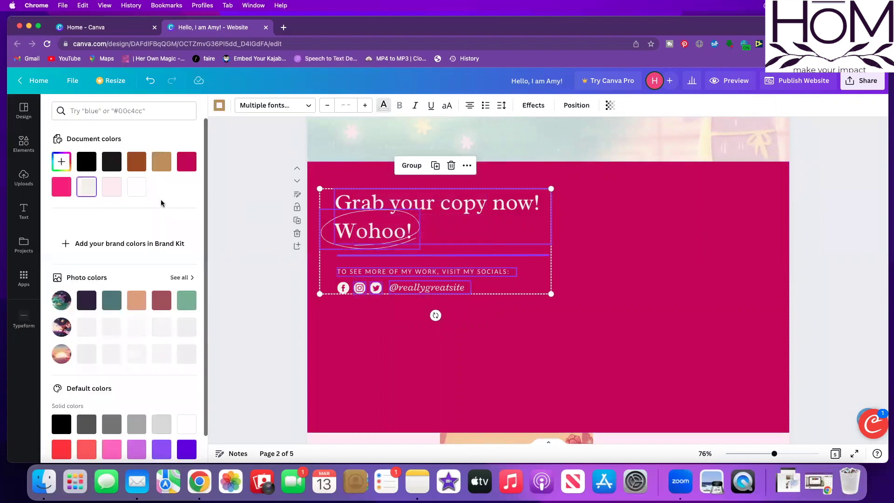
left_click(137, 188)
key("Escape")
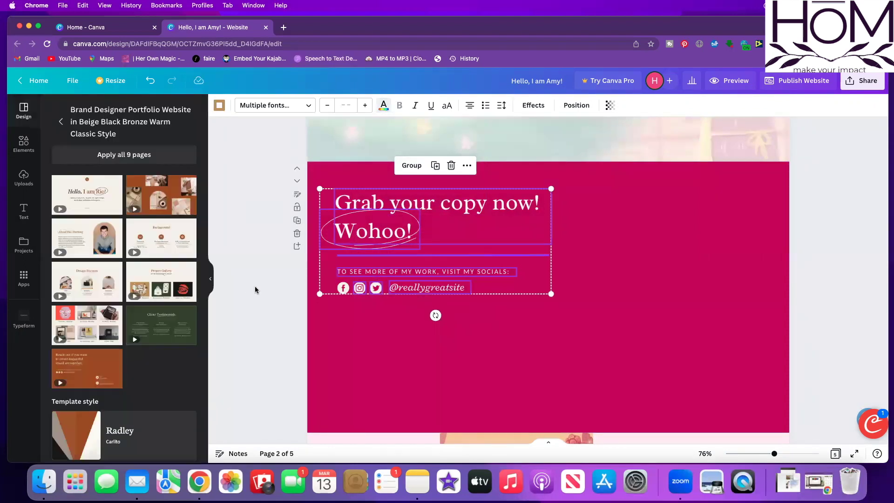
Step: Recolour the Facebook icon beside the social handle white
left_click(292, 319)
left_click(343, 288)
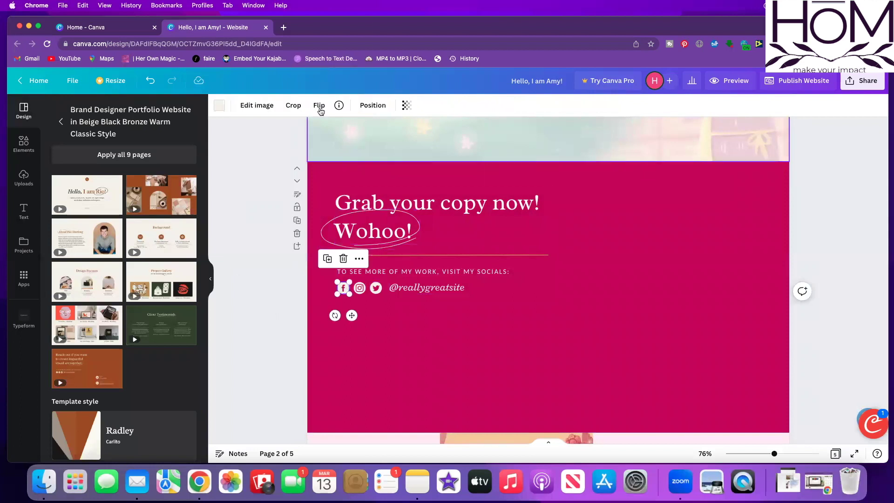
left_click(219, 108)
left_click(136, 186)
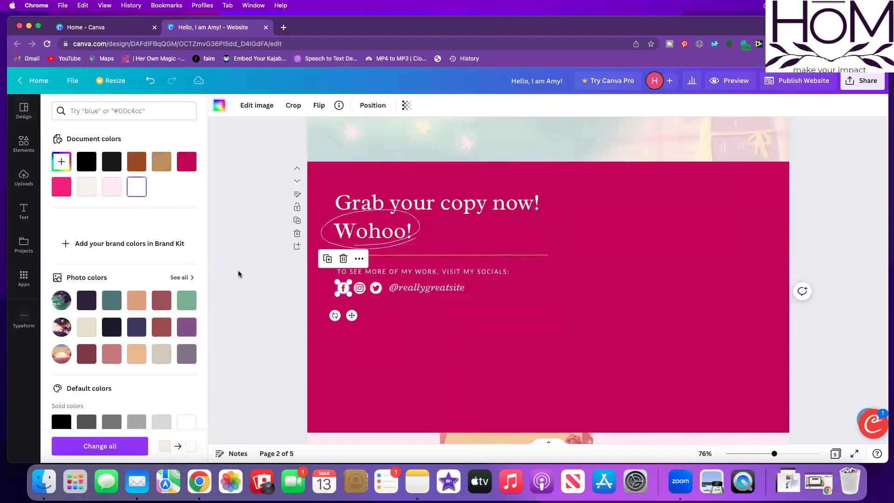
Step: Add the uploaded photo of a hand holding the book to the empty space beside the "Grab your copy now!" text
key("Escape")
left_click(238, 274)
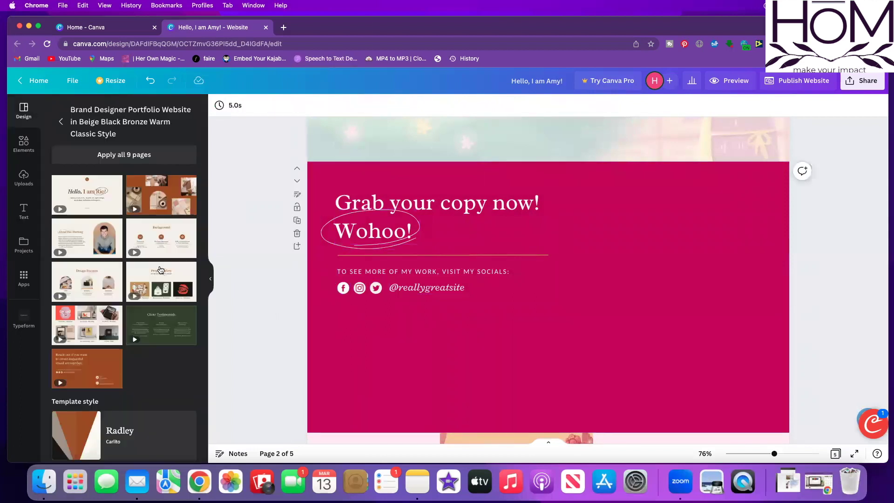
left_click(23, 177)
scroll(106, 313, "down", 5)
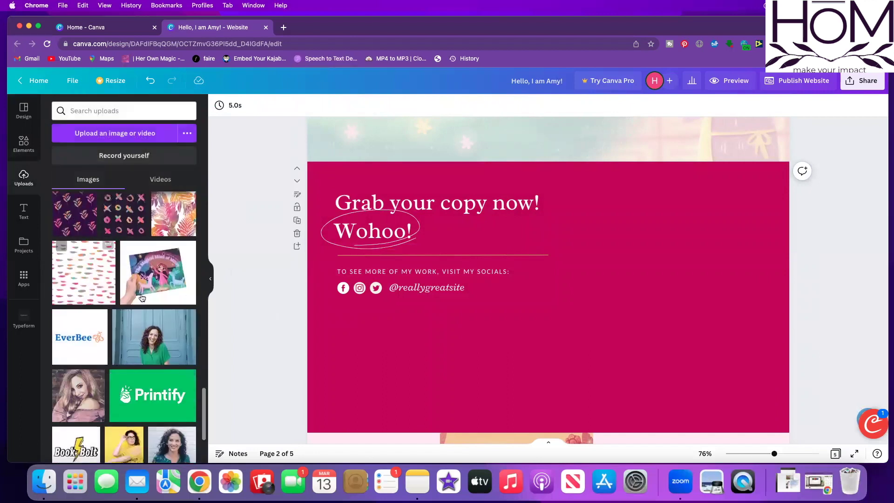
left_click(156, 286)
left_click_drag(557, 313, 672, 287)
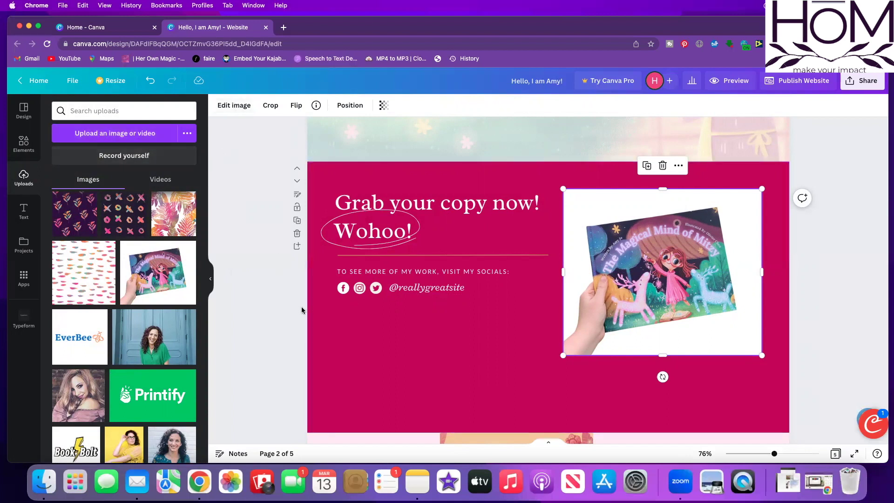
left_click(315, 354)
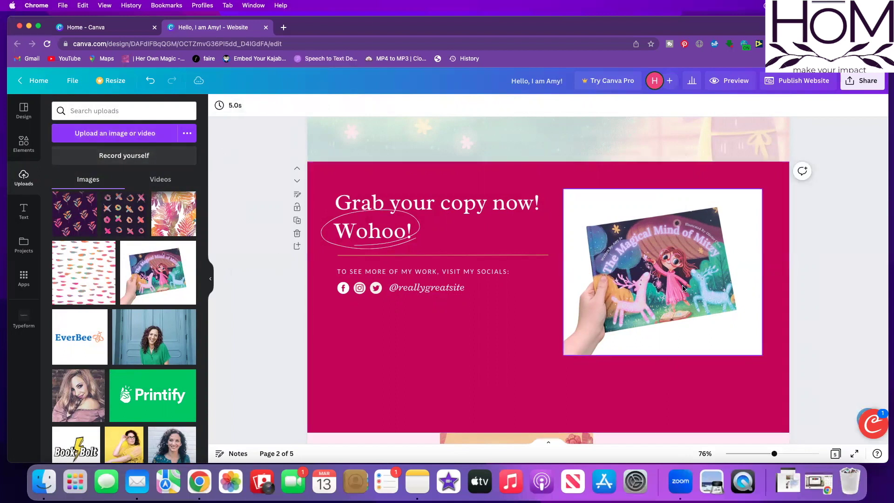
Step: Search the elements library for "buy button" and look through all the graphics found
left_click(21, 143)
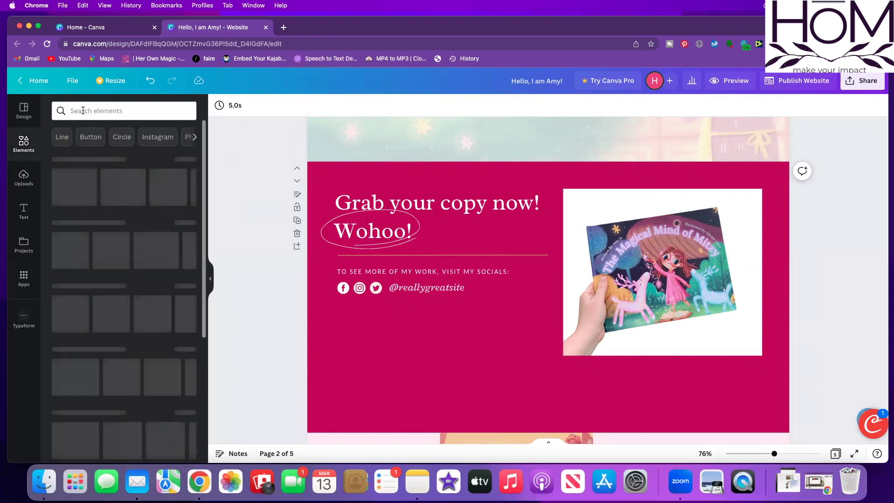
left_click(83, 111)
type("buy button")
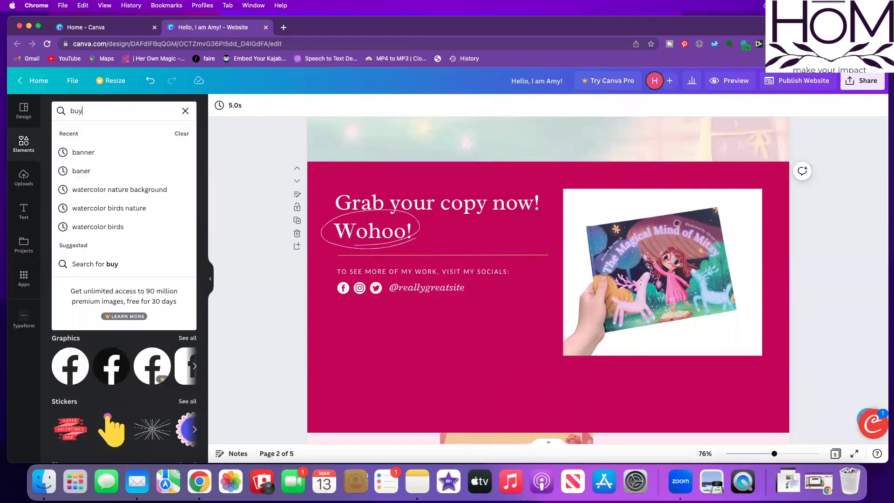
key("Return")
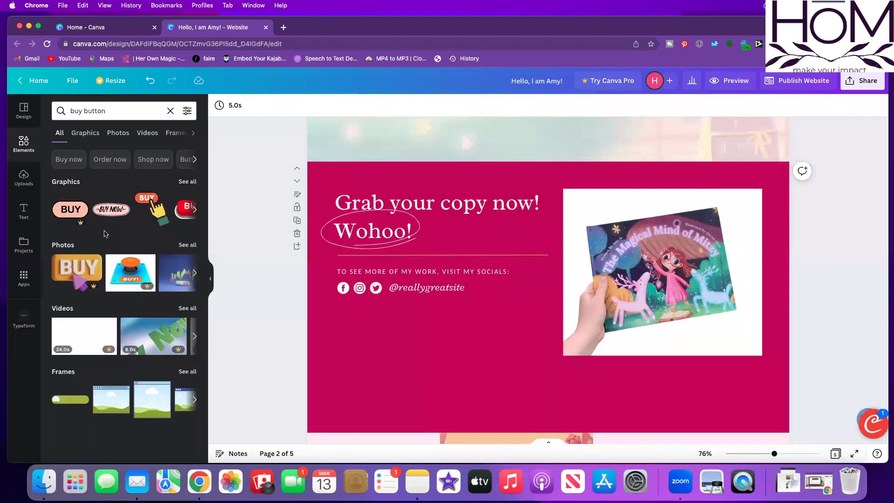
left_click(187, 181)
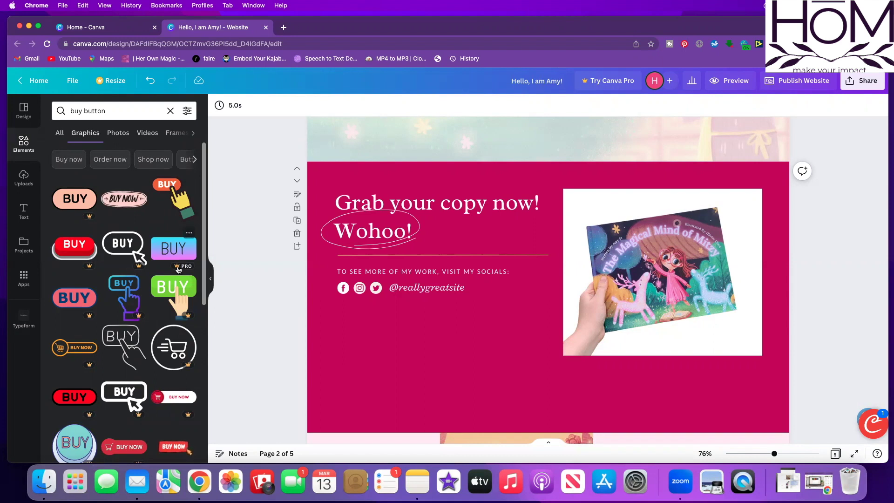
scroll(161, 333, "down", 2)
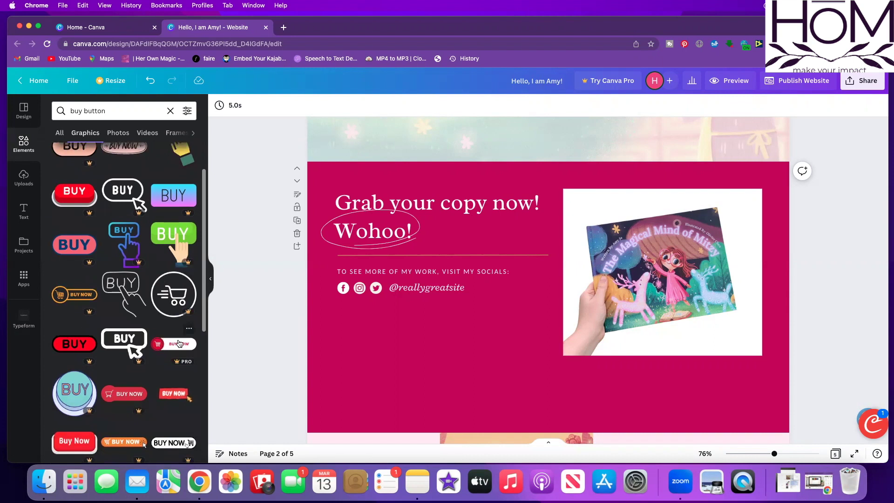
left_click(359, 288)
left_click(222, 108)
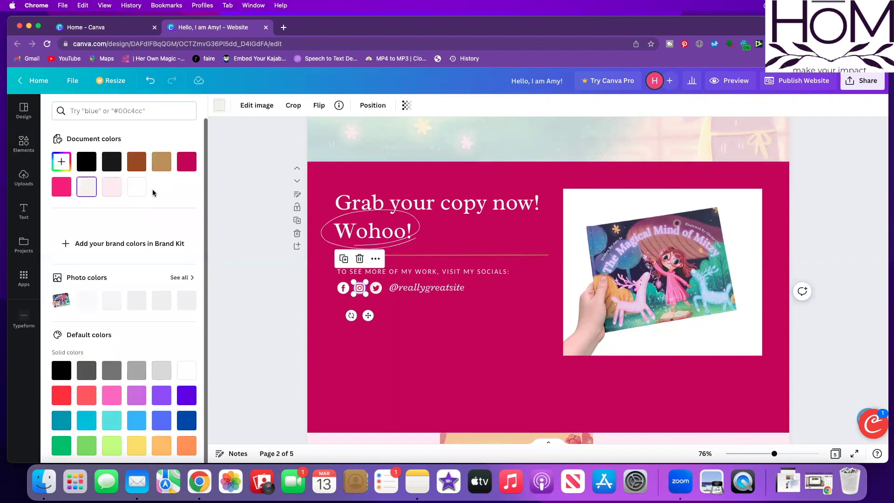
key("Escape")
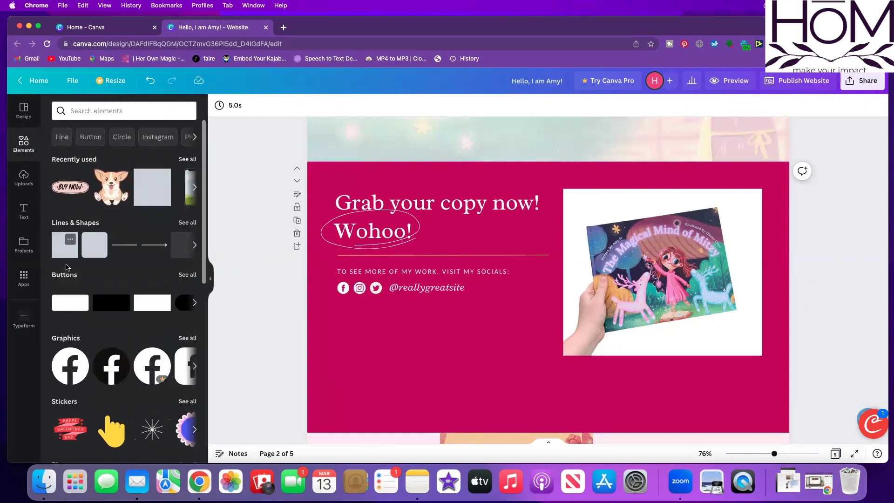
Step: Add a rounded square shape to the pink page and reshape it into a wide, flat button
left_click(92, 252)
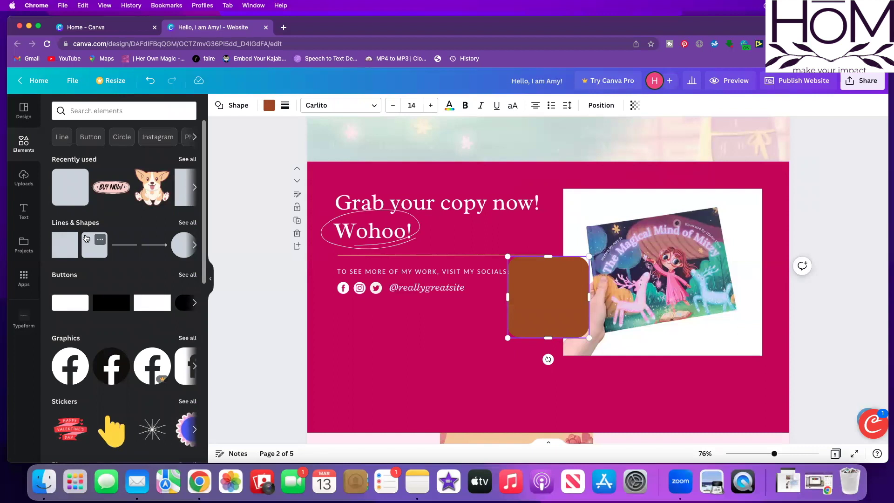
left_click_drag(549, 256, 631, 326)
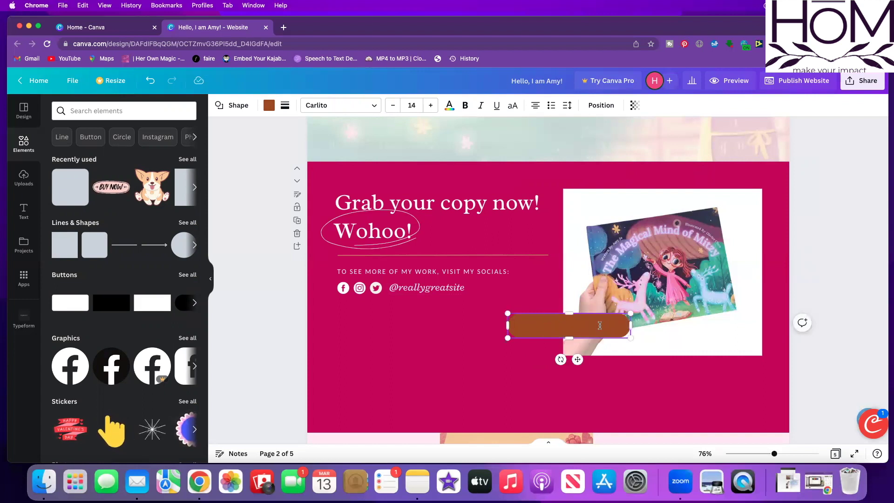
key("Return")
Step: Colour the button shape light orange and place it below the social icons and handle
left_click(269, 106)
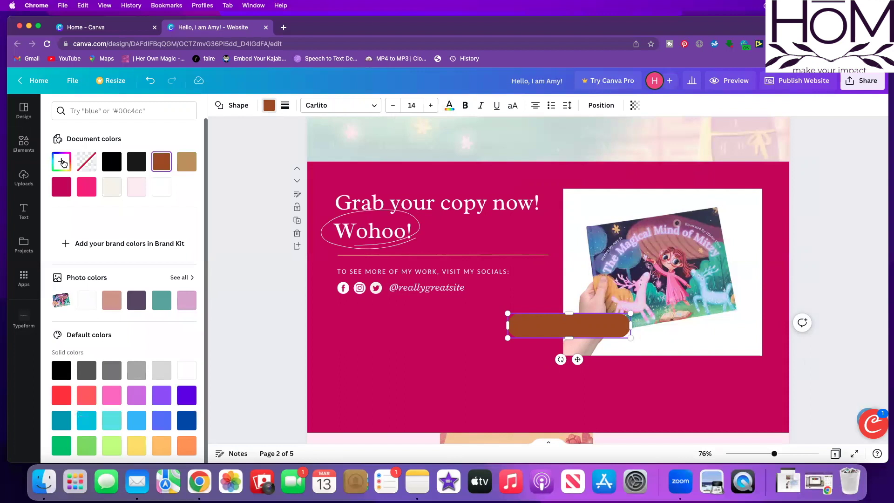
left_click(167, 449)
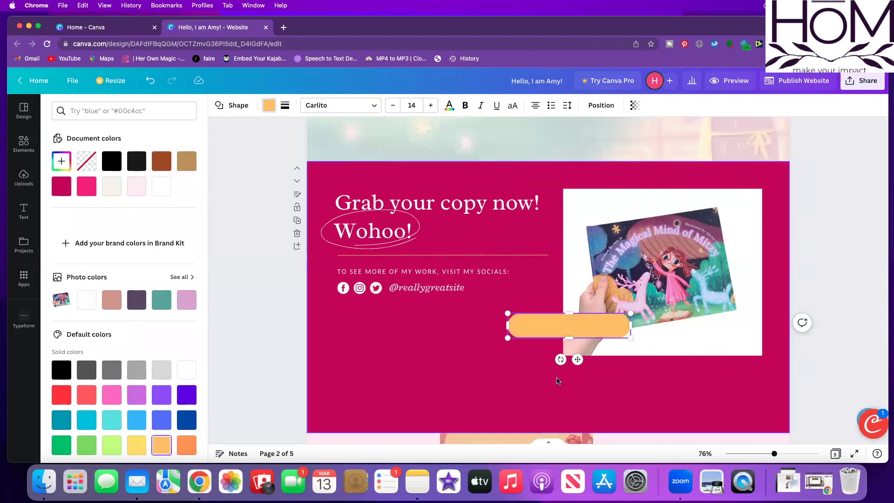
left_click_drag(601, 378, 439, 362)
scroll(406, 303, "down", 1)
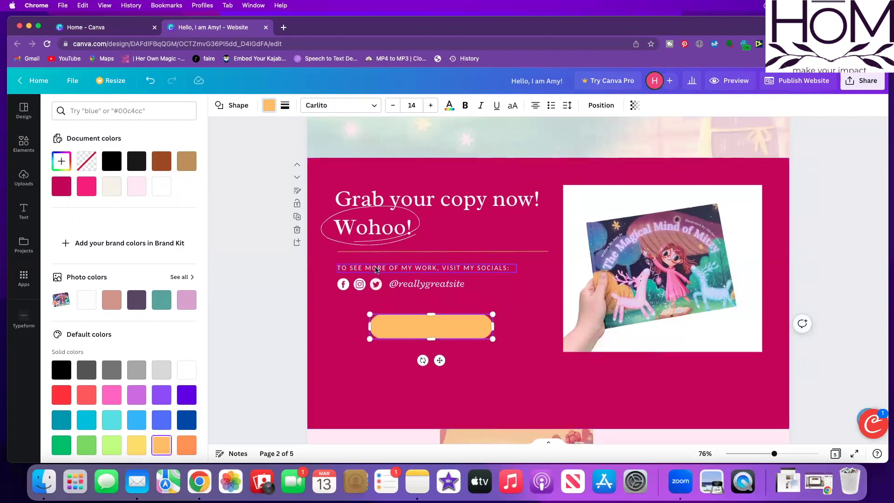
Step: Replace the line above the social icons with "STUFF ABOUT MY BOOK!"
double_click(375, 269)
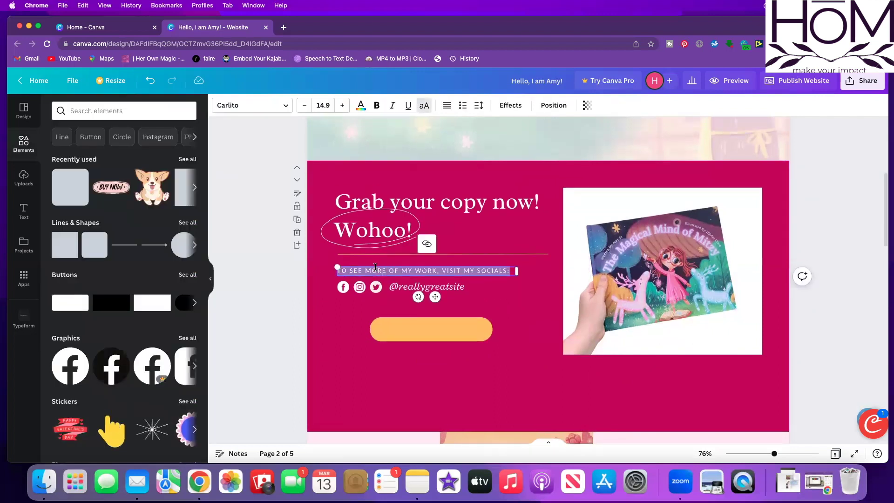
scroll(376, 267, "up", 1)
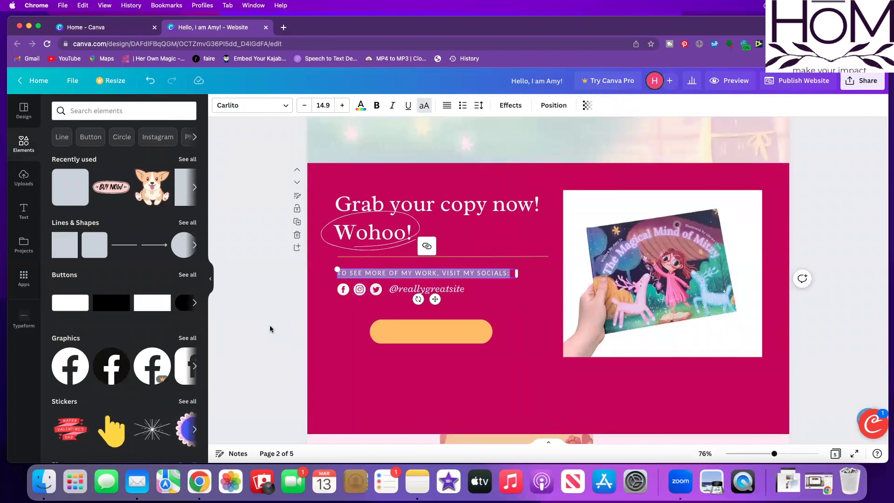
type("STUF")
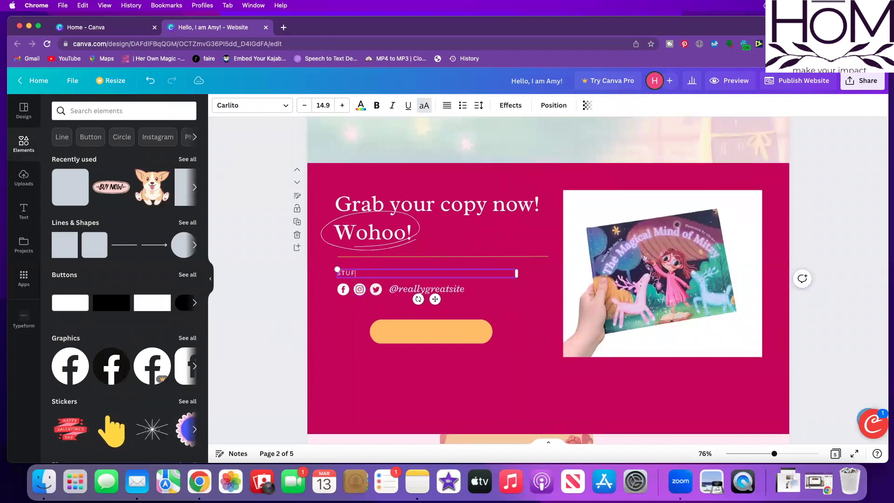
type("F ABOUT MY BOOK!")
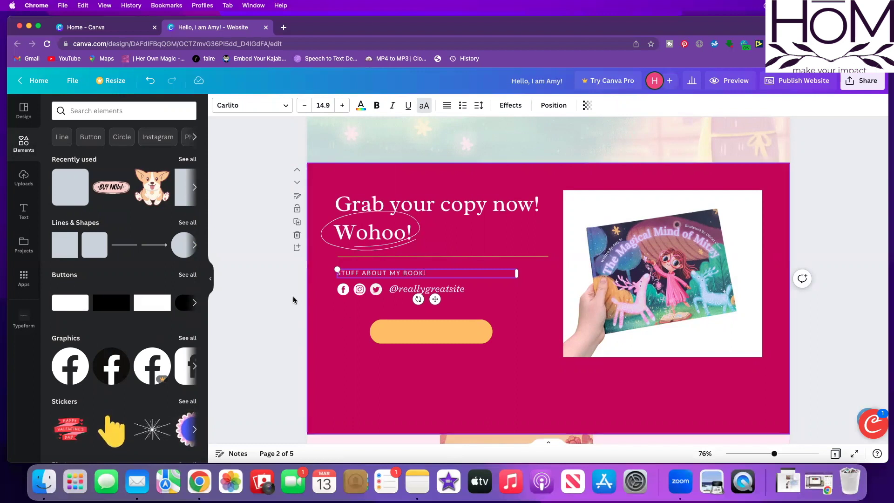
left_click(326, 302)
left_click(344, 291)
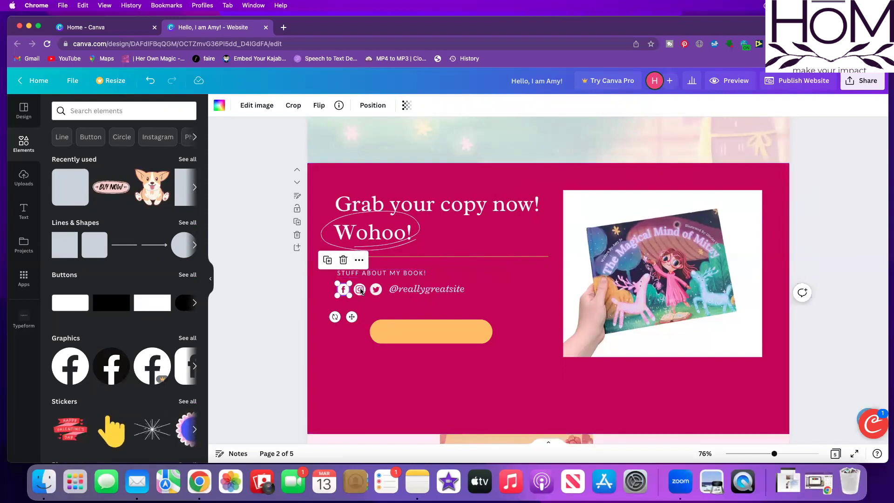
left_click(360, 289)
left_click(376, 290)
double_click(445, 289)
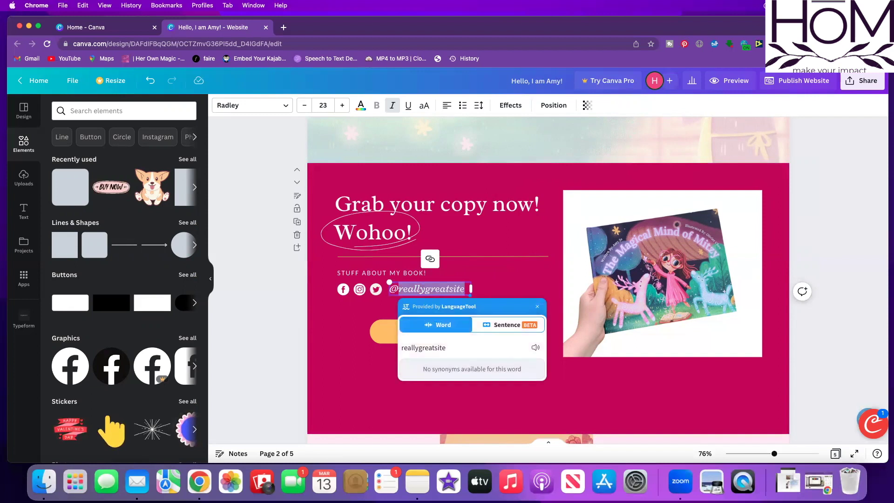
type("@herownmagic")
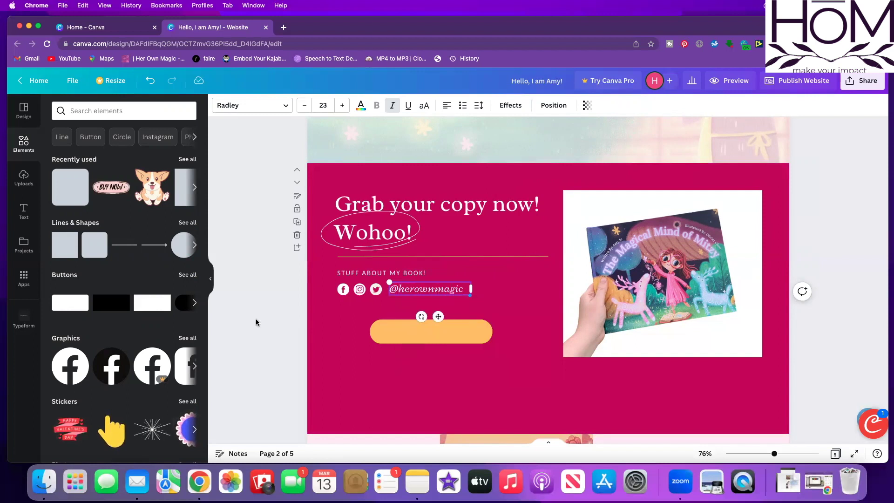
left_click(256, 323)
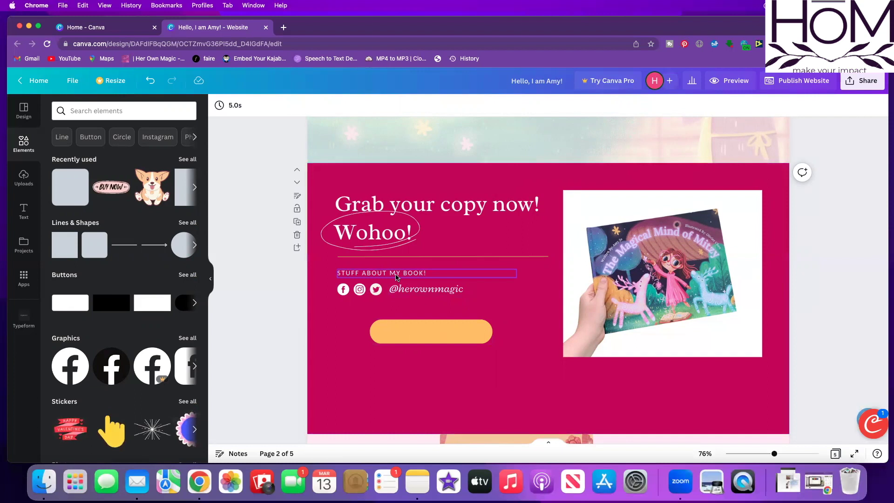
Step: Duplicate the "STUFF ABOUT MY BOOK!" line onto the orange button and change the copy's text to "BUY NOW!"
left_click(396, 278)
key("super+d")
left_click_drag(399, 280, 433, 326)
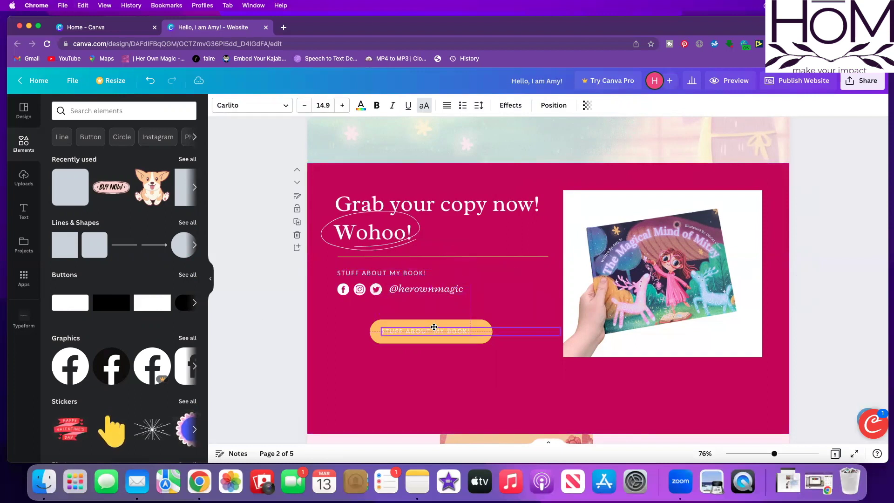
double_click(433, 331)
key("BackSpace")
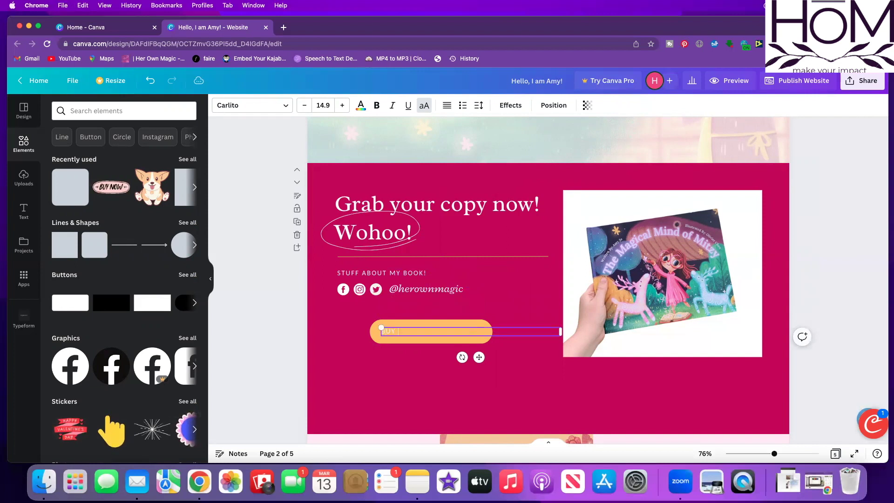
type("BUY NOW!")
Step: Make the "BUY NOW!" text bold and underlined at size 23.9, and centre it on the orange button
key("super+a")
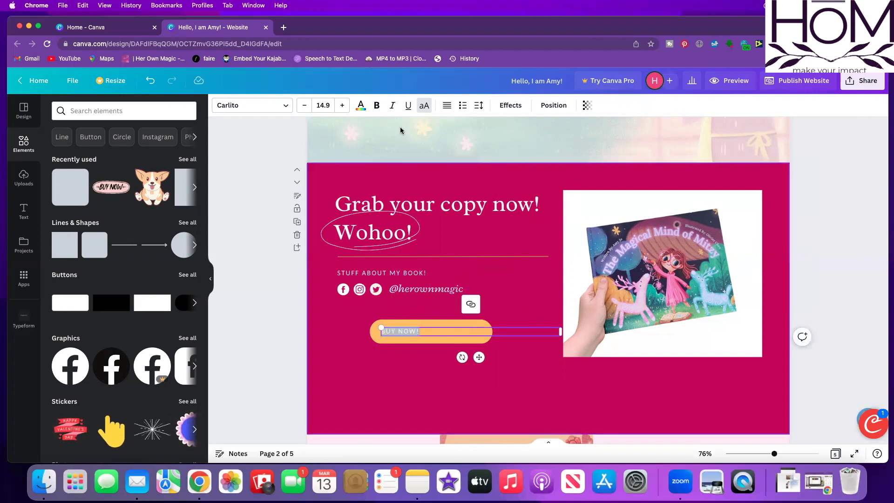
key("super+b")
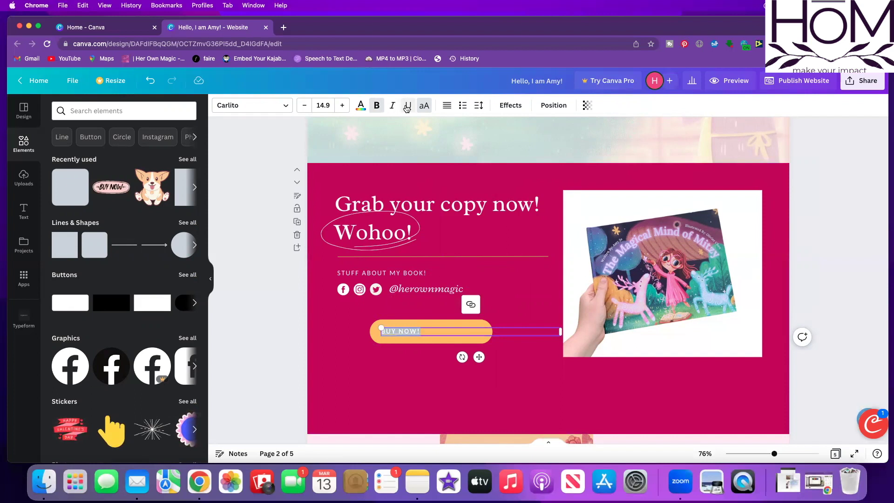
left_click(341, 106)
left_click(341, 105)
left_click(342, 105)
left_click(342, 105)
left_click(342, 105)
left_click(341, 105)
left_click(341, 105)
left_click(342, 105)
left_click(342, 105)
left_click_drag(479, 357, 497, 359)
Step: Colour the "BUY NOW!" button text black
left_click(361, 105)
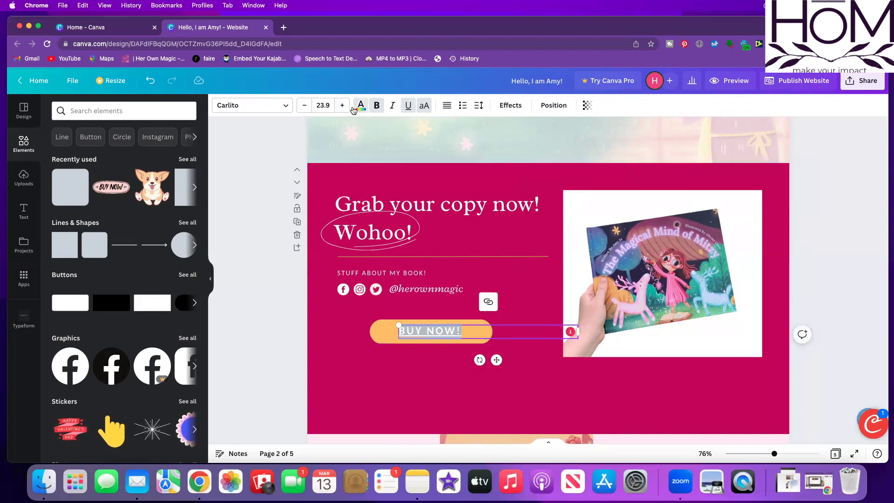
left_click(94, 160)
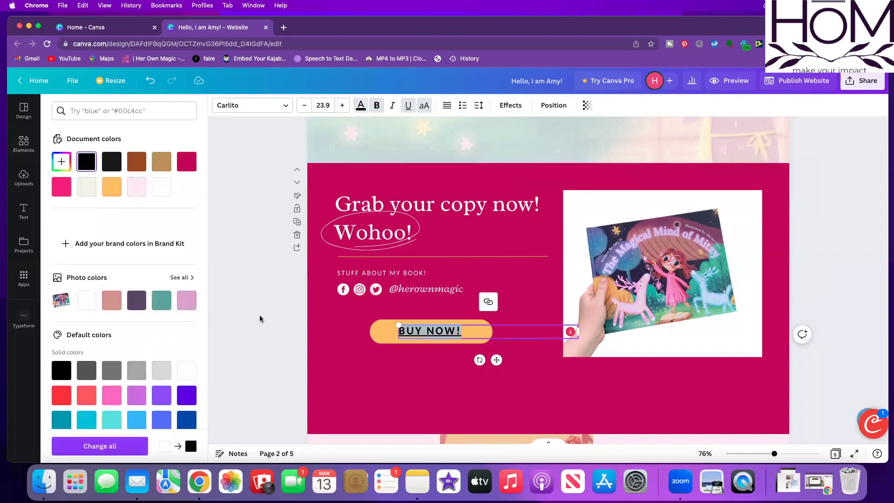
left_click(259, 315)
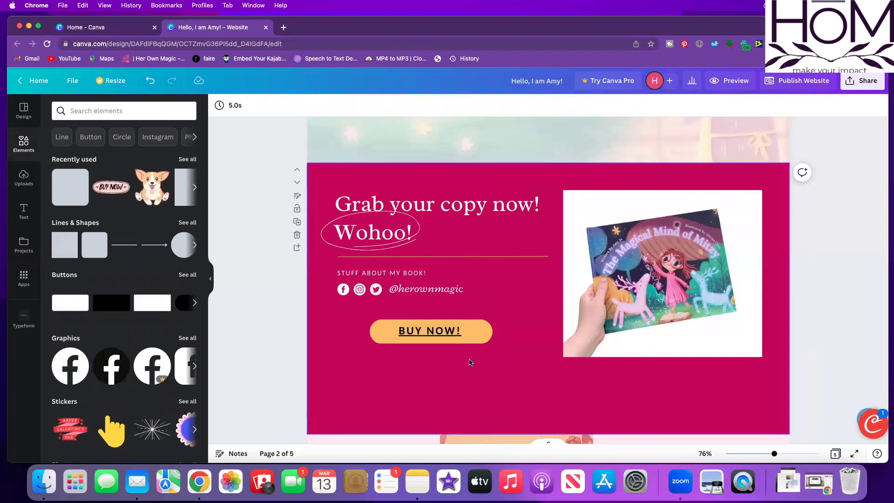
Step: Search the graphics elements for "arrow" and add the white looping arrow to the "Grab your copy now!" page
left_click(80, 116)
type("arrow")
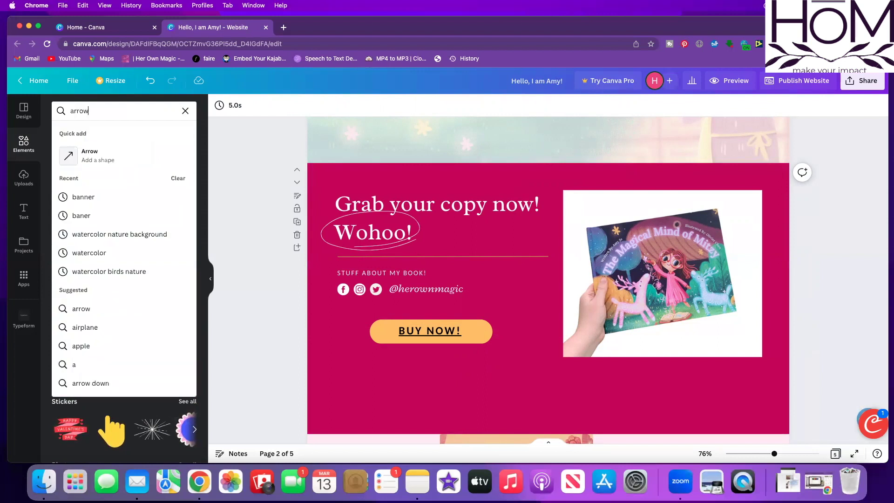
key("Return")
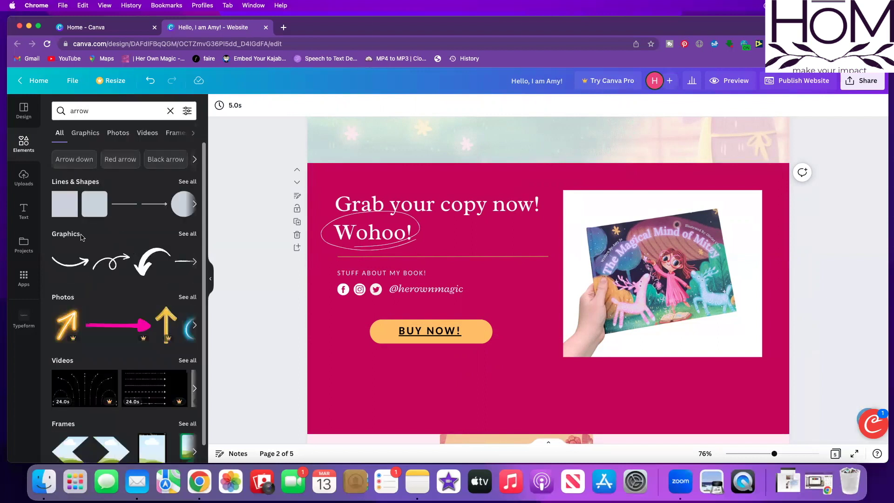
left_click(74, 239)
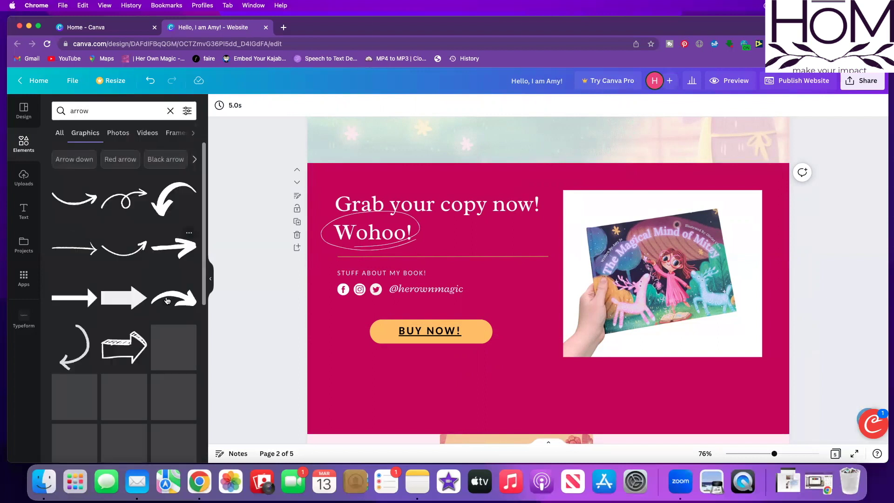
scroll(161, 318, "down", 5)
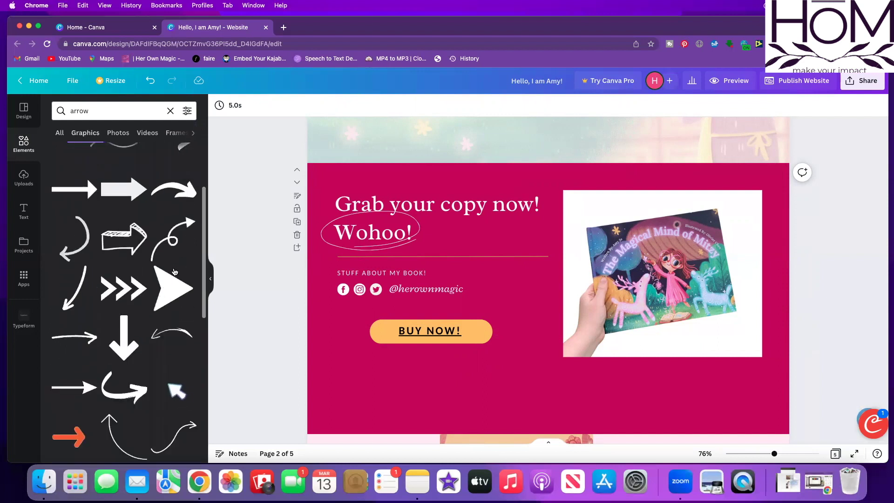
left_click(172, 241)
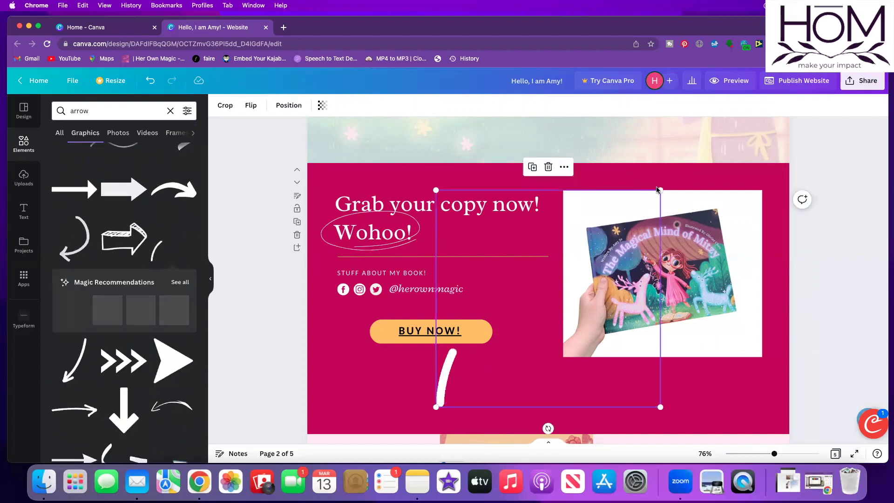
Step: Shrink the looping arrow and place it beside the orange button so that it points at "BUY NOW!"
left_click_drag(657, 190, 445, 336)
left_click_drag(456, 387, 349, 340)
left_click(274, 312)
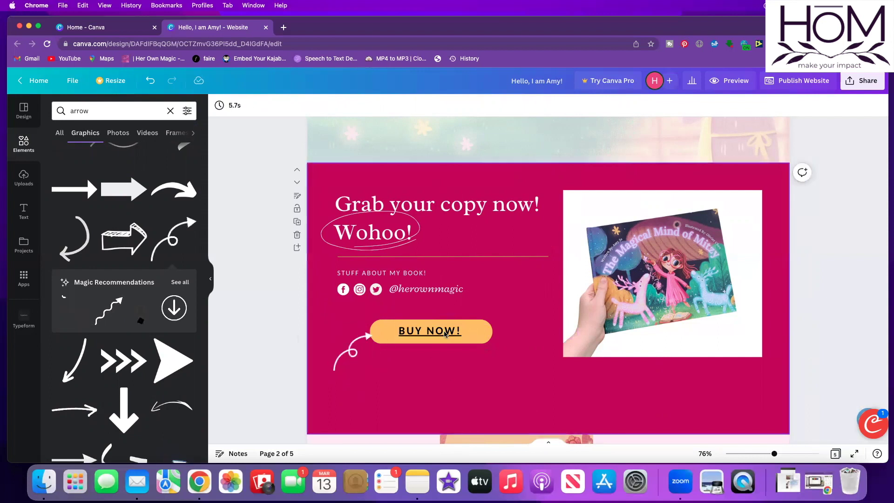
Step: Undo the accidental shift of the "BUY NOW!" text and narrow its text box to fit the words on the orange button
left_click(545, 335)
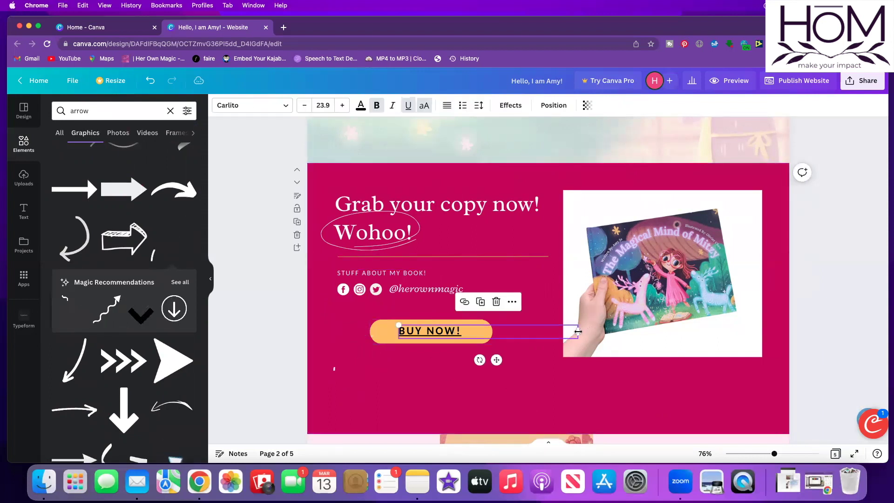
key("super+z")
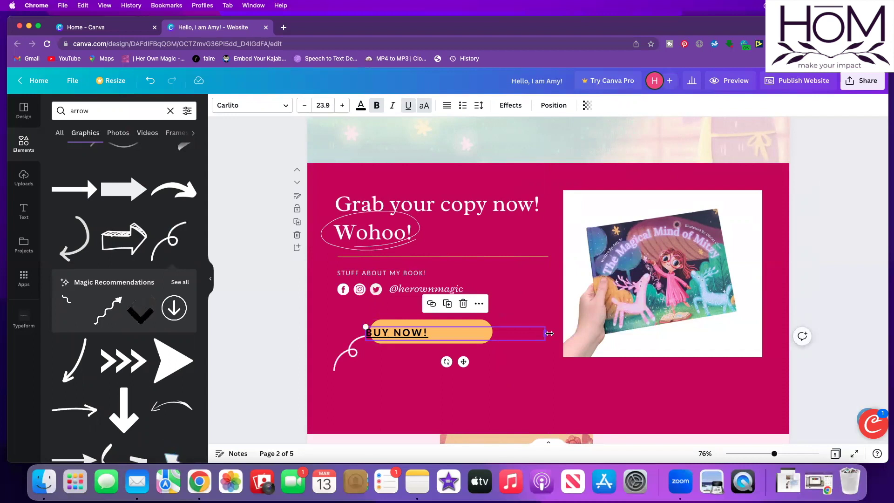
left_click_drag(578, 331, 466, 332)
left_click(445, 373)
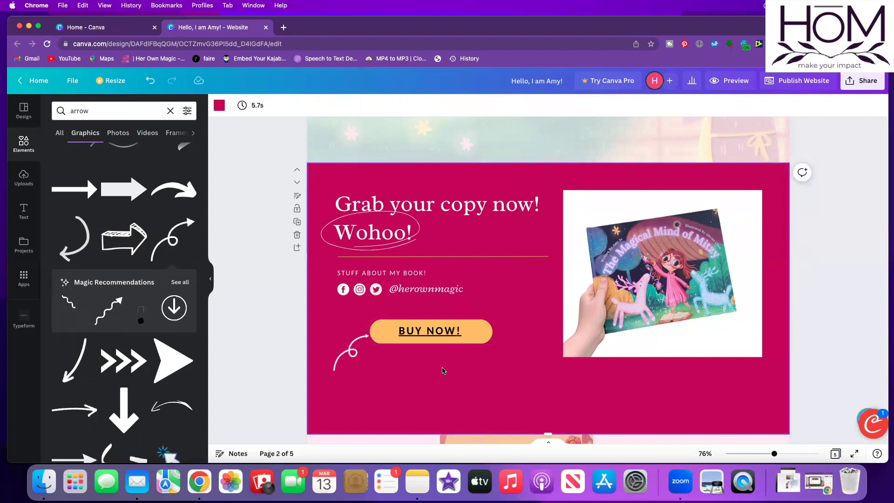
left_click(439, 334)
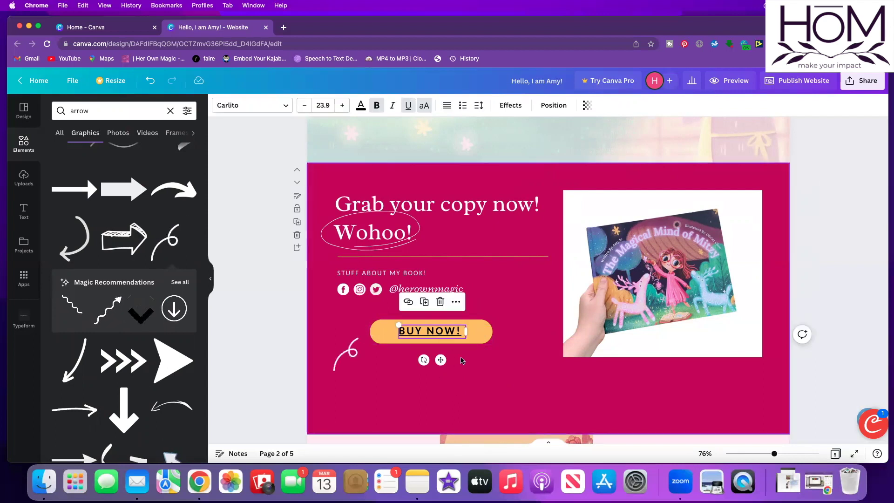
left_click(428, 357)
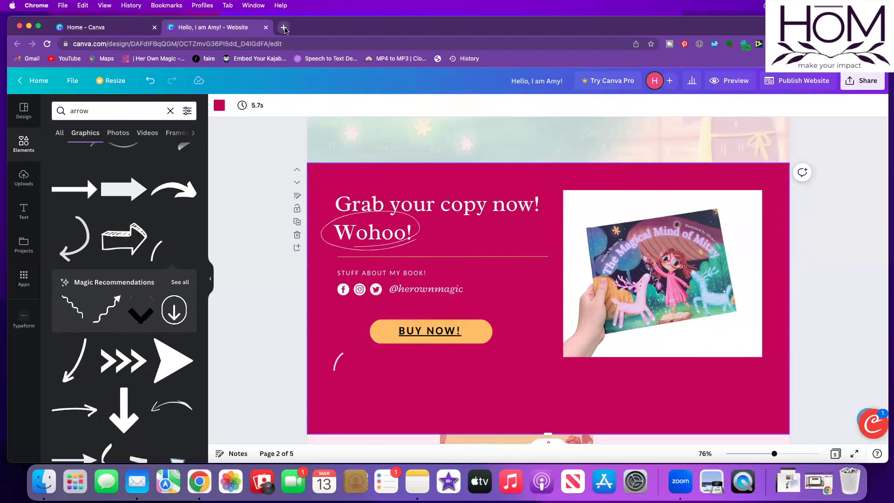
Step: Open the Stripe dashboard in a new browser tab and start creating a payment link
left_click(284, 28)
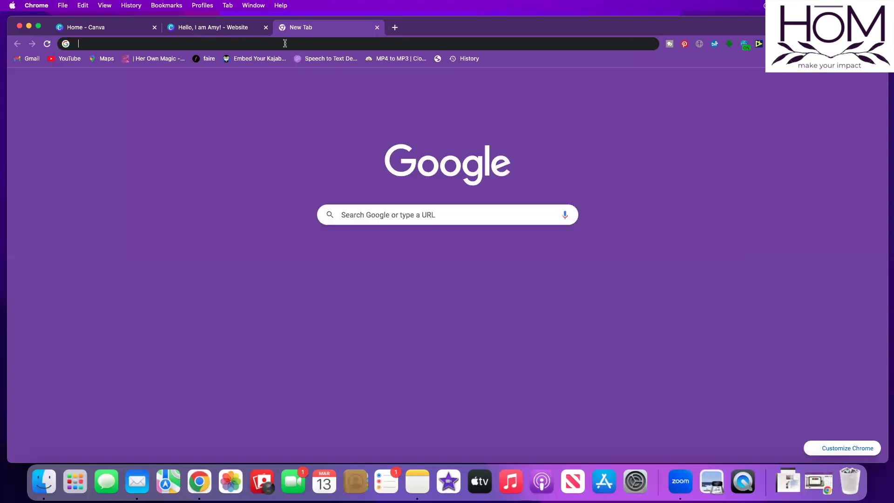
left_click(285, 43)
type("stripe")
key("Return")
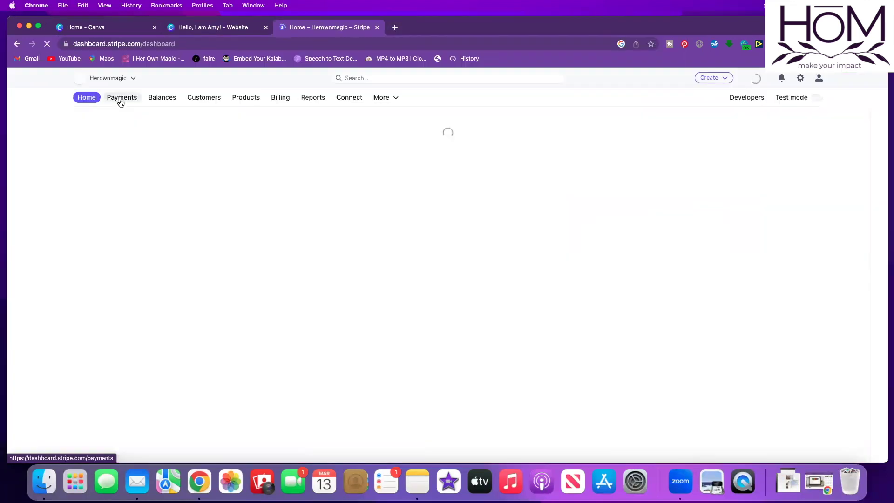
left_click(120, 99)
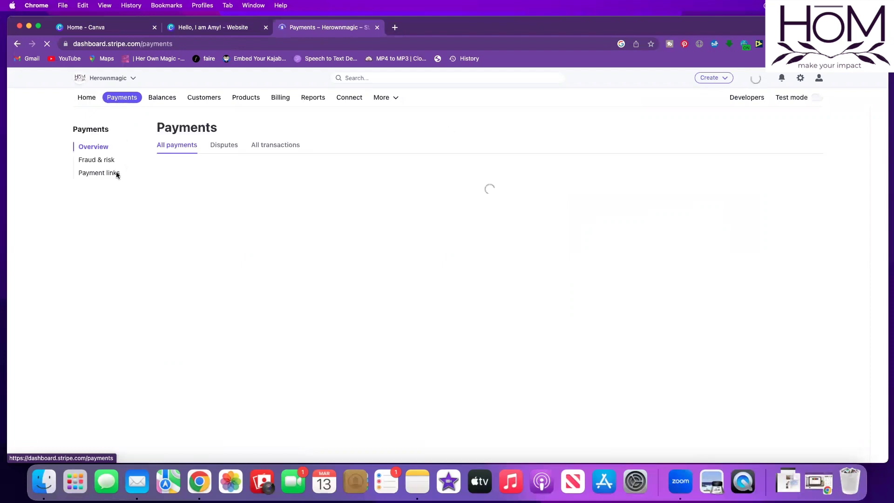
left_click(106, 174)
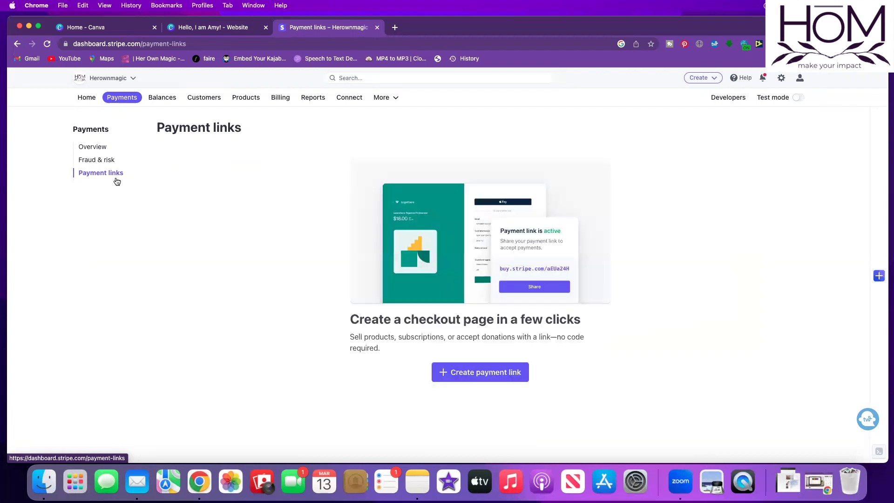
left_click(476, 374)
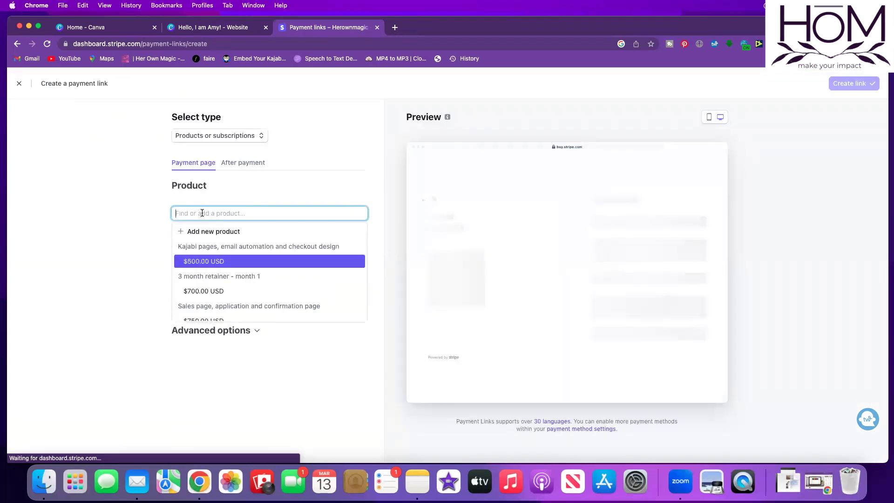
Step: Start a new product for the payment link named "The Magical Mind of Mitzy Book"
left_click(127, 229)
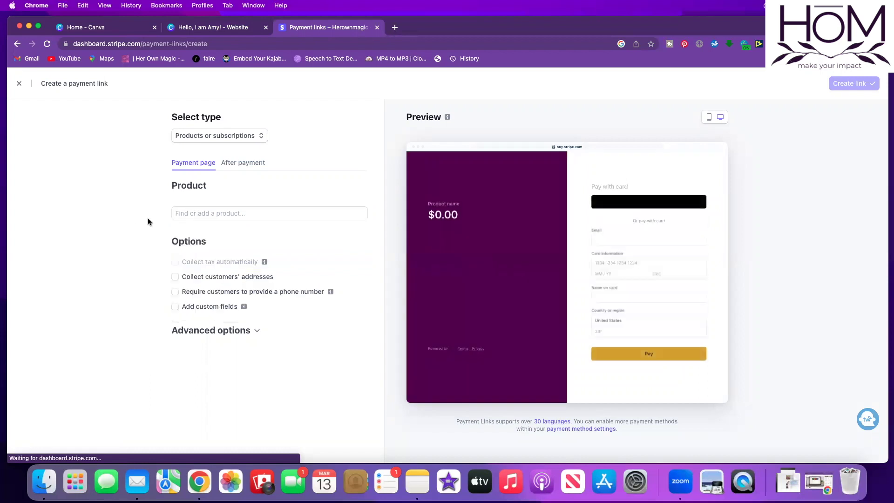
left_click(193, 213)
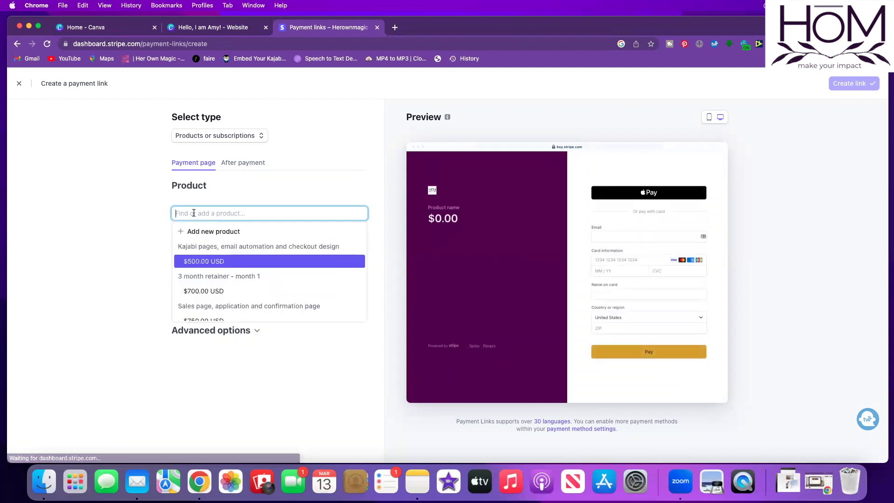
type("The Magical M")
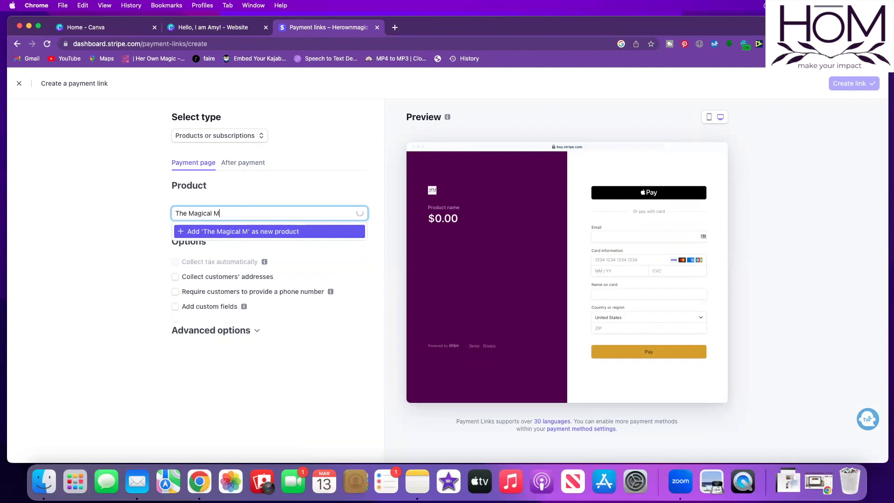
type("ind of Mitzy Book")
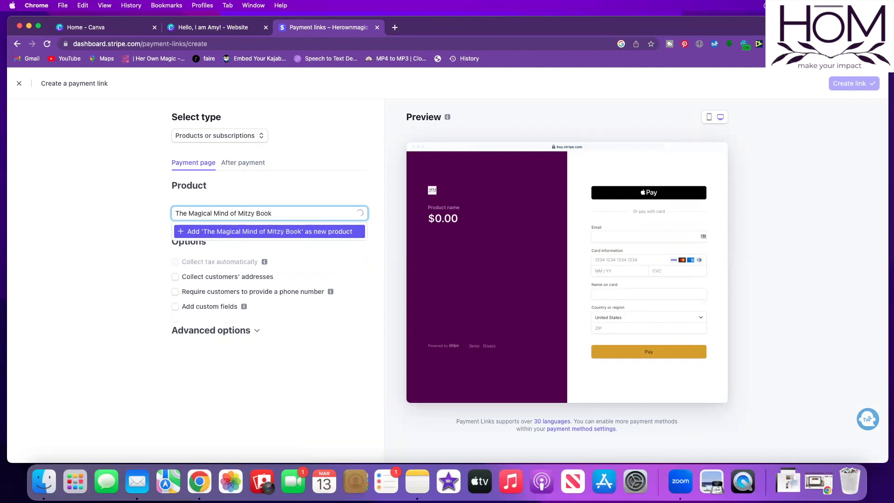
left_click(205, 233)
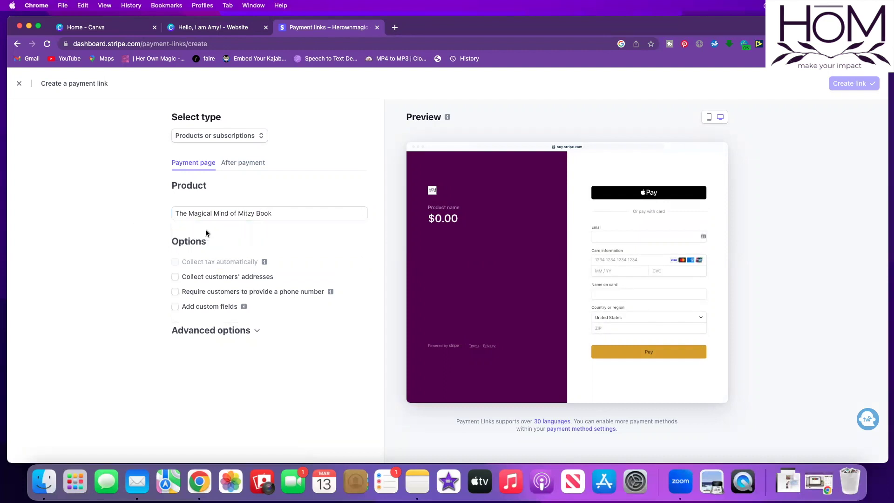
Step: Describe the product as "hardcover signed copy", upload the book photo, set a one-time price of 20.00 USD and save it
left_click(365, 208)
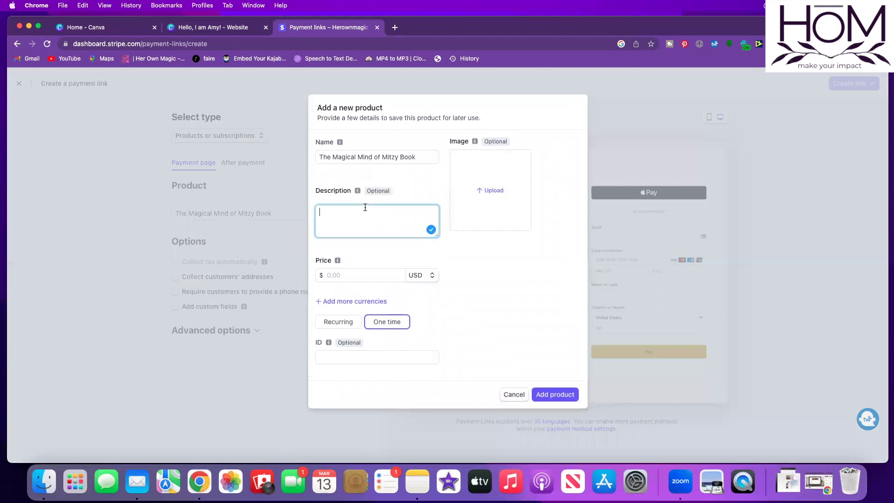
type("hardcover signed copy")
left_click(493, 192)
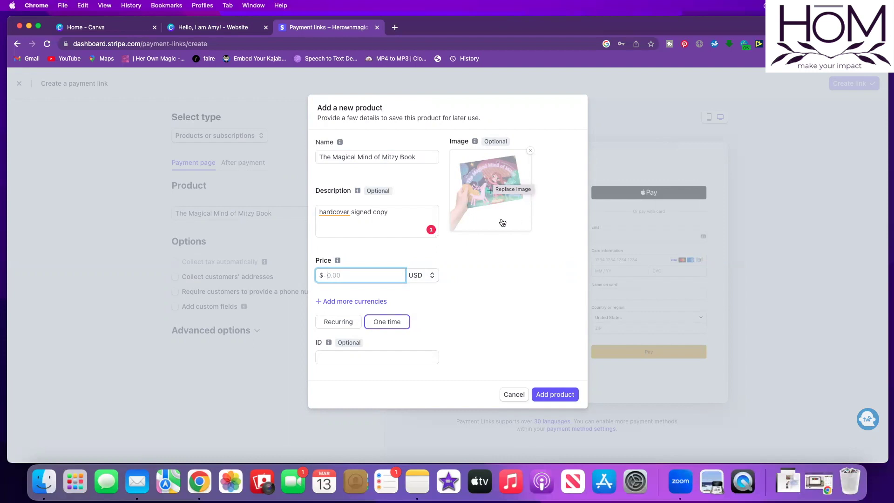
type("20")
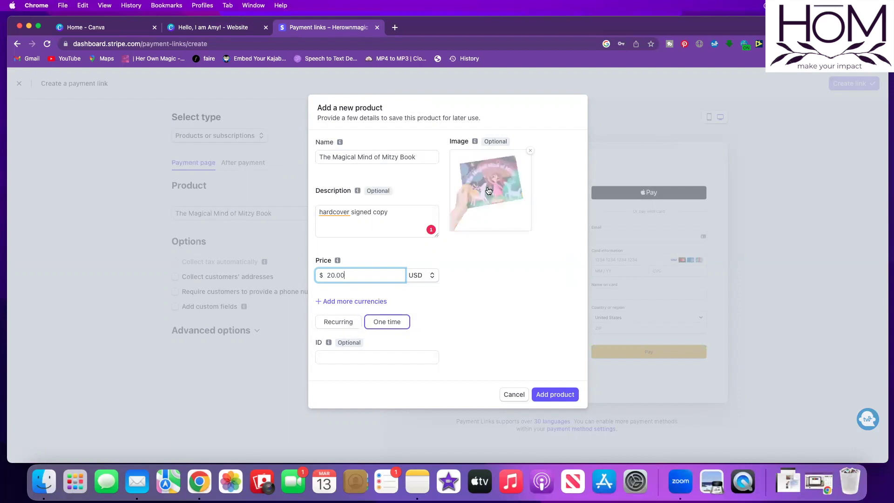
left_click(557, 396)
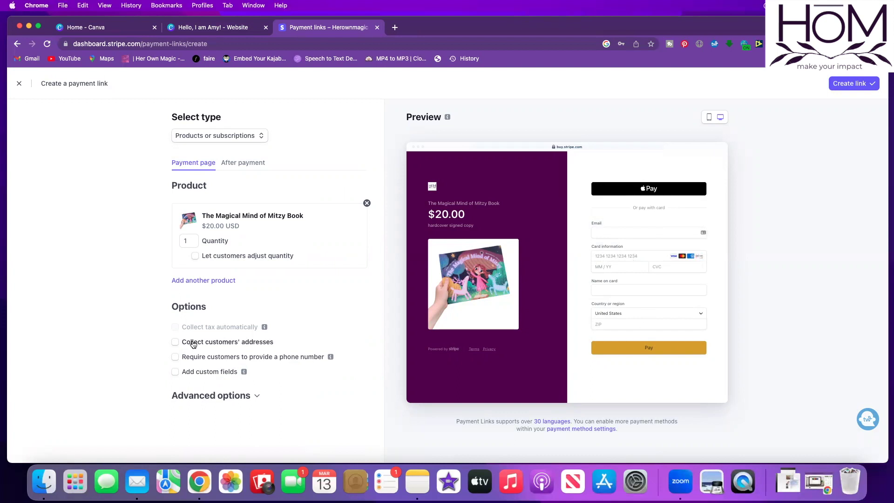
Step: Set the payment page to collect customers' billing addresses and let customers adjust the quantity
left_click(193, 344)
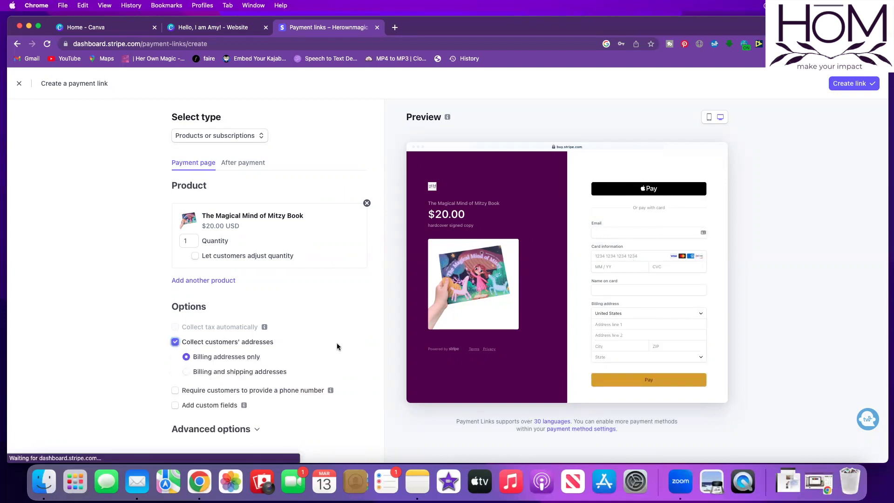
scroll(340, 342, "down", 1)
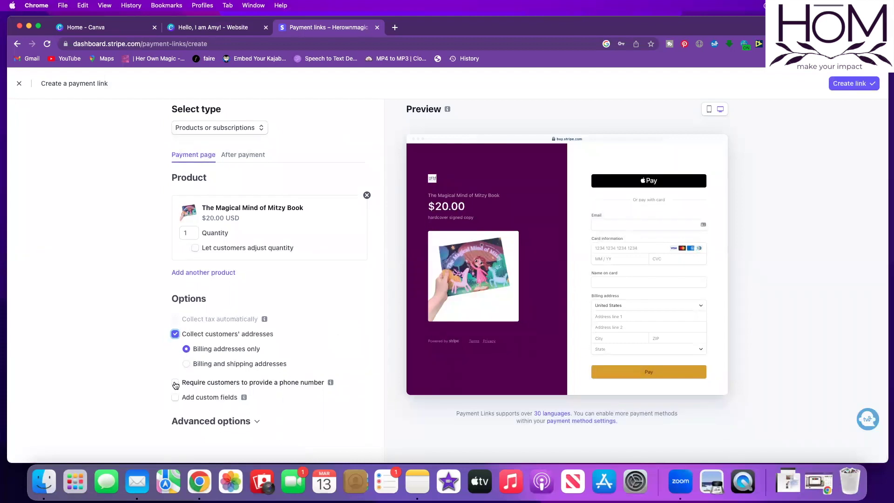
left_click(195, 249)
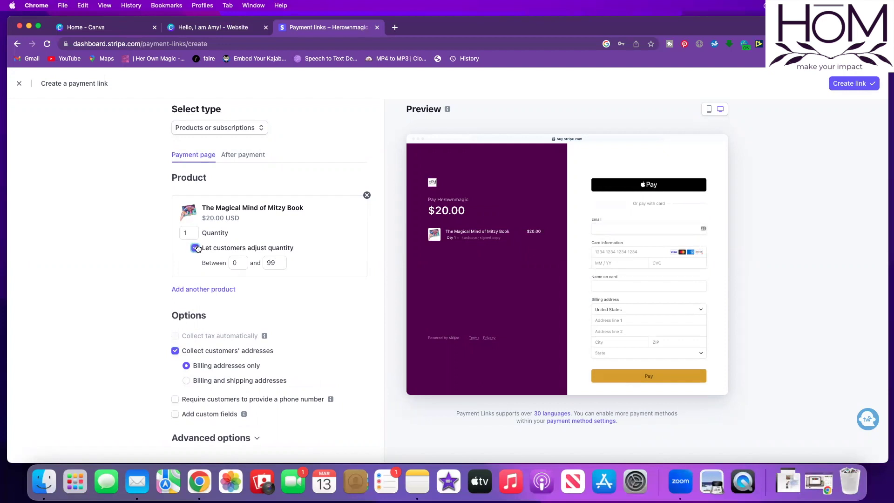
scroll(308, 327, "down", 1)
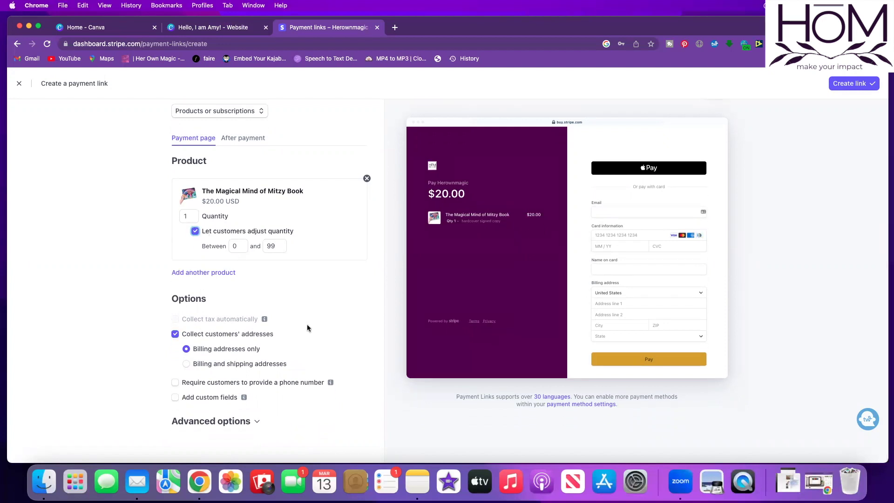
scroll(222, 423, "down", 4)
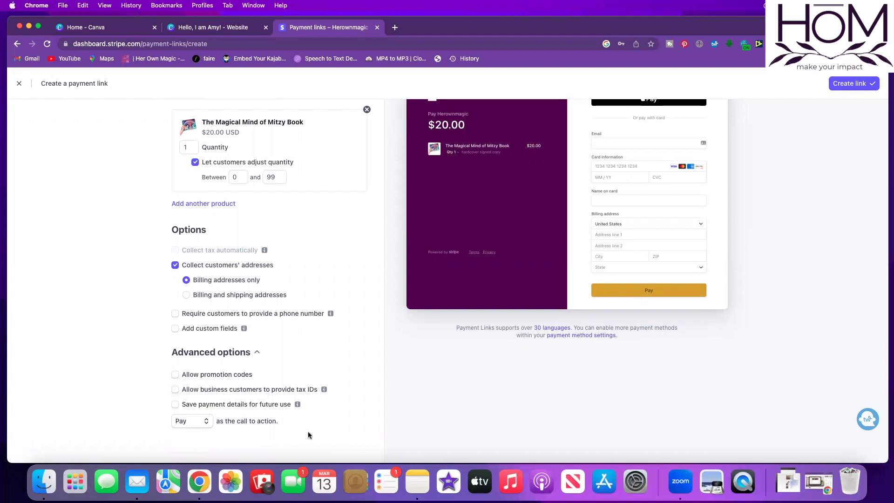
scroll(317, 428, "up", 4)
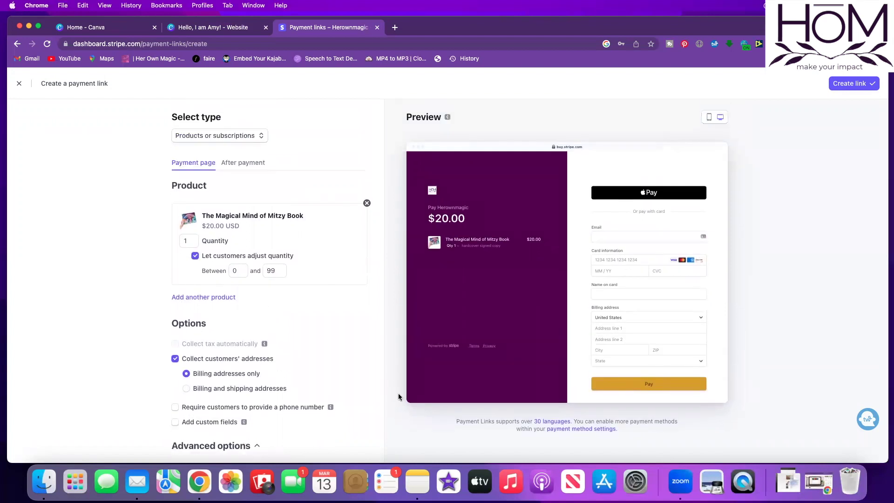
Step: Create the payment link with the default confirmation page, copy its URL and switch back to the Canva website design
left_click(241, 164)
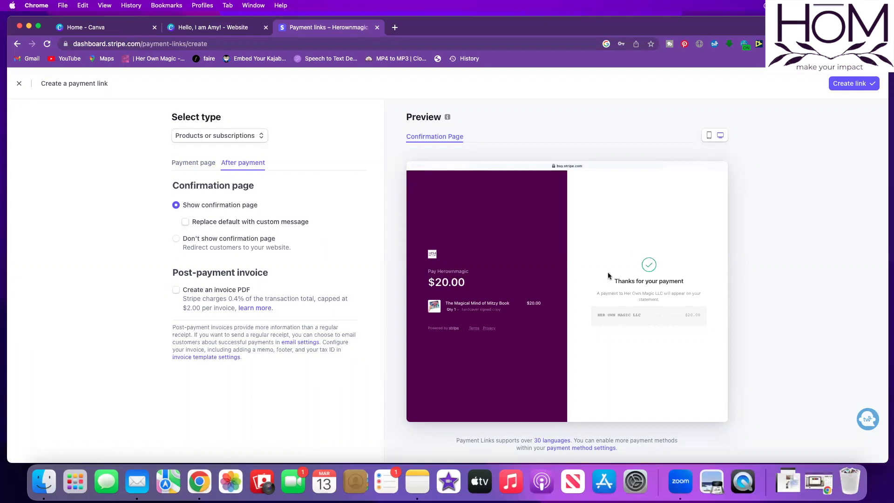
left_click(848, 86)
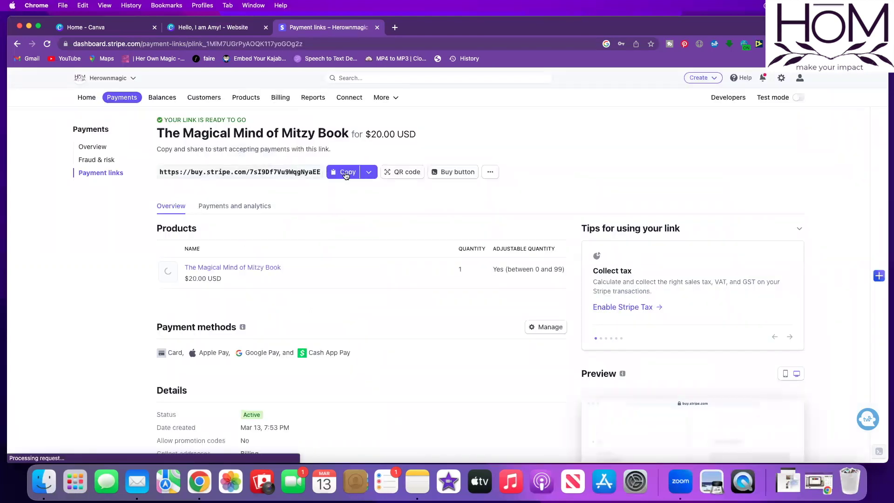
left_click(346, 173)
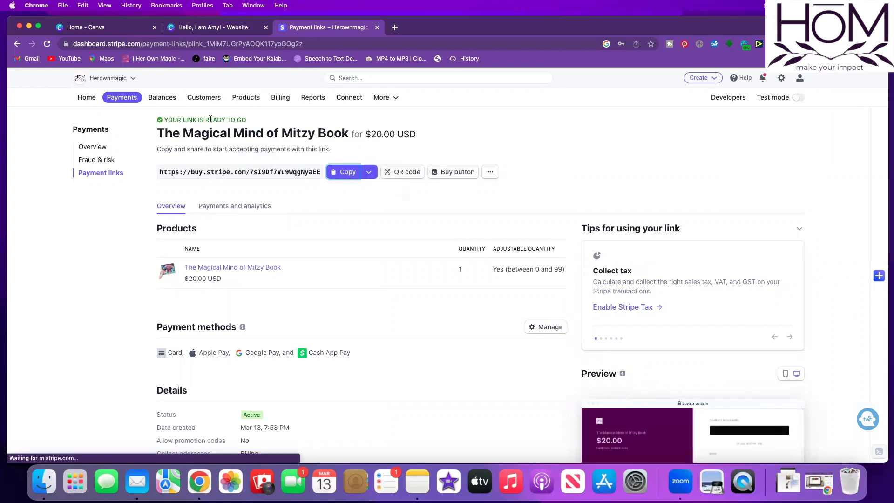
left_click(203, 28)
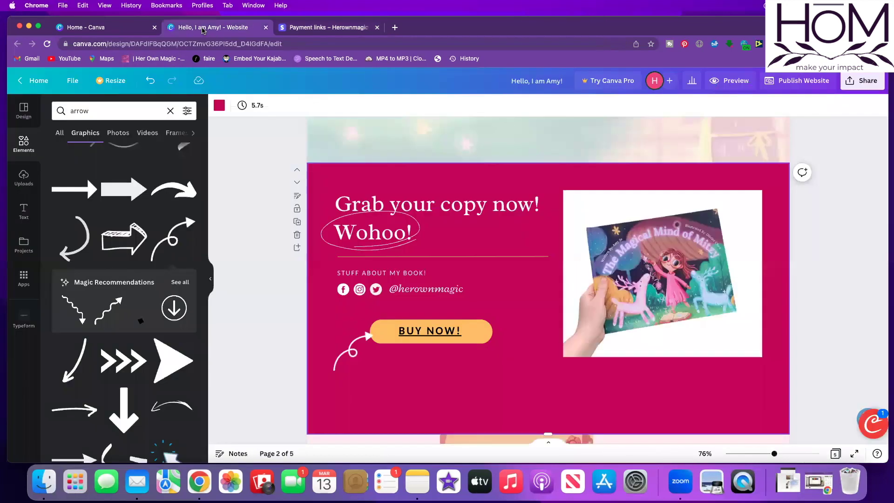
Step: Group the "BUY NOW!" text with its button shape and link the group to the copied Stripe payment URL
left_click(436, 321)
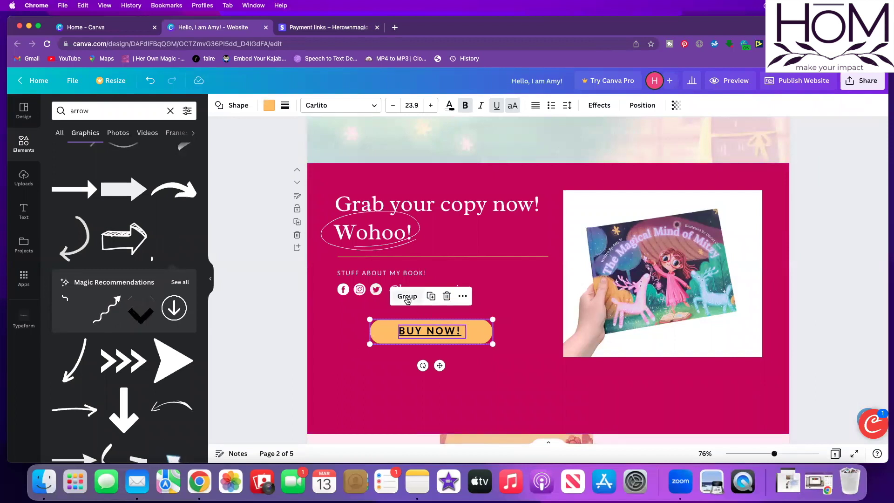
left_click(407, 297)
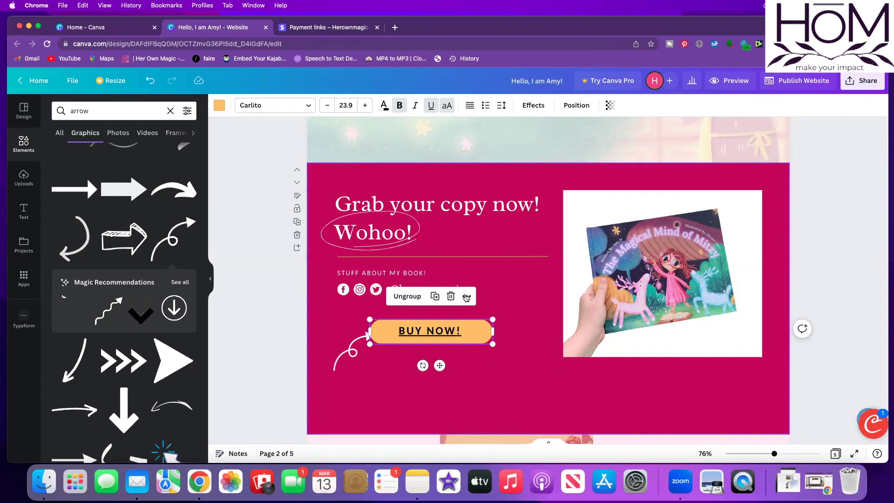
right_click(463, 298)
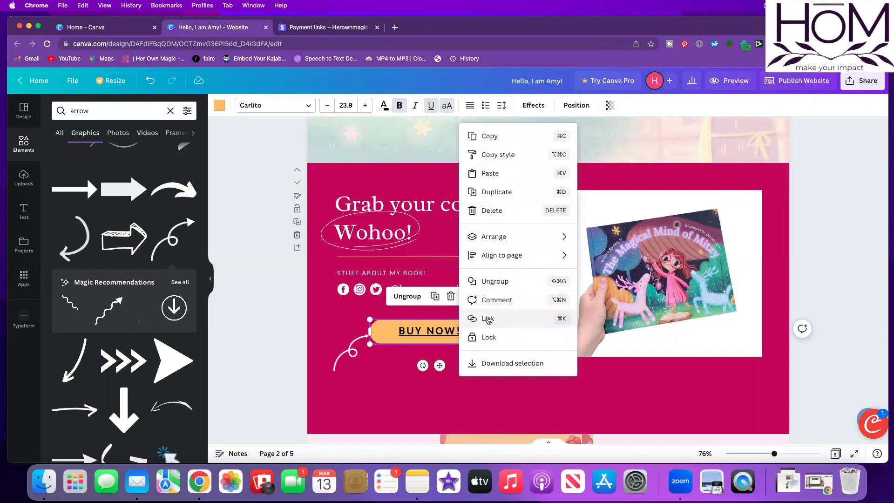
left_click(488, 319)
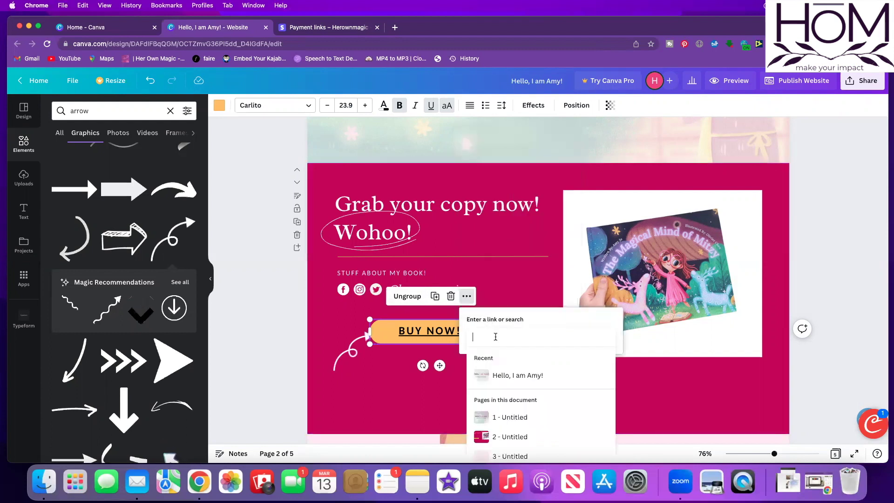
key("super+v")
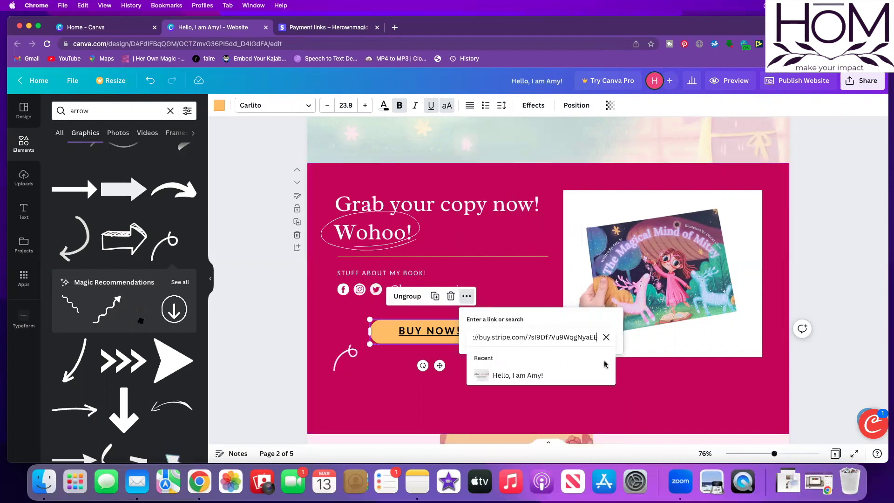
key("Return")
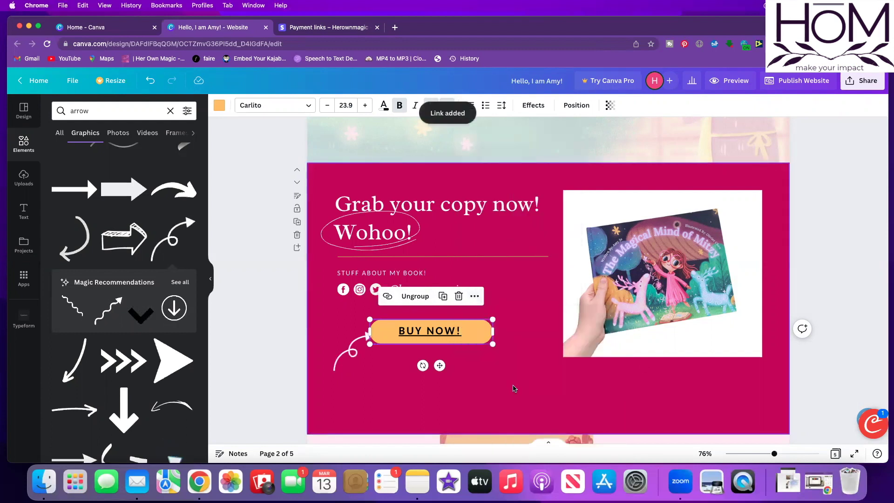
left_click(514, 388)
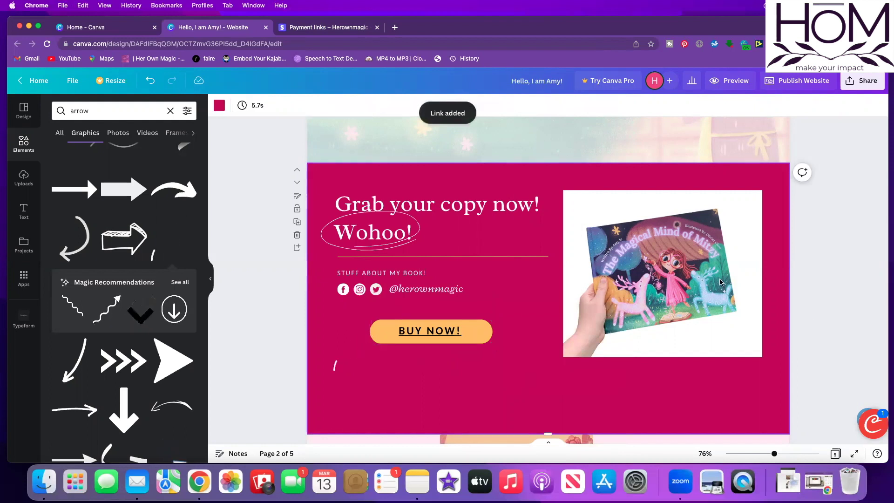
scroll(698, 194, "down", 1)
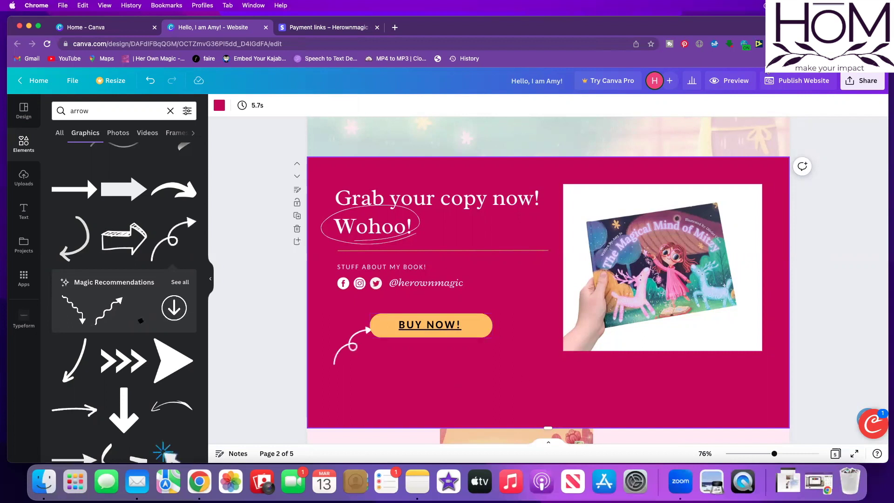
Step: Preview the website in the mobile view and check the buy button's link and the page layout
left_click(733, 81)
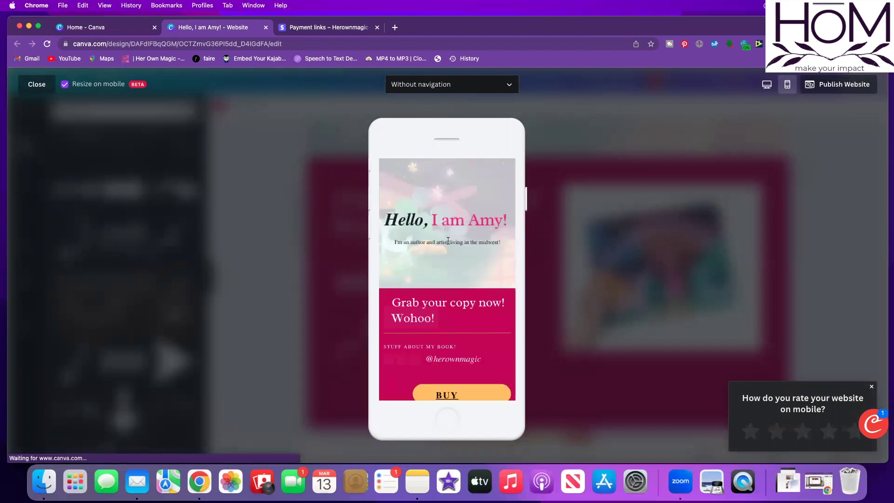
scroll(447, 244, "down", 3)
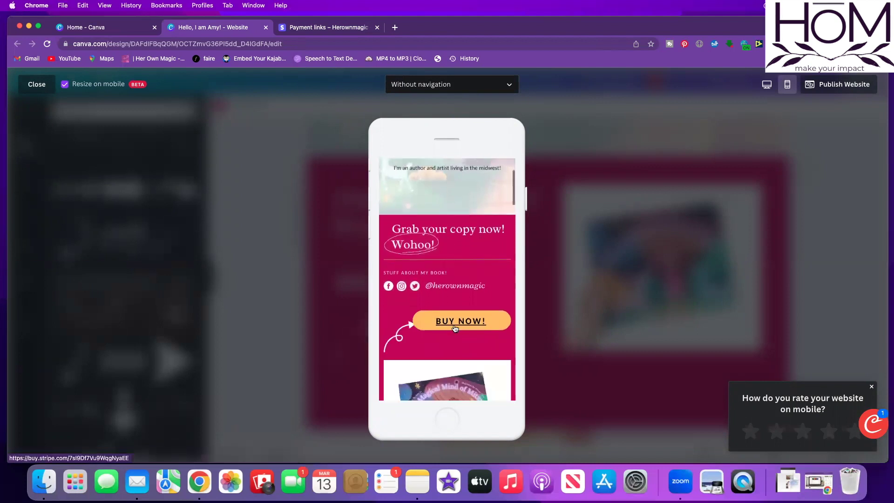
scroll(433, 317, "down", 1)
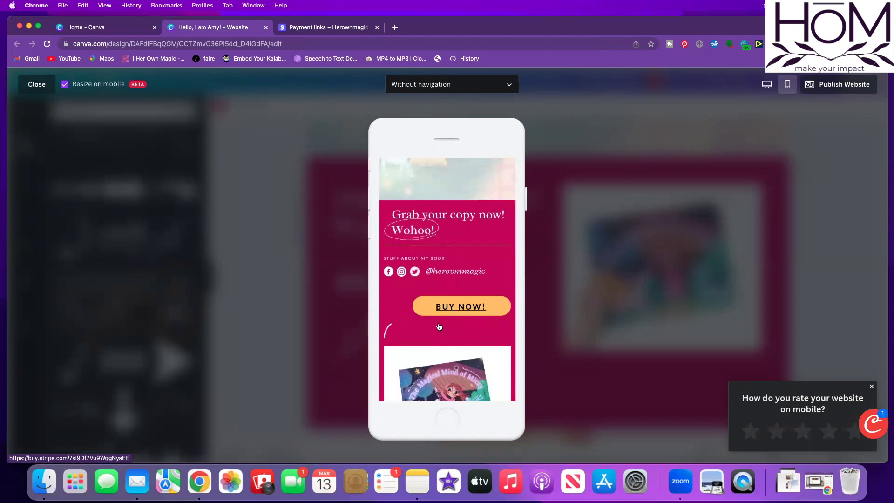
scroll(442, 321, "down", 3)
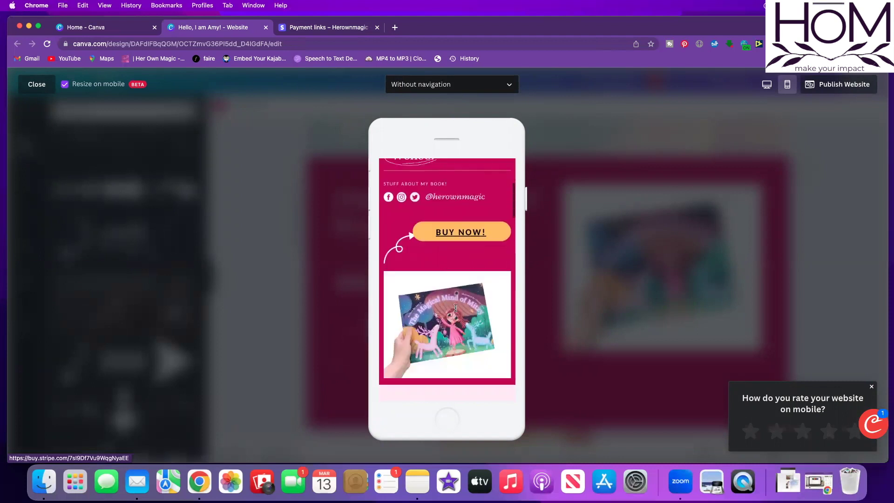
scroll(457, 312, "down", 2)
scroll(457, 312, "down", 6)
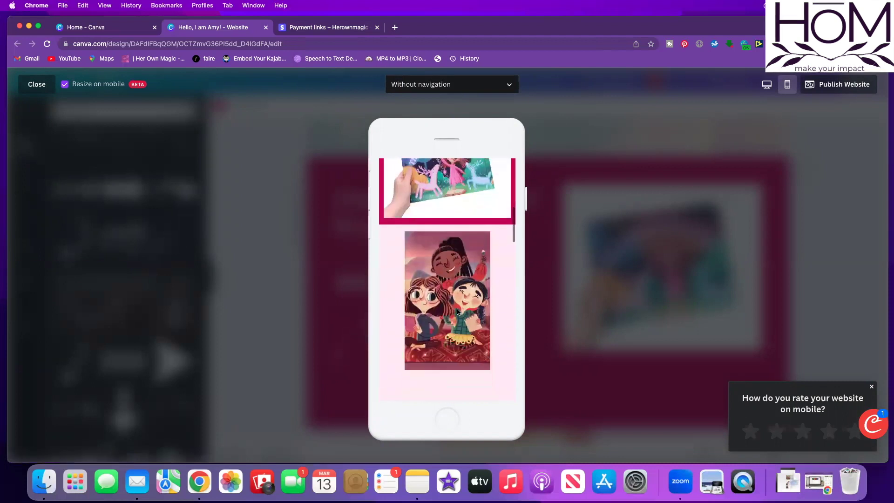
Step: Check the website preview in the desktop view, close the preview and leave the design for the home page
left_click(767, 85)
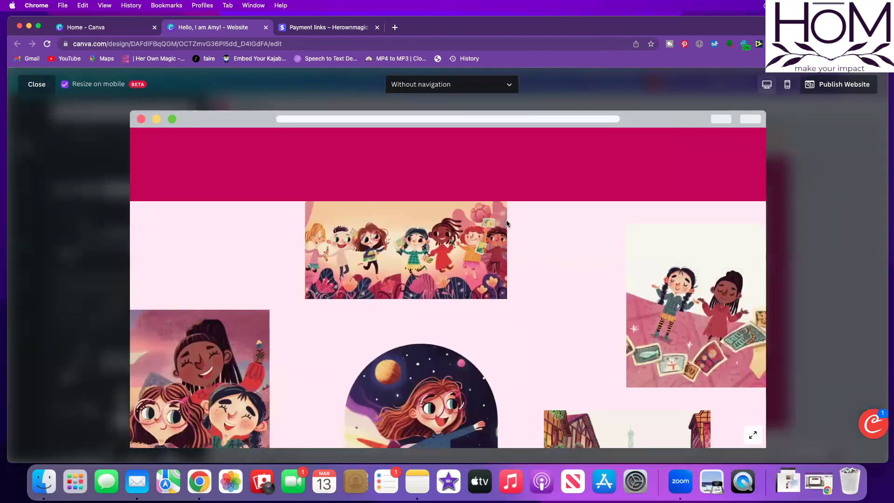
scroll(507, 221, "down", 5)
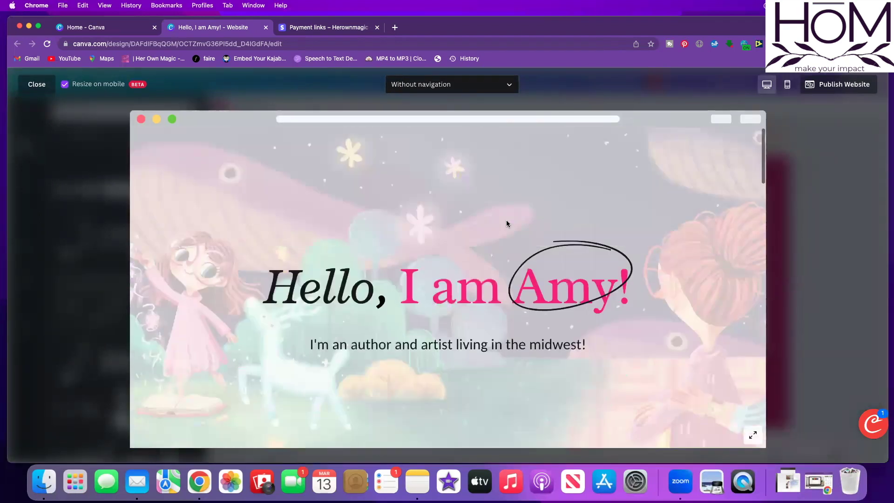
scroll(507, 224, "down", 3)
scroll(507, 223, "down", 5)
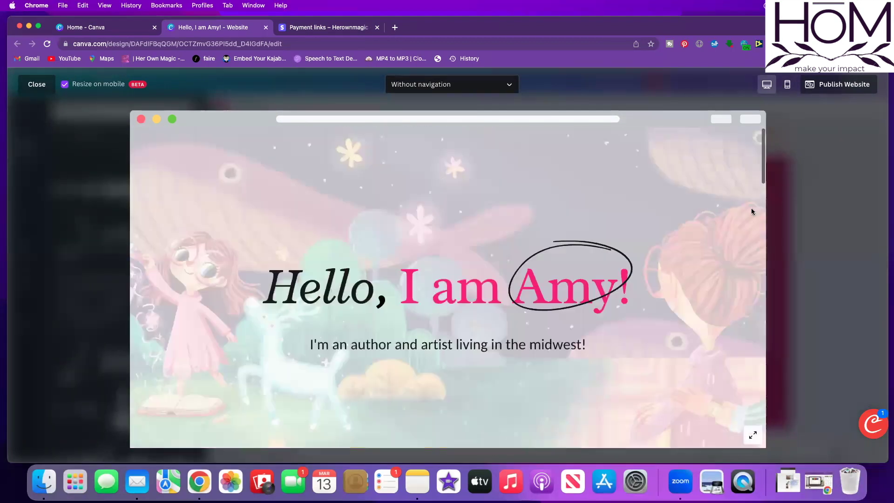
left_click(36, 84)
left_click(32, 80)
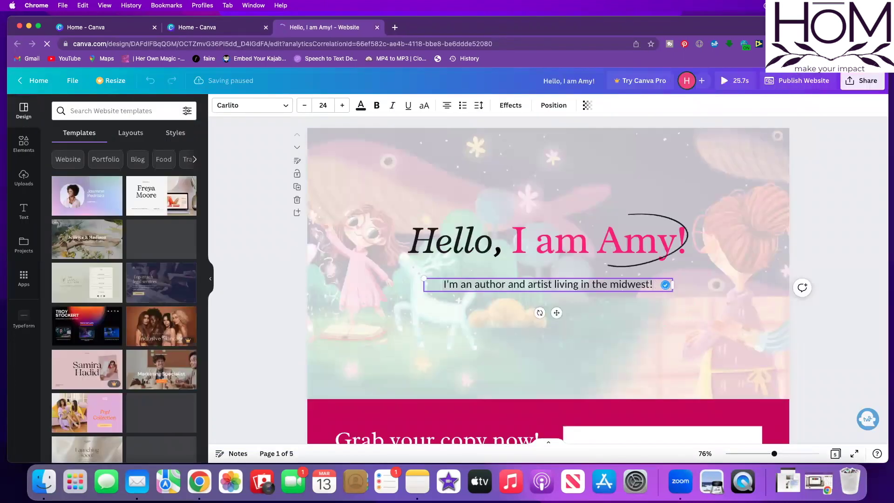
Step: Extend the cover page's intro with 'Check out my book "The Magical Mind of Mitzy"' and "Available Now!" on its own line
type("Check out my book")
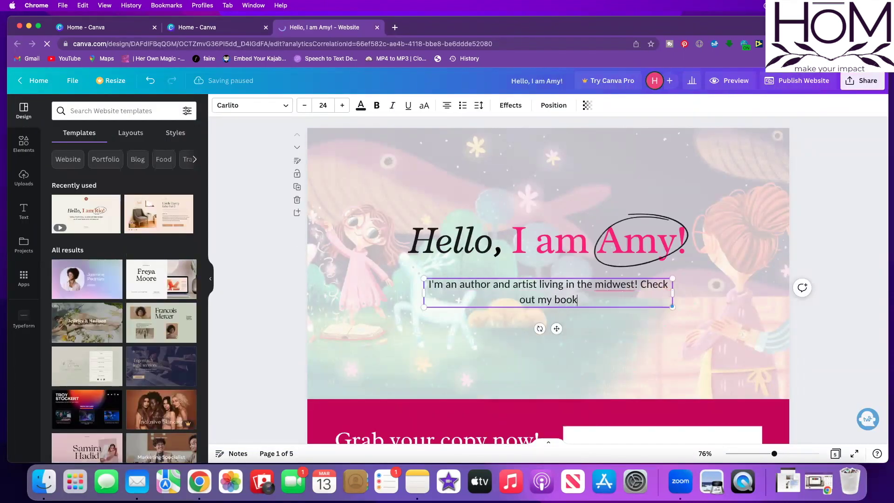
type(" \"The Magical M")
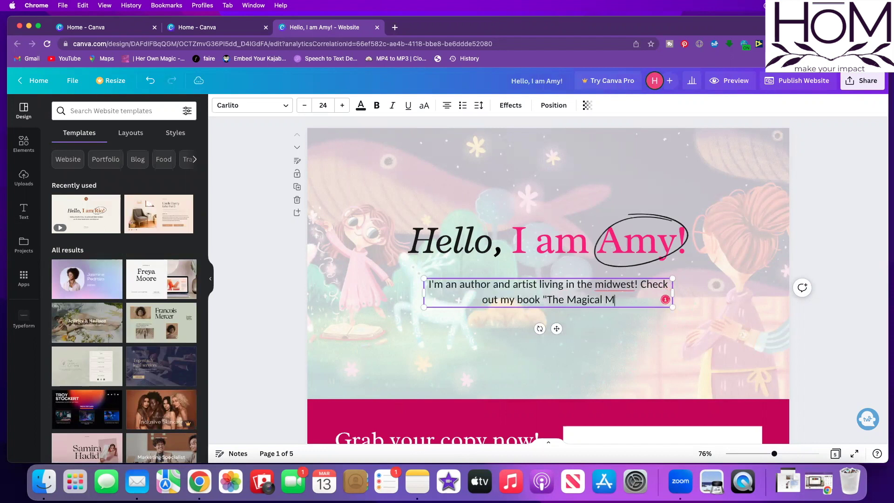
type("ind of Mitzy\" Av")
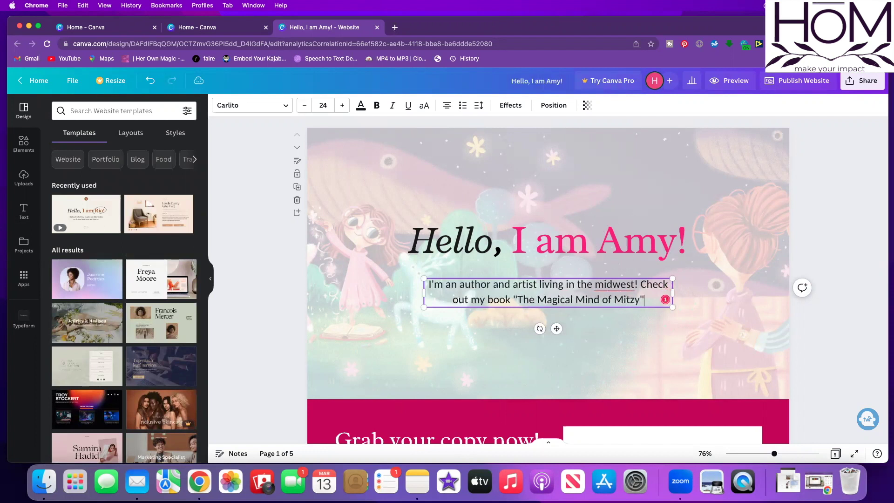
type("ailable N")
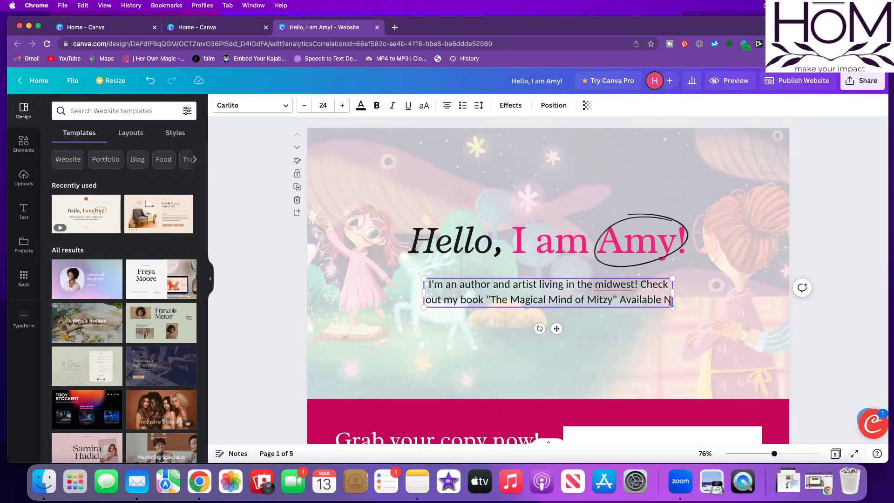
type("ow!")
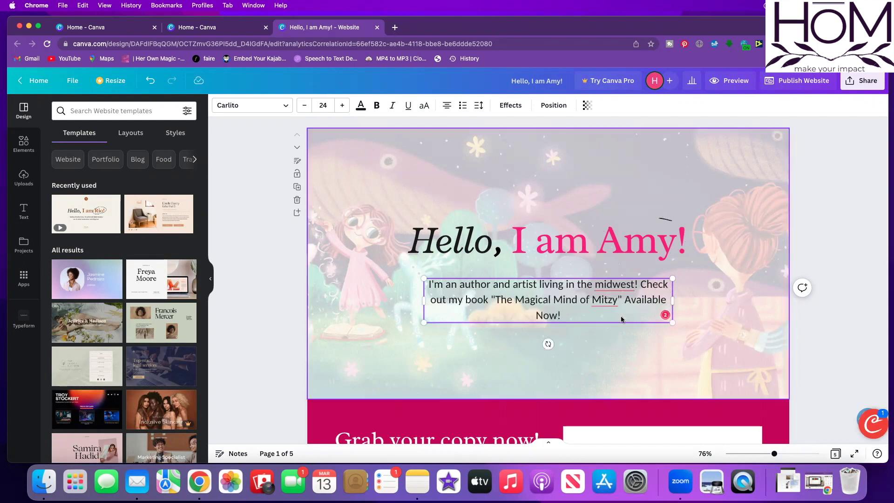
key("alt+Left")
key("alt+Left")
key("Return")
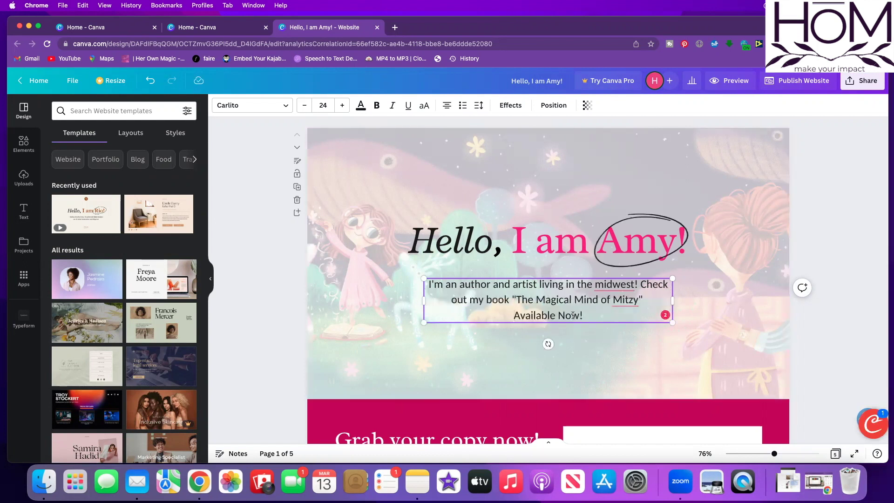
Step: Make the "Available Now!" line in the cover page's intro text bold and italic
left_click_drag(583, 315, 514, 316)
left_click(392, 106)
left_click(377, 106)
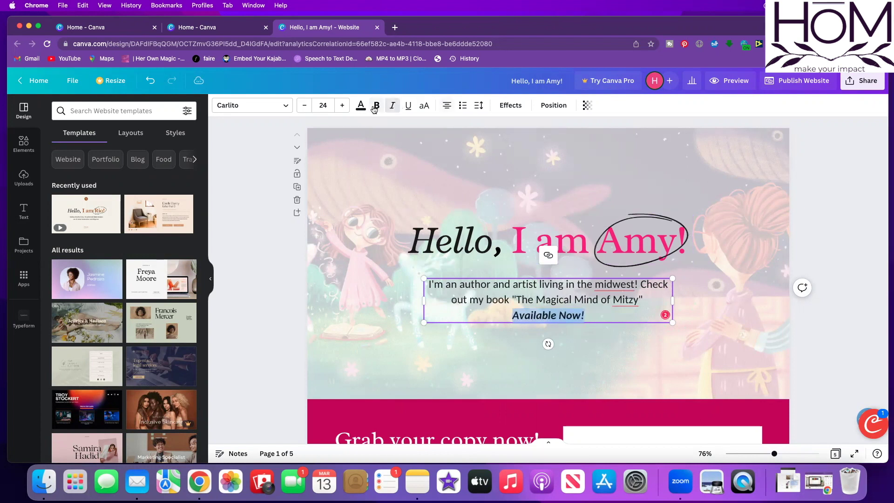
left_click(272, 211)
Step: Publish the website to the free Canva domain this-is-my-site-its-so-cool.my.canva.site, leaving the website description empty
scroll(273, 207, "down", 10)
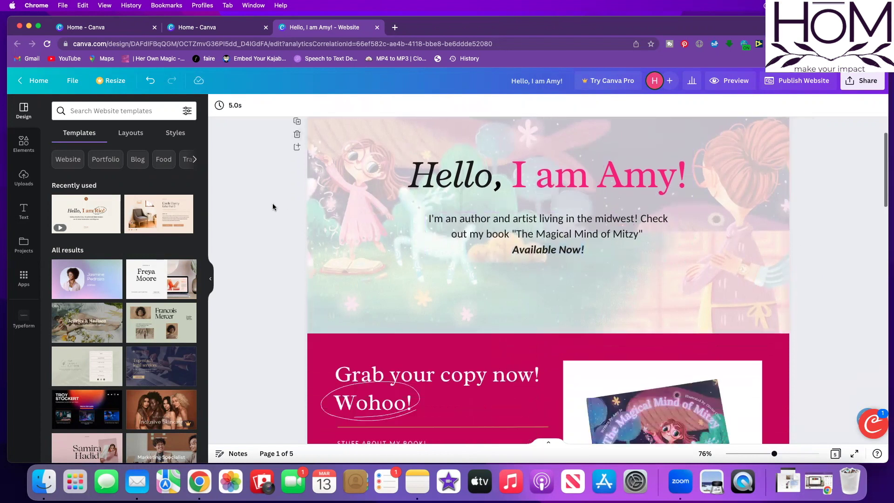
scroll(273, 203, "down", 15)
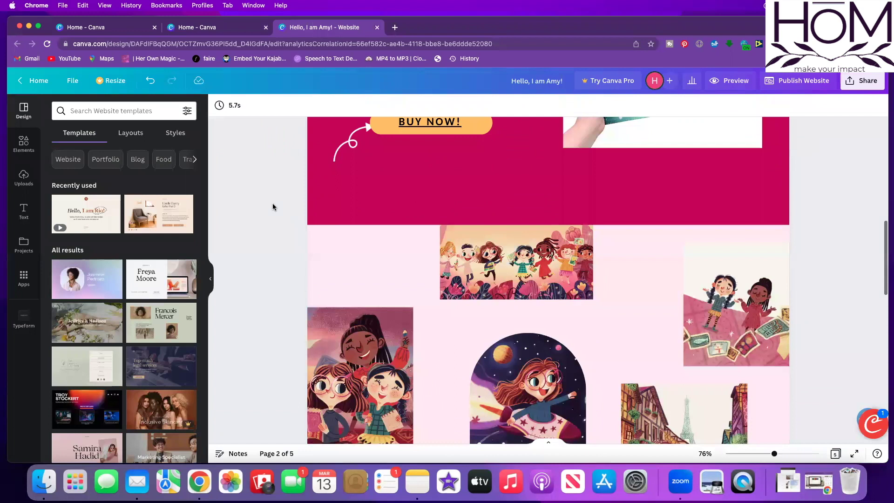
scroll(273, 203, "down", 3)
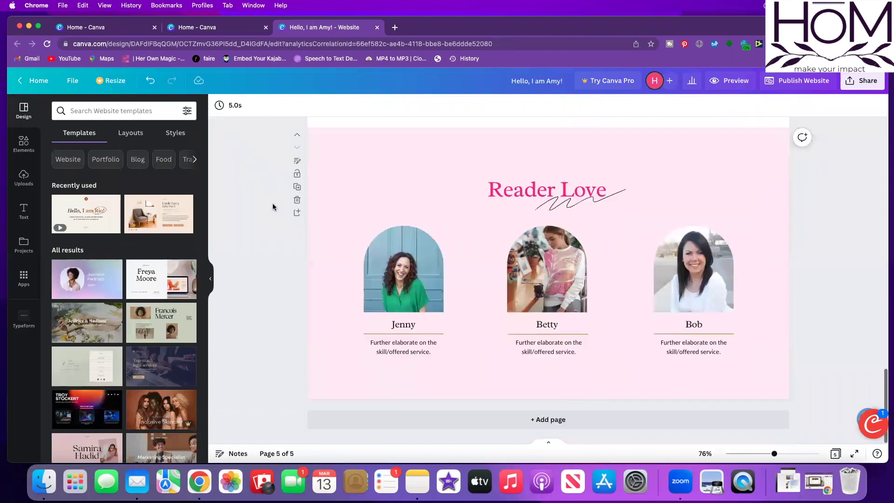
scroll(272, 203, "up", 10)
scroll(272, 203, "up", 15)
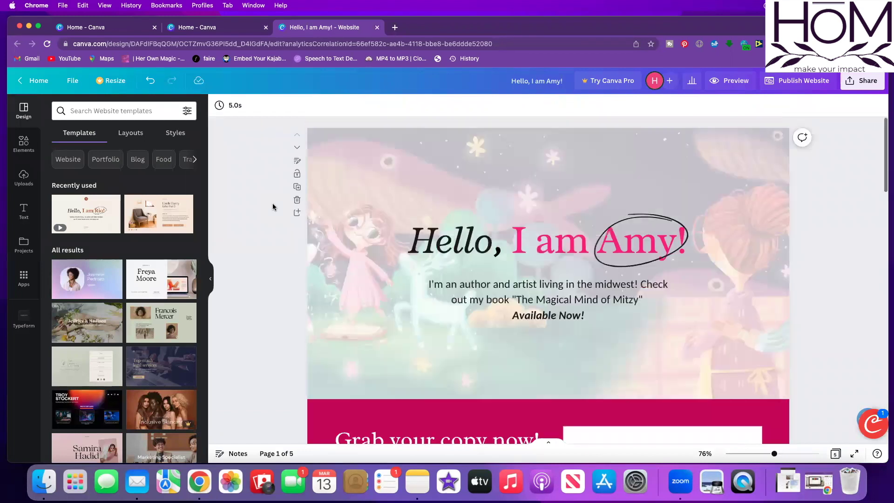
left_click(798, 82)
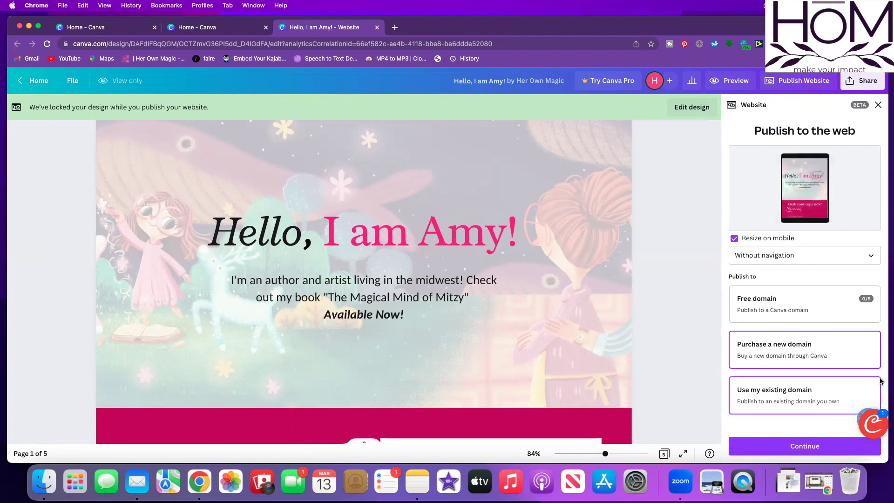
left_click(785, 301)
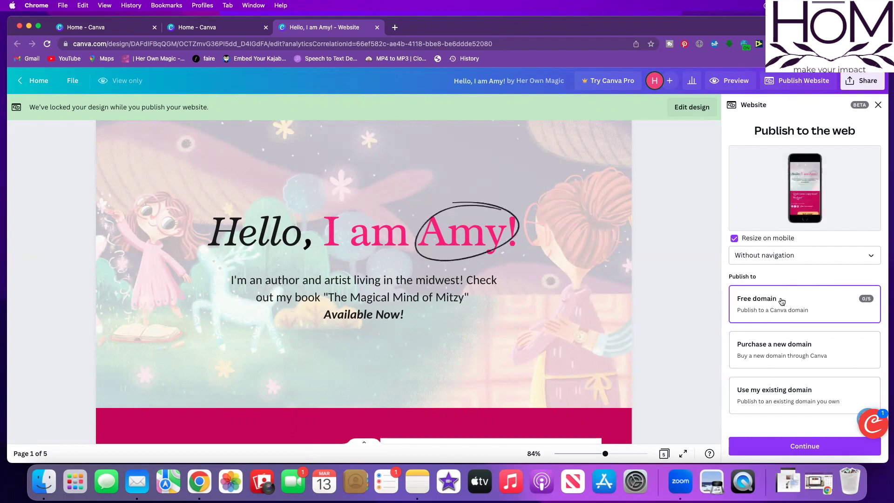
left_click(802, 447)
left_click(745, 268)
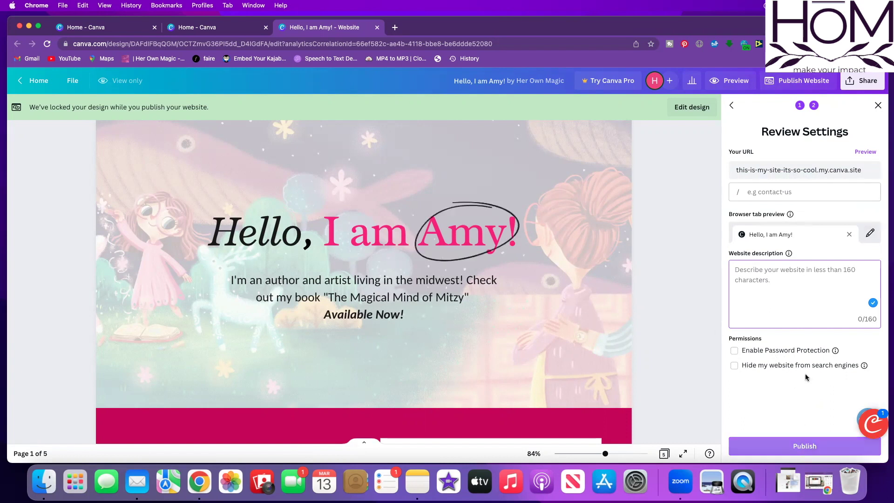
left_click(802, 447)
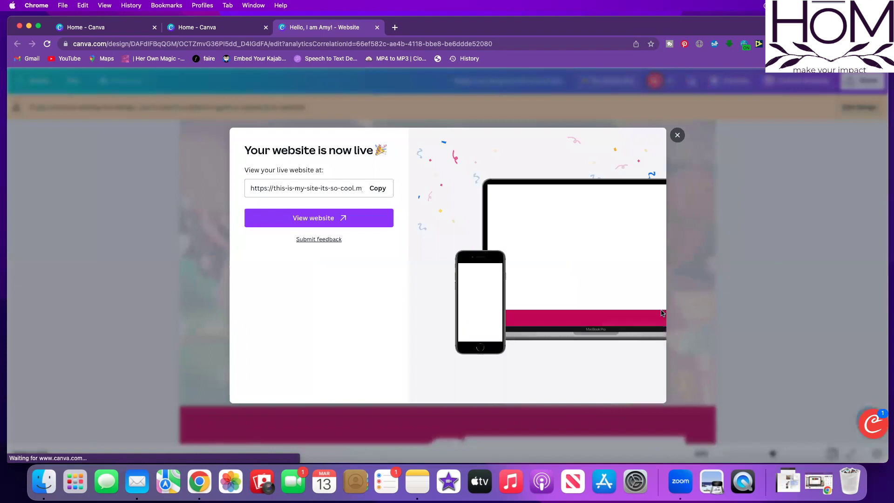
Step: Open the published website and look over its cover and "Grab your copy now!" sections
left_click(320, 219)
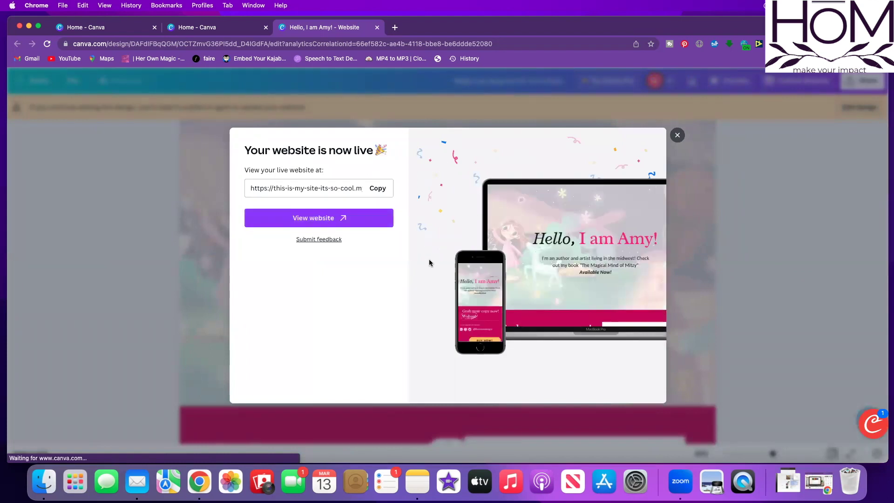
left_click(311, 221)
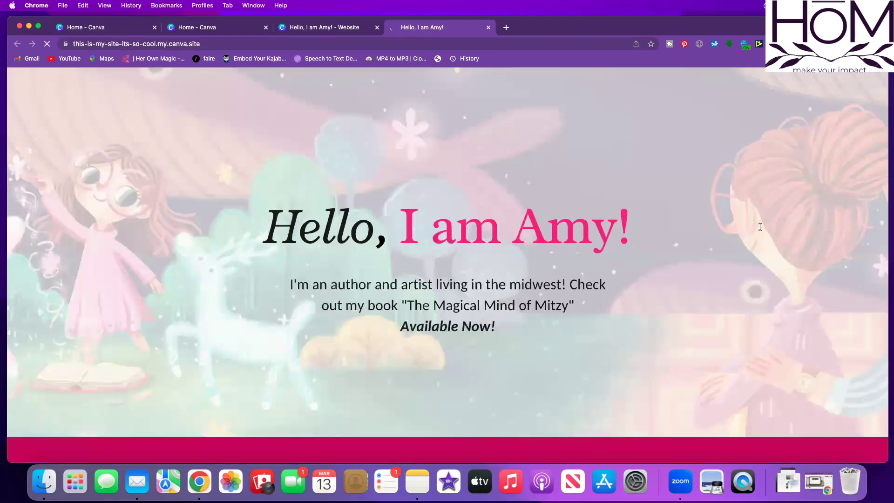
scroll(764, 223, "down", 5)
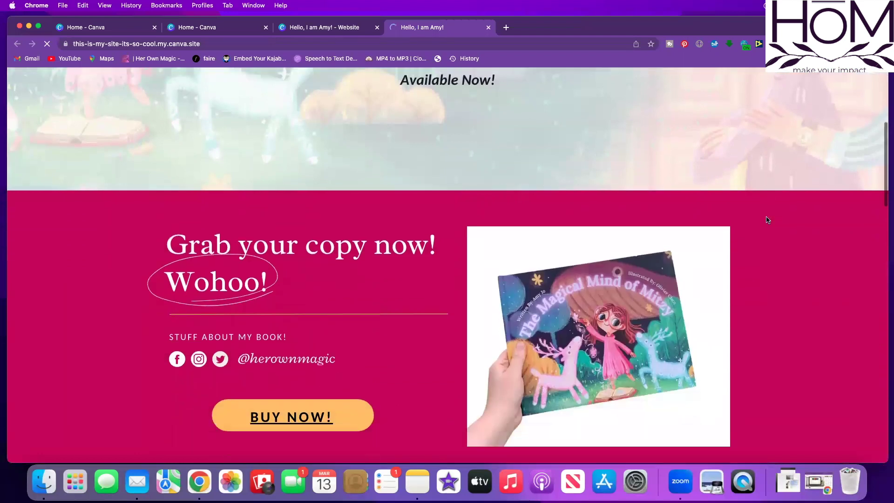
Step: Follow the published site's "BUY NOW!" link and look over the Stripe checkout page for the book
scroll(766, 219, "down", 2)
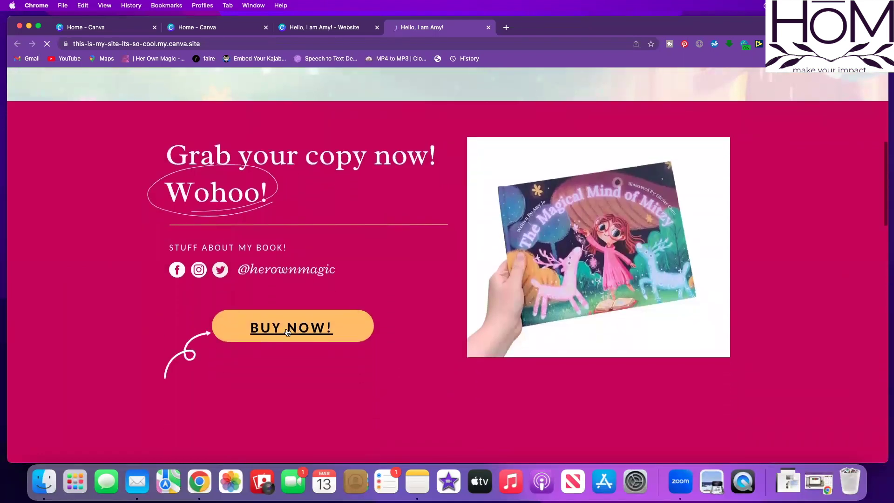
left_click(287, 331)
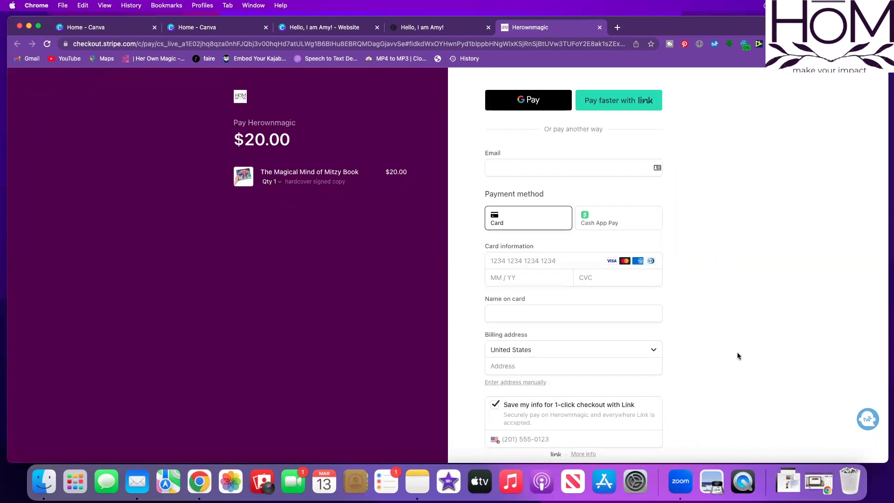
scroll(738, 356, "down", 1)
scroll(737, 356, "down", 2)
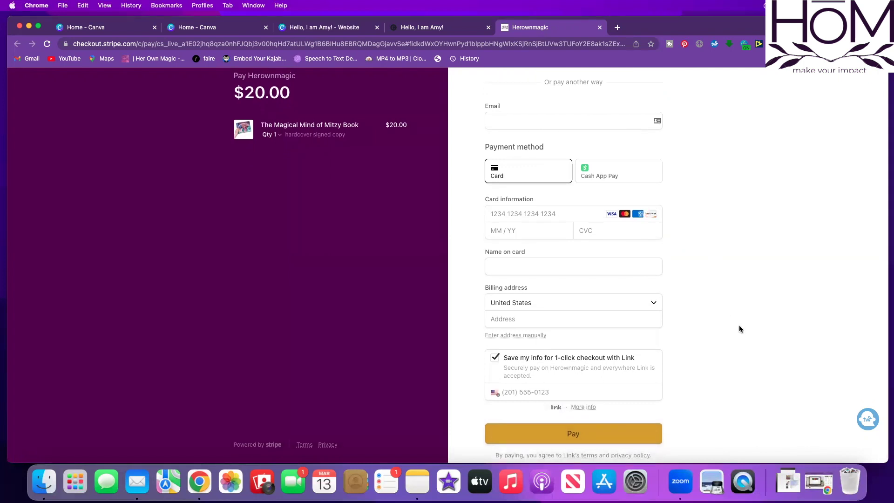
Step: Return to the published website, review its remaining sections through "Reader Love", and select its web address back at the cover
left_click(429, 29)
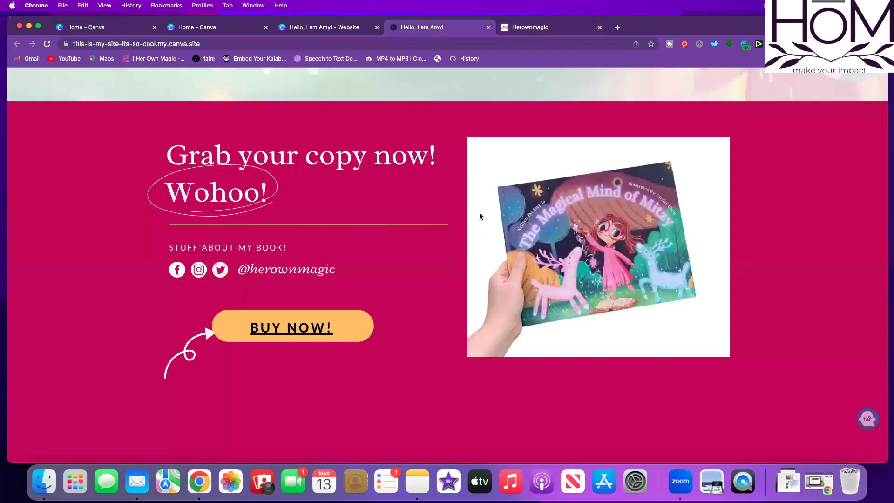
scroll(433, 274, "down", 3)
scroll(433, 275, "down", 12)
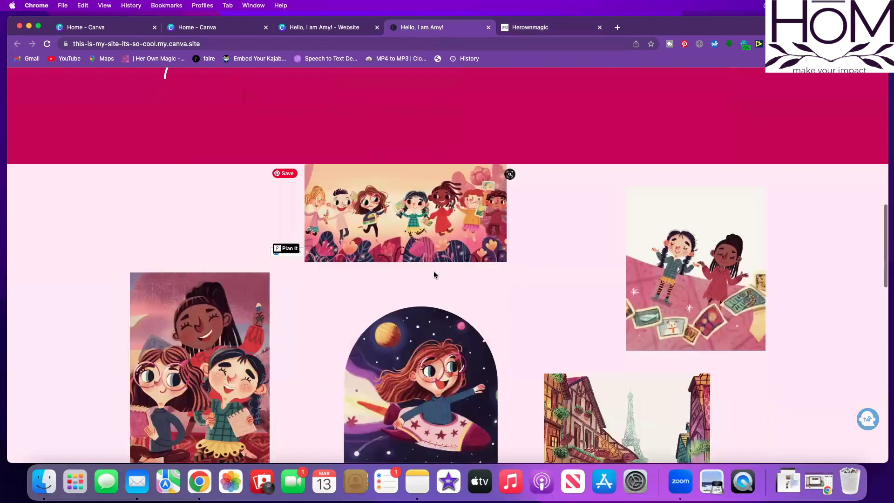
scroll(434, 274, "down", 10)
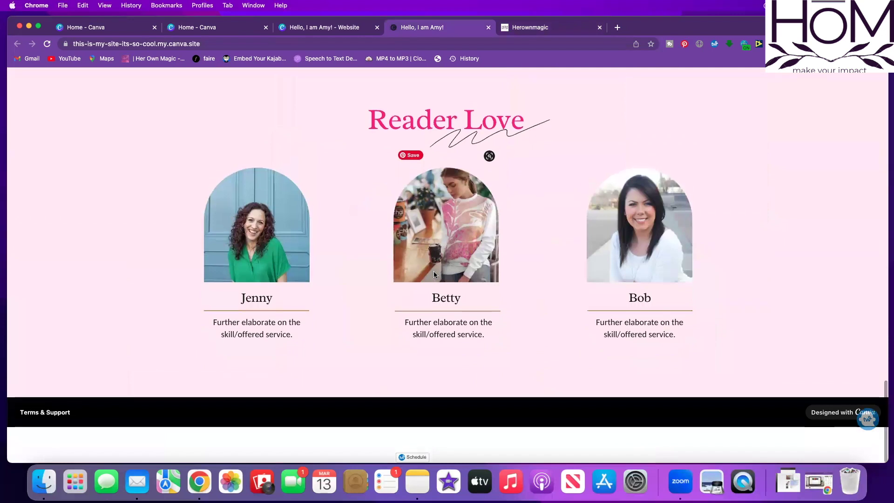
scroll(434, 275, "up", 15)
scroll(431, 268, "up", 10)
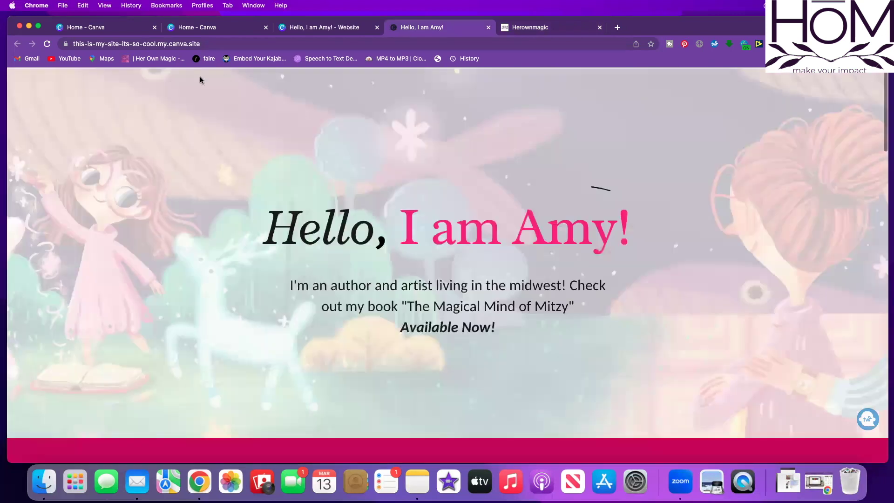
left_click(147, 43)
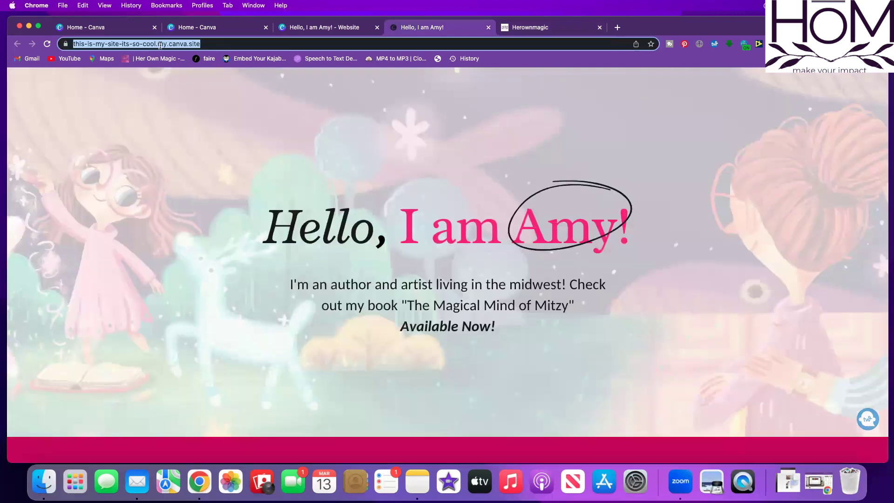